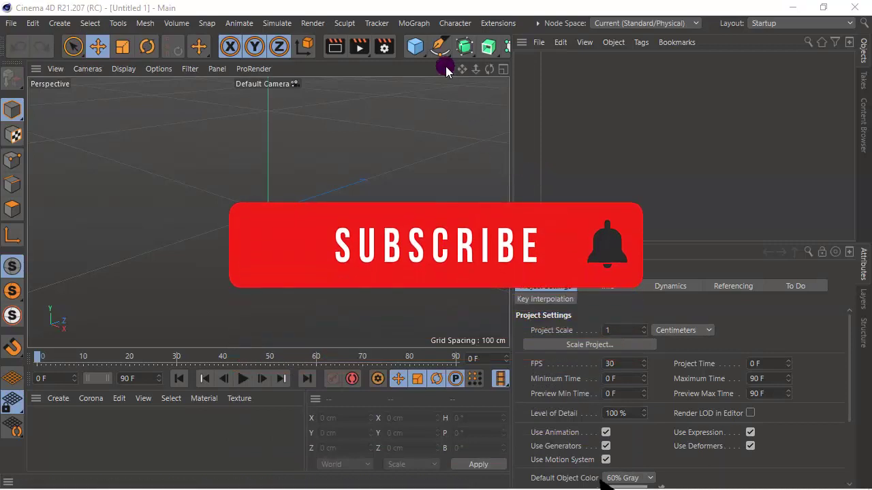
Add a Circle spline of 200 cm radius on the XY plane and widen the viewport.
{"action": "left_click", "coordinate": [436, 48]}
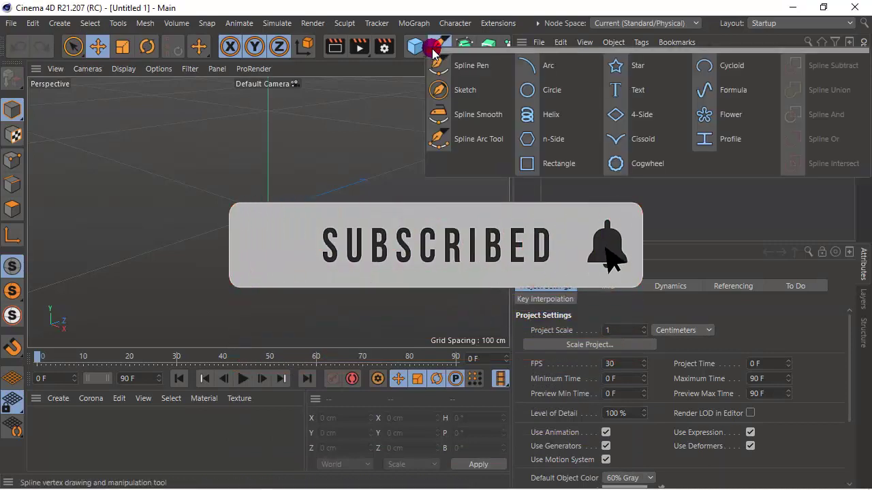
{"action": "left_click", "coordinate": [553, 94]}
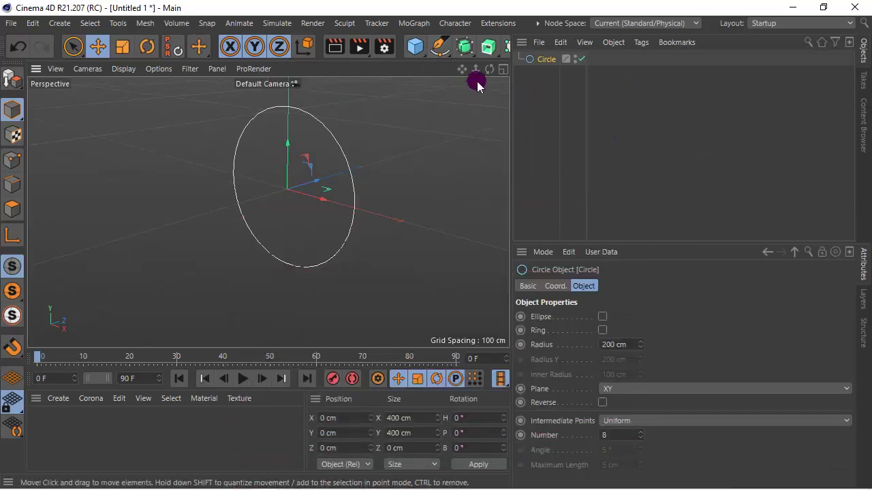
{"action": "left_click_drag", "start_coordinate": [477, 83], "coordinate": [462, 76]}
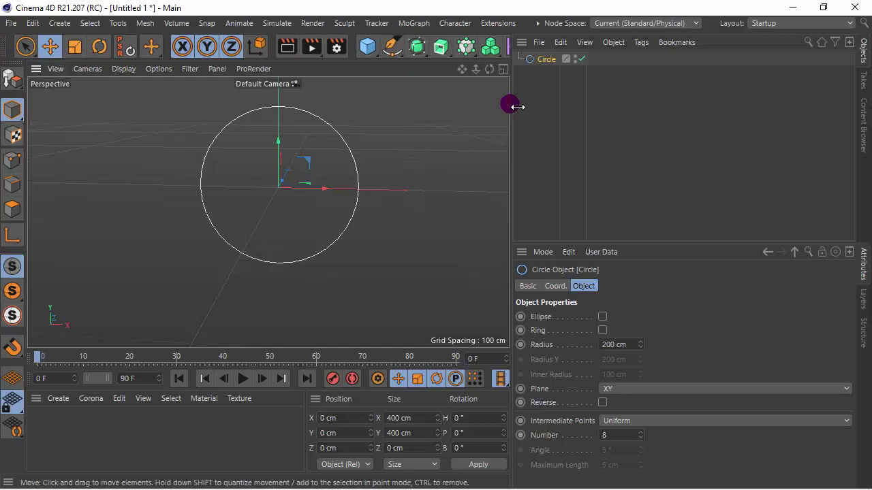
{"action": "left_click_drag", "start_coordinate": [513, 102], "coordinate": [574, 103]}
Add a Twist deformer and make it a child of the Circle.
{"action": "left_click", "coordinate": [539, 46]}
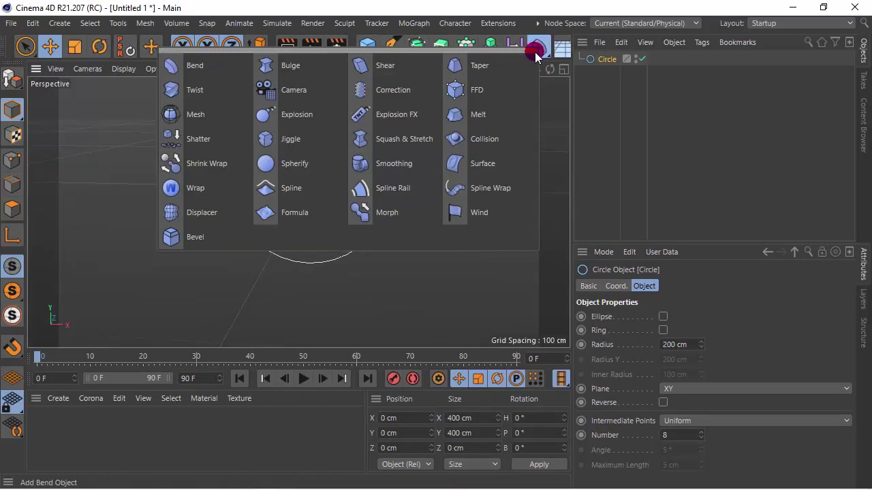
{"action": "left_click_drag", "start_coordinate": [538, 53], "coordinate": [219, 99]}
{"action": "left_click", "coordinate": [205, 96]}
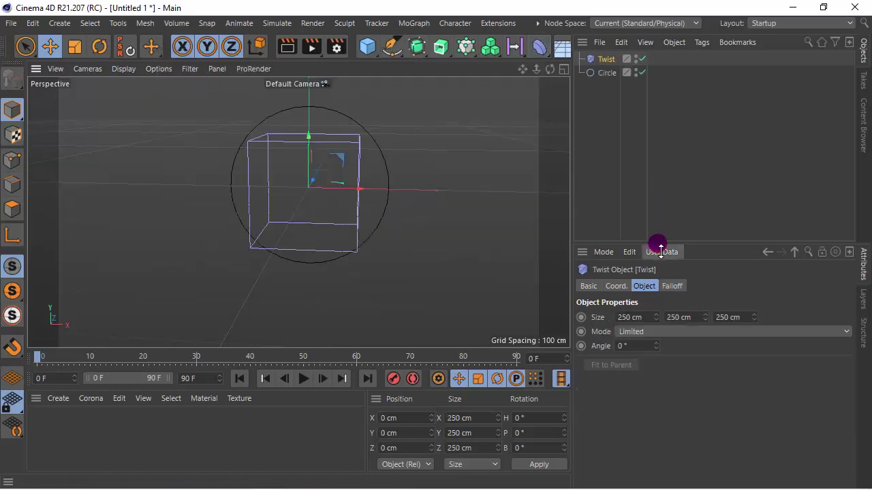
{"action": "left_click_drag", "start_coordinate": [661, 245], "coordinate": [661, 162]}
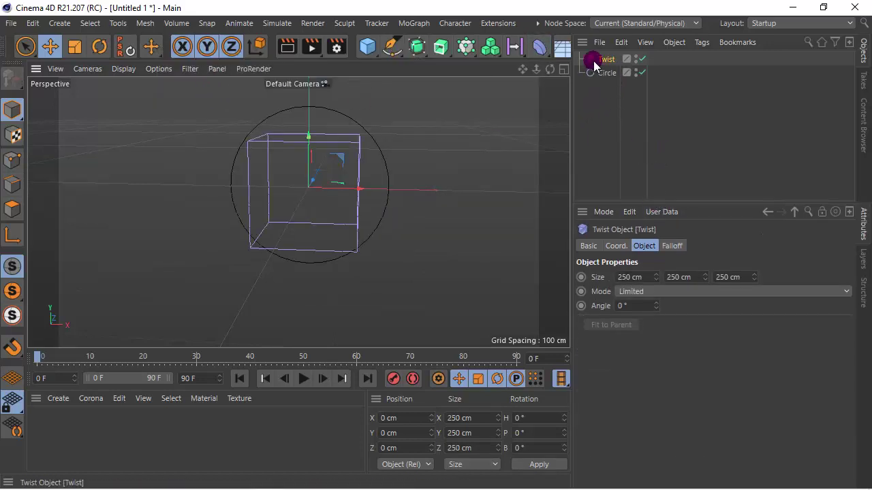
{"action": "left_click_drag", "start_coordinate": [602, 62], "coordinate": [615, 75]}
{"action": "left_click_drag", "start_coordinate": [604, 73], "coordinate": [604, 74]}
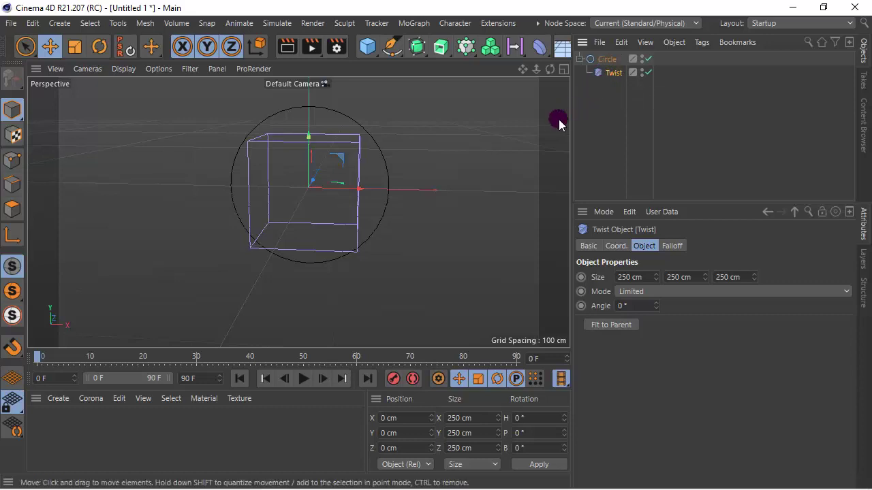
{"action": "left_click_drag", "start_coordinate": [485, 132], "coordinate": [454, 140], "text": "alt"}
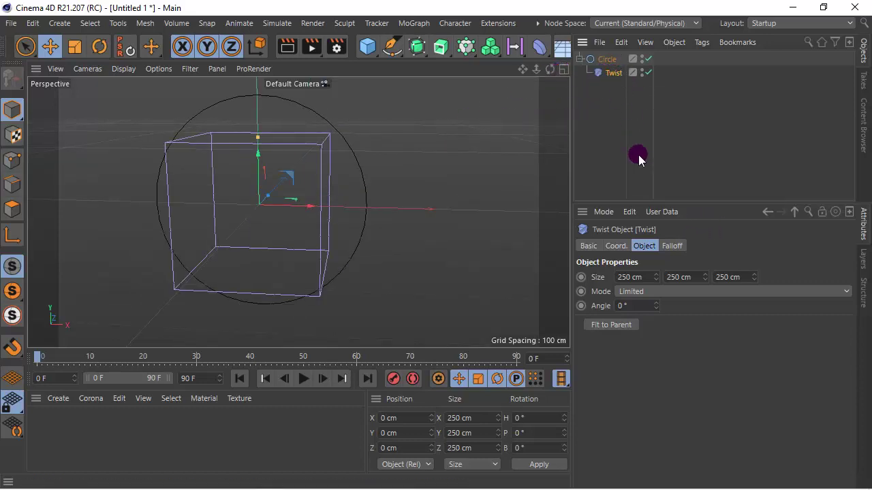
Fit the Twist to its parent and set its angle to 323°.
{"action": "left_click", "coordinate": [630, 328]}
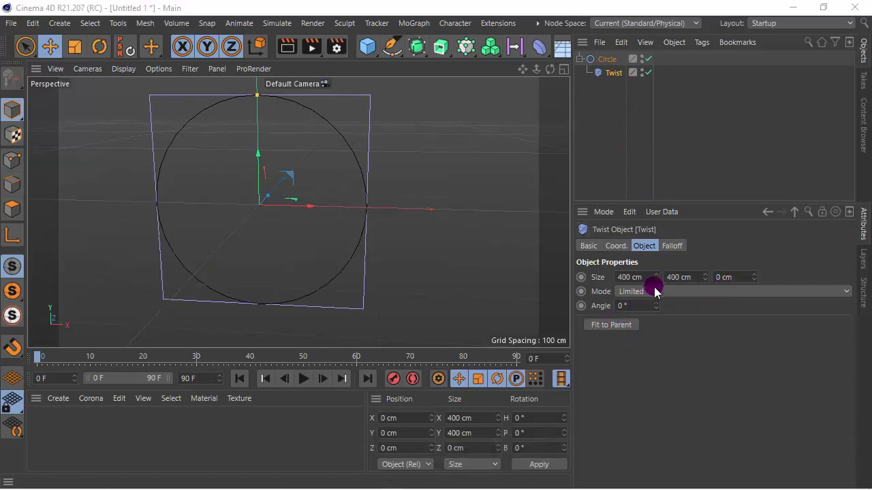
{"action": "left_click_drag", "start_coordinate": [656, 305], "coordinate": [656, 259]}
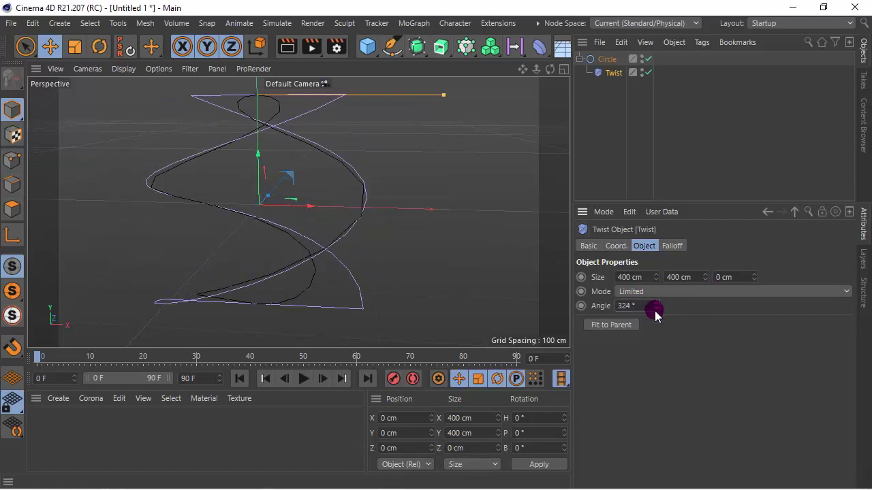
{"action": "scroll", "coordinate": [320, 198], "scroll_direction": "down", "scroll_amount": 2}
{"action": "left_click_drag", "start_coordinate": [522, 69], "coordinate": [299, 213]}
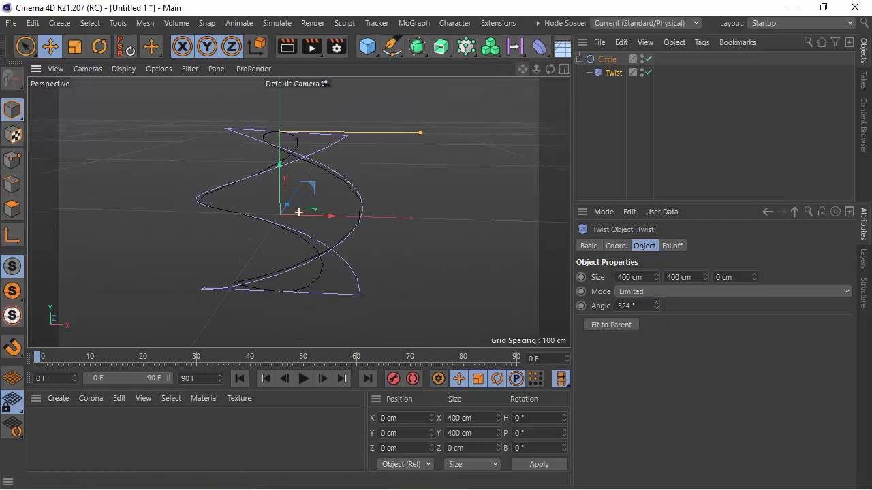
{"action": "left_click_drag", "start_coordinate": [550, 69], "coordinate": [566, 74]}
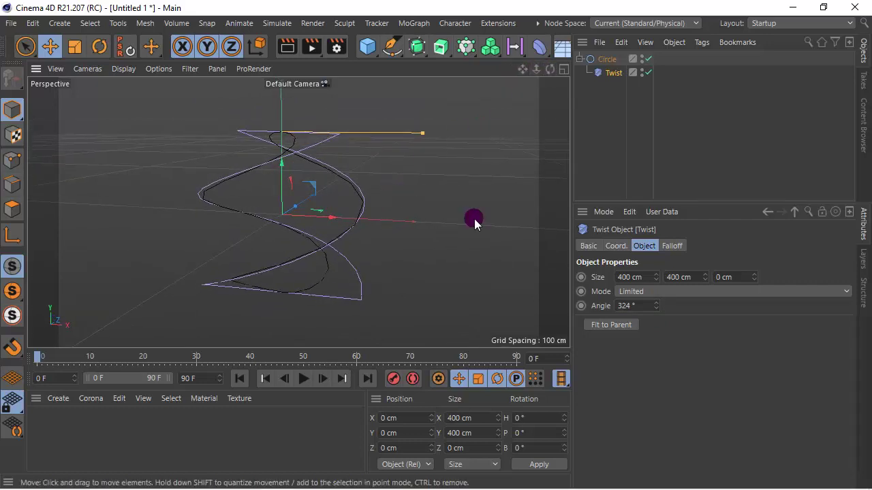
{"action": "left_click", "coordinate": [656, 308]}
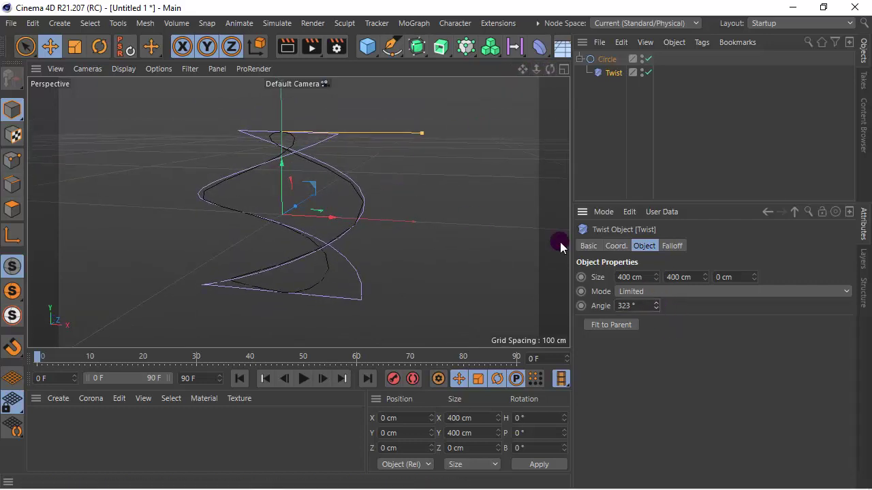
{"action": "scroll", "coordinate": [443, 230], "scroll_direction": "up", "scroll_amount": 2}
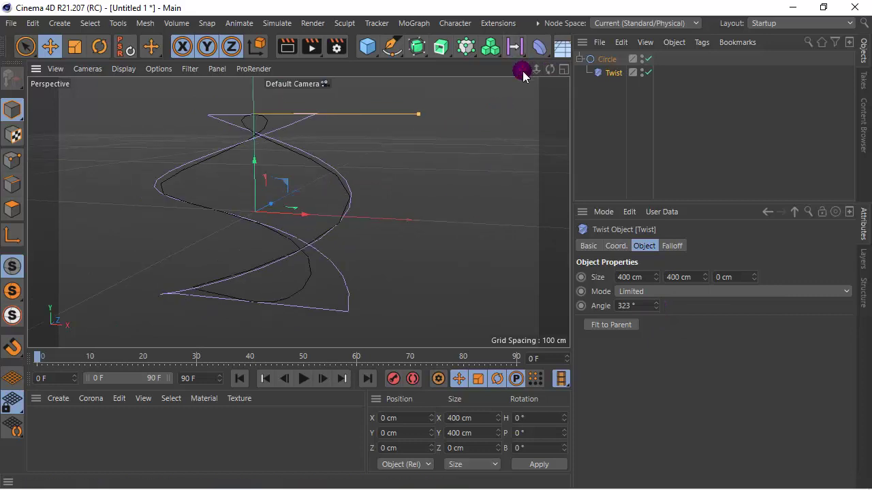
{"action": "left_click_drag", "start_coordinate": [523, 69], "coordinate": [559, 89]}
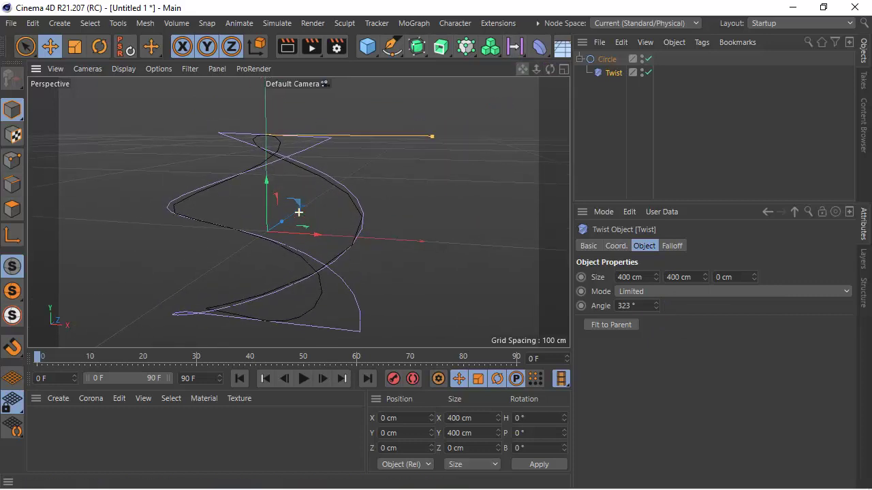
Set the Circle's editor visibility to off so its spiral disappears from the viewport.
{"action": "left_click", "coordinate": [640, 59]}
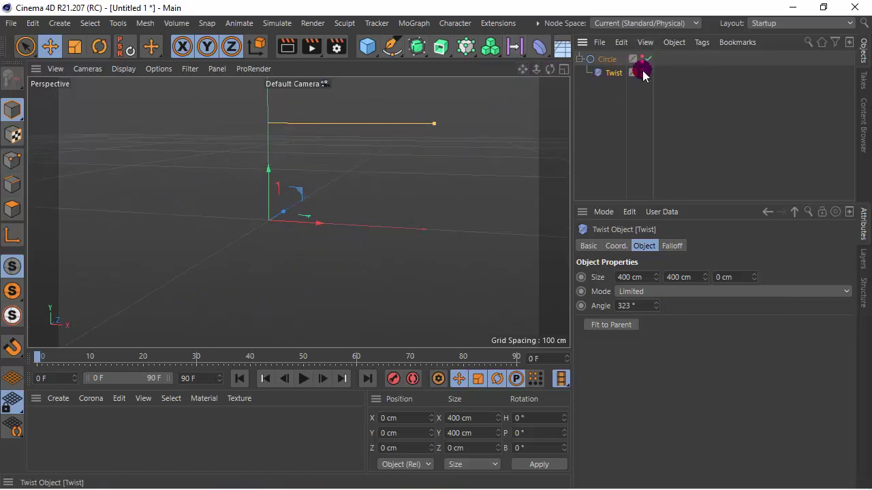
{"action": "left_click_drag", "start_coordinate": [643, 74], "coordinate": [644, 81]}
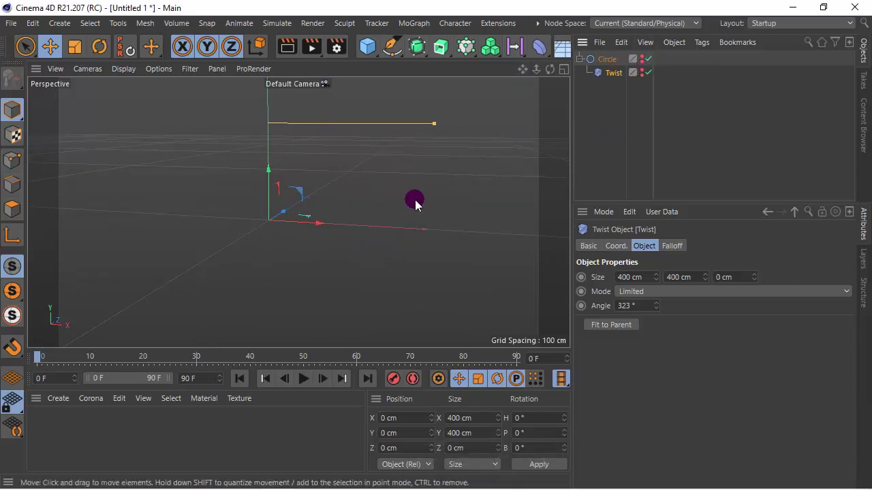
{"action": "left_click_drag", "start_coordinate": [434, 164], "coordinate": [446, 161], "text": "alt"}
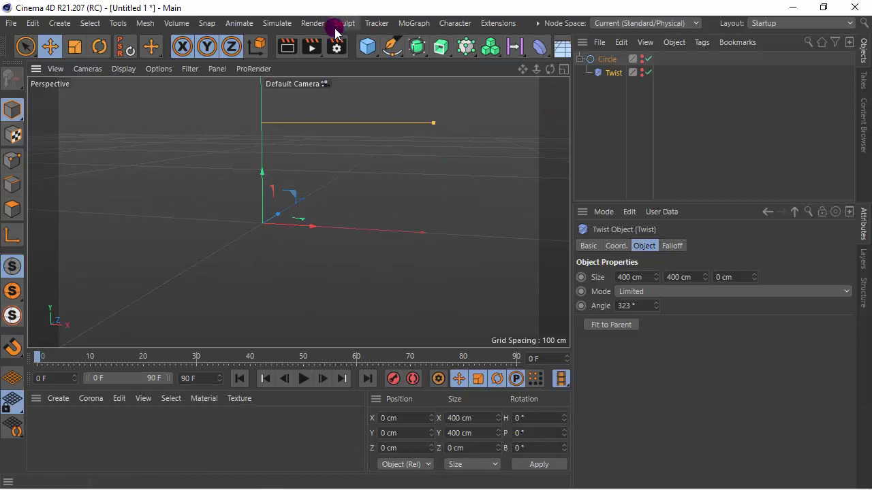
Add a Landscape object sized 100 x 30 x 100 cm.
{"action": "left_click", "coordinate": [363, 47]}
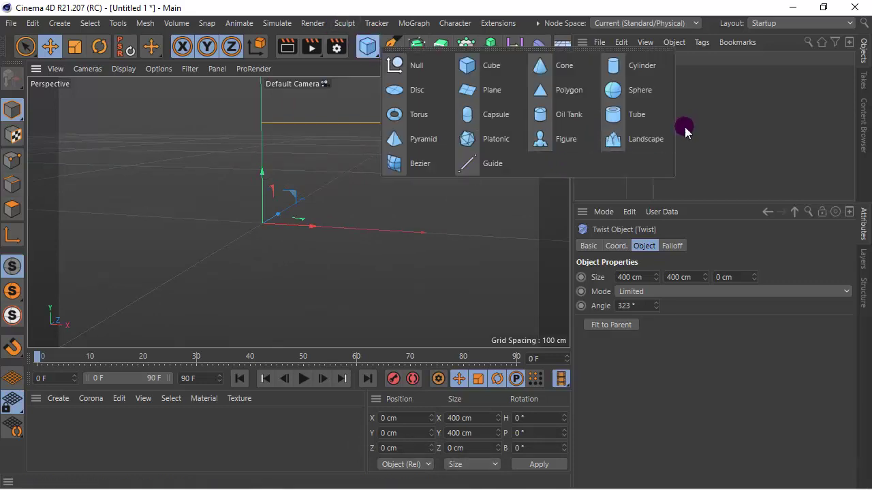
{"action": "left_click", "coordinate": [646, 139]}
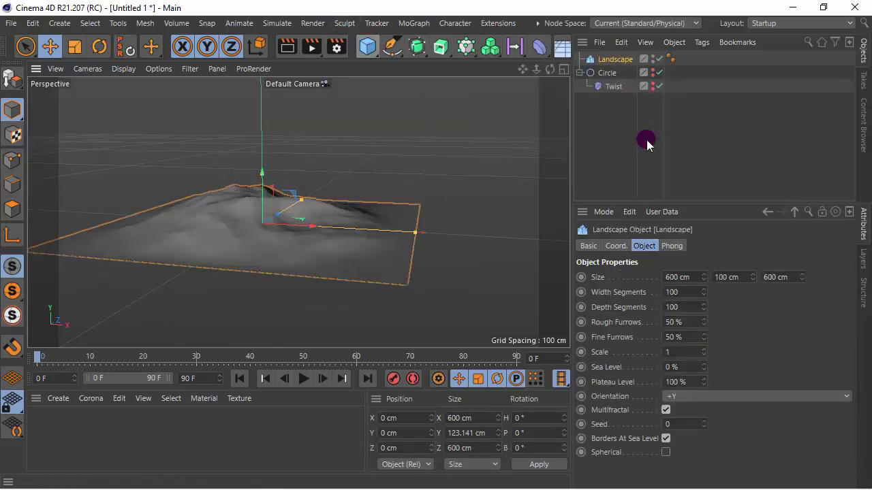
{"action": "left_click", "coordinate": [678, 277]}
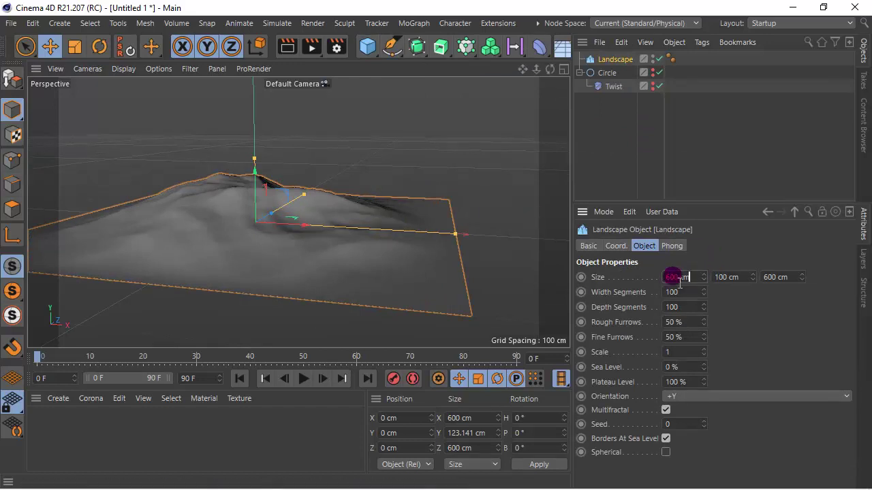
{"action": "type", "text": "100"}
{"action": "key", "text": "Return"}
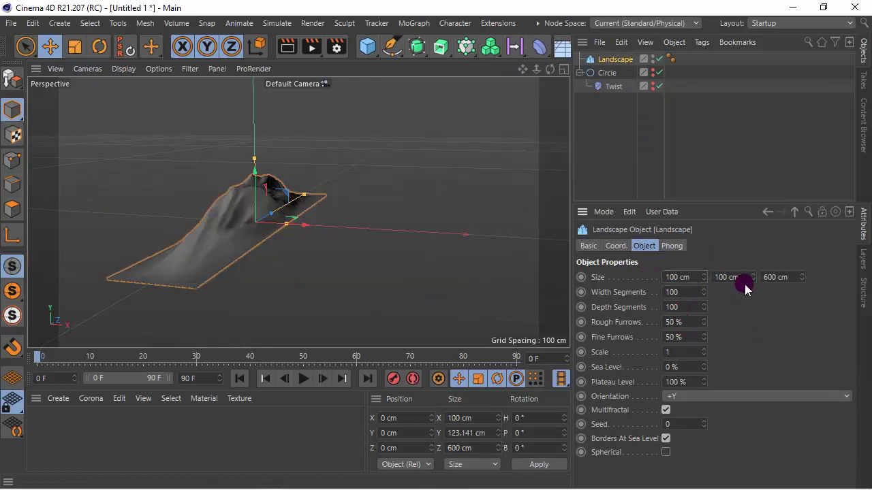
{"action": "left_click", "coordinate": [741, 277]}
{"action": "type", "text": "30"}
{"action": "key", "text": "Return"}
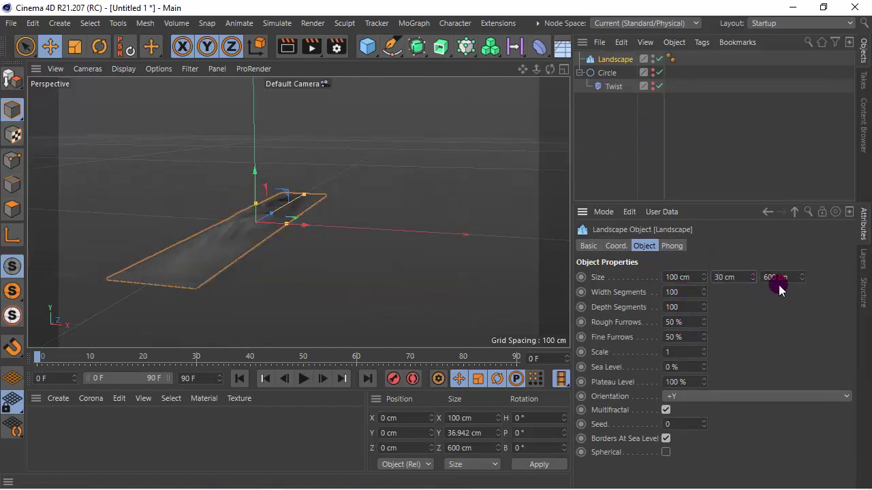
{"action": "left_click", "coordinate": [777, 277]}
{"action": "type", "text": "00"}
{"action": "key", "text": "Return"}
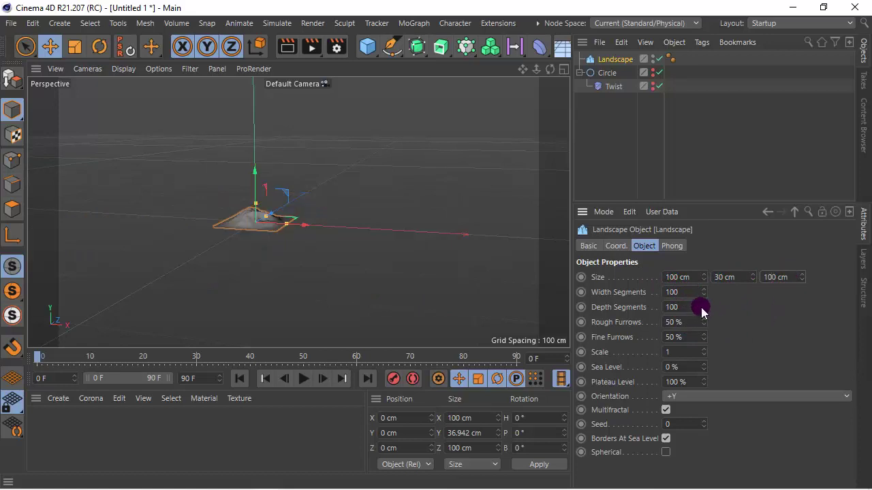
Set the landscape's width segments to 400 and edit its depth segments and Rough Furrows.
{"action": "left_click", "coordinate": [679, 293]}
{"action": "type", "text": "4"}
{"action": "scroll", "coordinate": [220, 236], "scroll_direction": "up", "scroll_amount": 3}
{"action": "scroll", "coordinate": [306, 175], "scroll_direction": "up", "scroll_amount": 3}
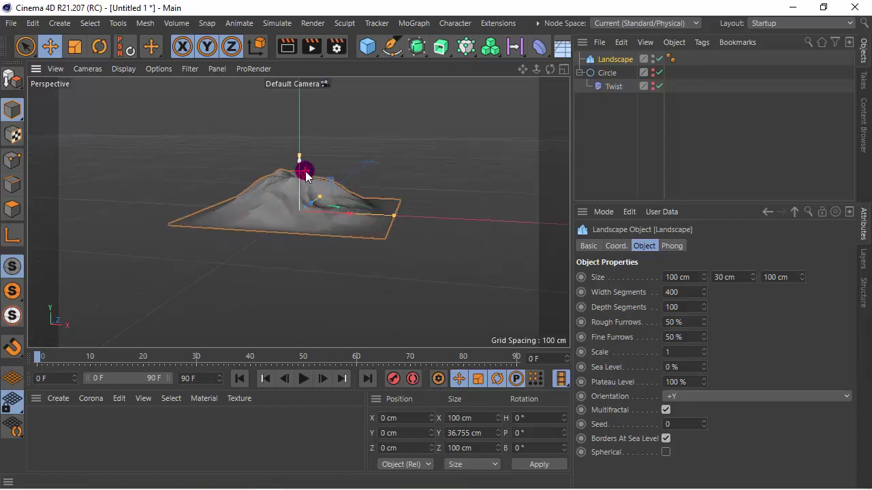
{"action": "scroll", "coordinate": [306, 176], "scroll_direction": "up", "scroll_amount": 2}
{"action": "left_click_drag", "start_coordinate": [550, 69], "coordinate": [577, 179]}
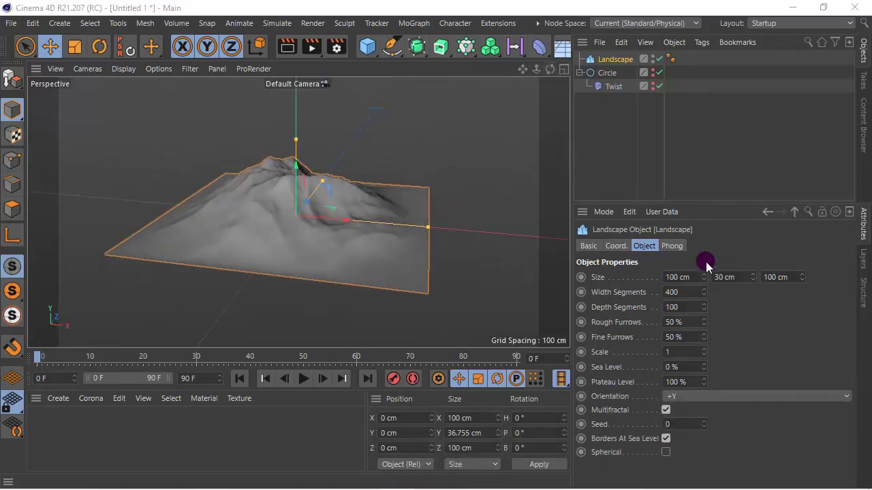
{"action": "left_click", "coordinate": [681, 308]}
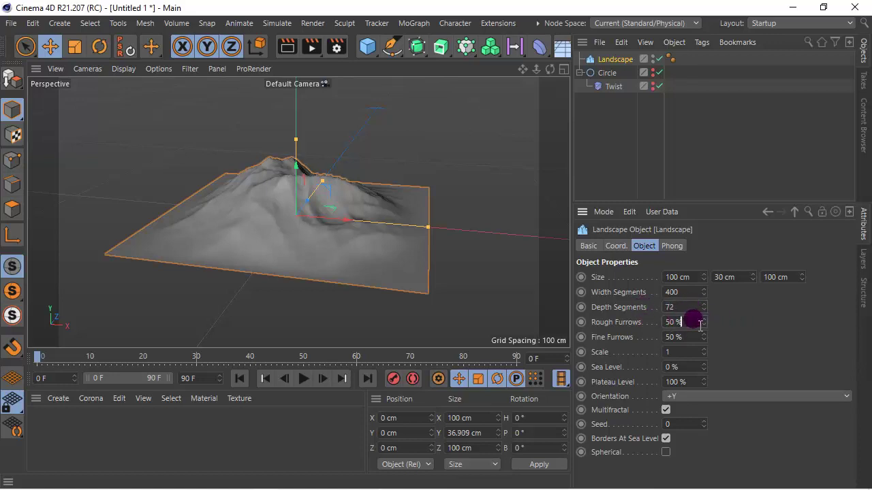
{"action": "key", "text": "Tab"}
{"action": "type", "text": "00"}
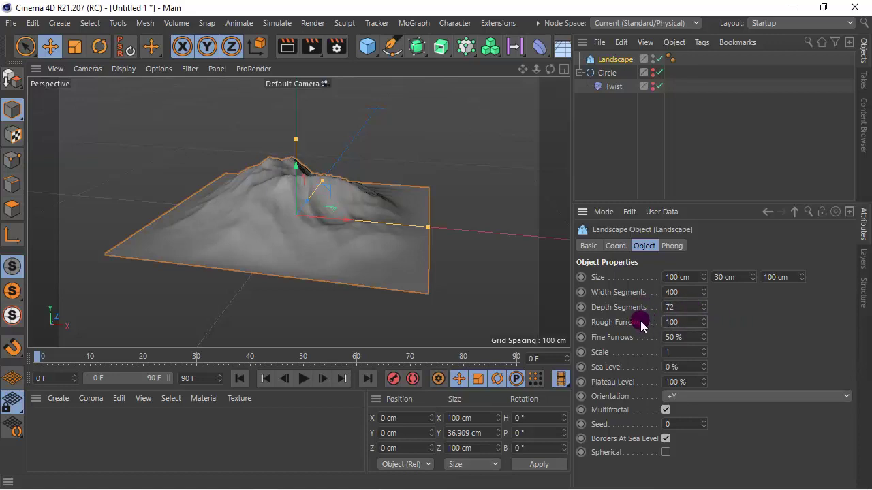
{"action": "key", "text": "Return"}
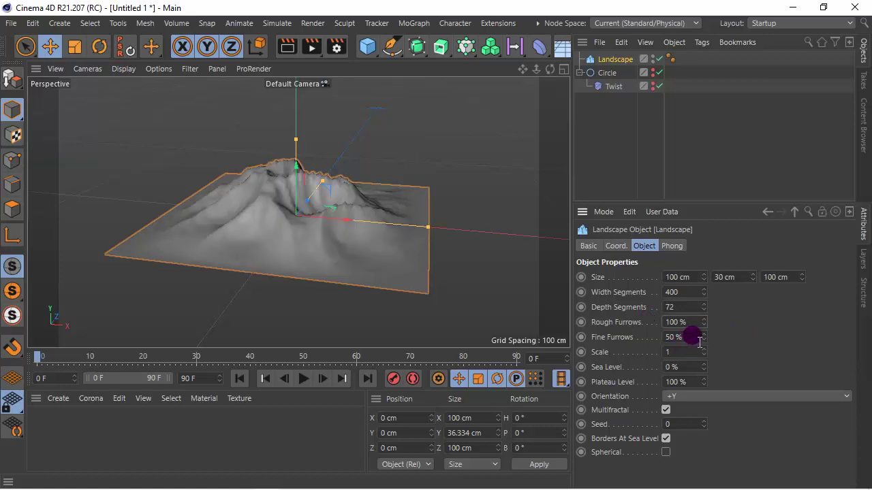
{"action": "key", "text": "Return"}
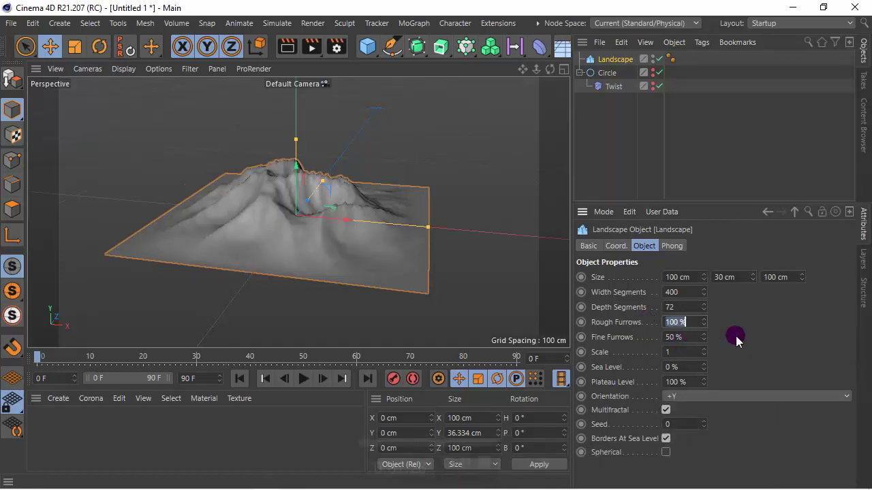
{"action": "left_click", "coordinate": [685, 307]}
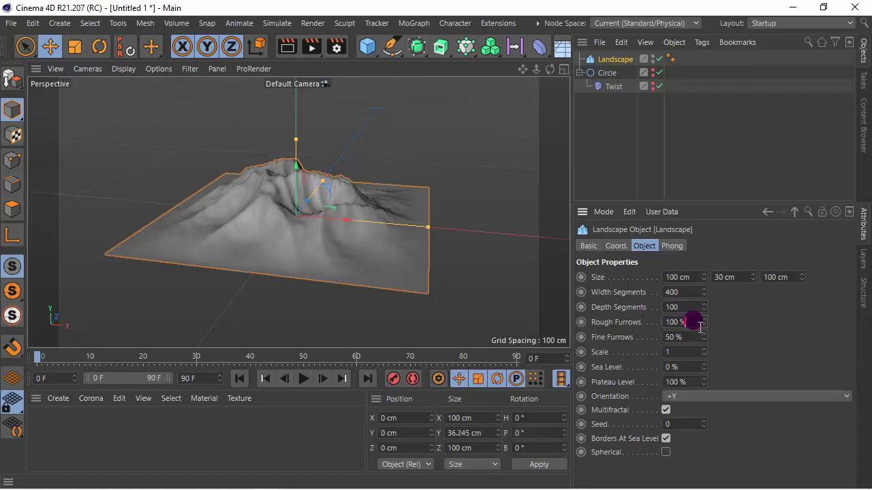
Set Rough Furrows 72 %, Fine Furrows 10 %, Scale 0.5 and Sea Level 20 %.
{"action": "left_click_drag", "start_coordinate": [699, 327], "coordinate": [655, 326]}
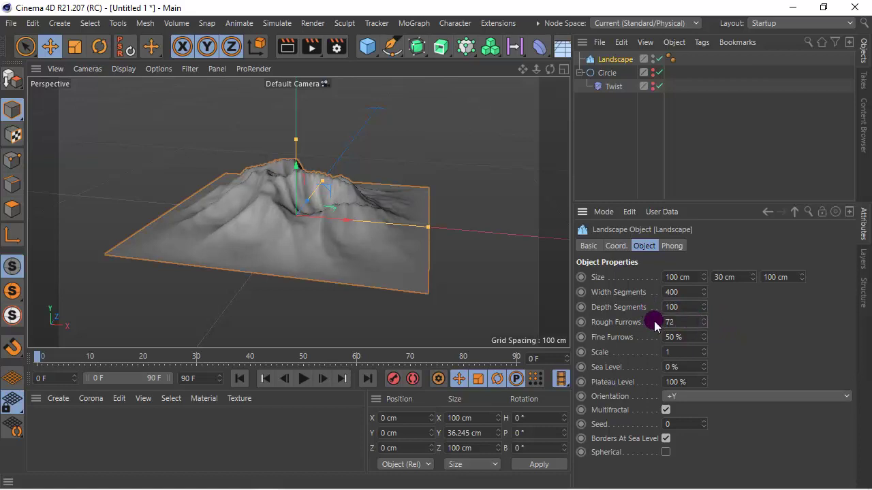
{"action": "key", "text": "Return"}
{"action": "left_click_drag", "start_coordinate": [677, 335], "coordinate": [708, 335]}
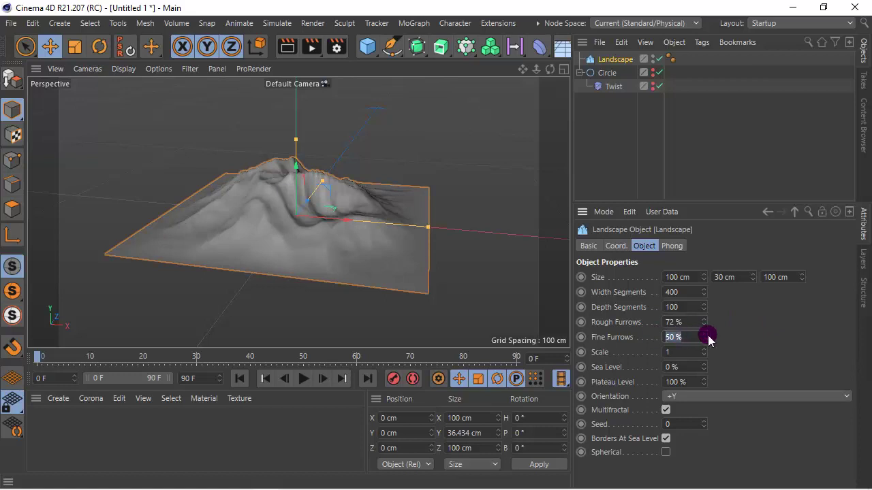
{"action": "type", "text": "10"}
{"action": "key", "text": "Return"}
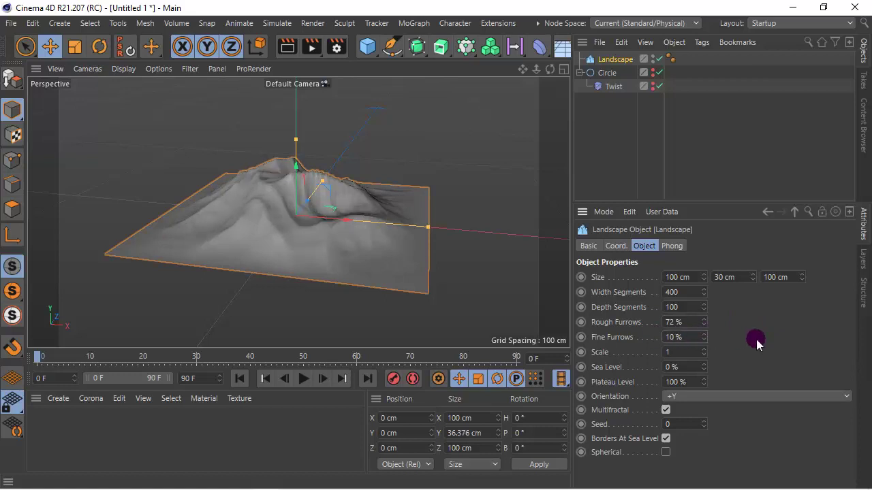
{"action": "left_click", "coordinate": [681, 352]}
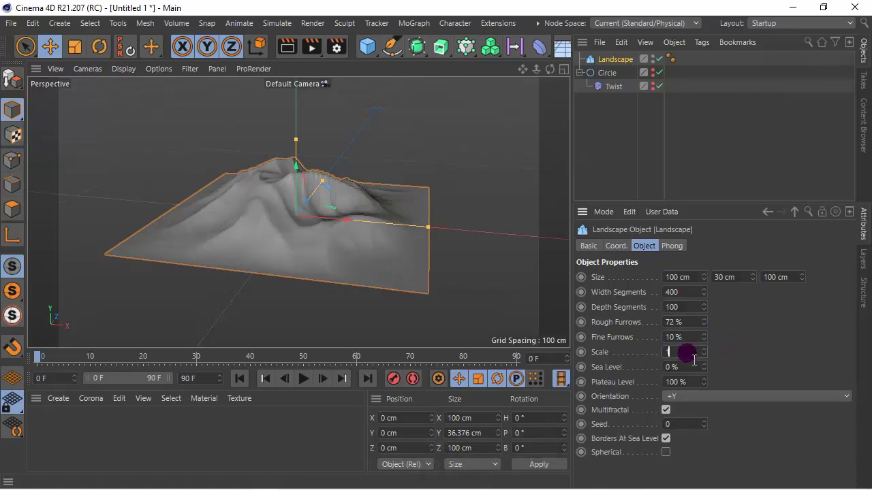
{"action": "type", "text": "0.5"}
{"action": "key", "text": "Return"}
{"action": "left_click", "coordinate": [683, 367]}
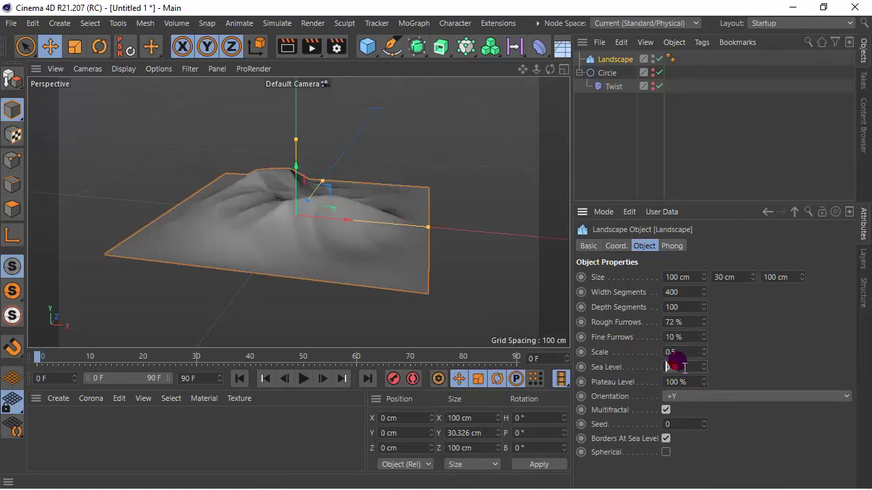
{"action": "key", "text": "Return"}
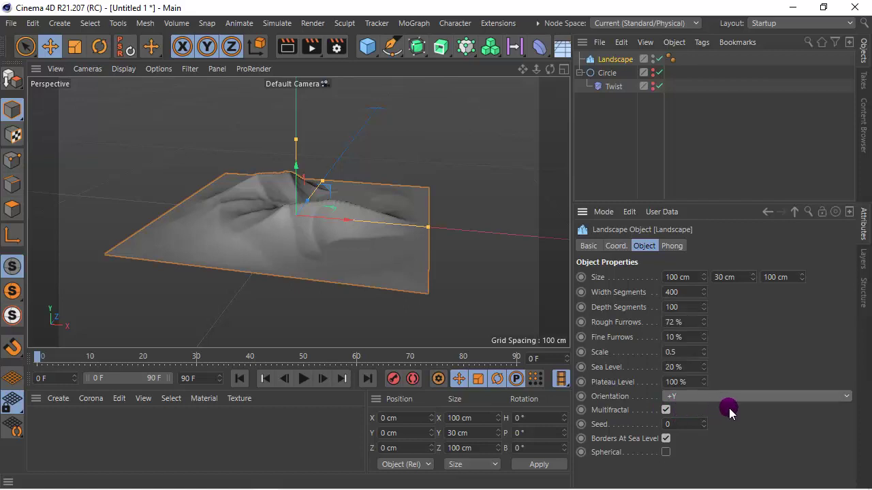
Enable Spherical on the Landscape, wrapping it into a rounded blob about 160 cm across.
{"action": "left_click", "coordinate": [665, 452]}
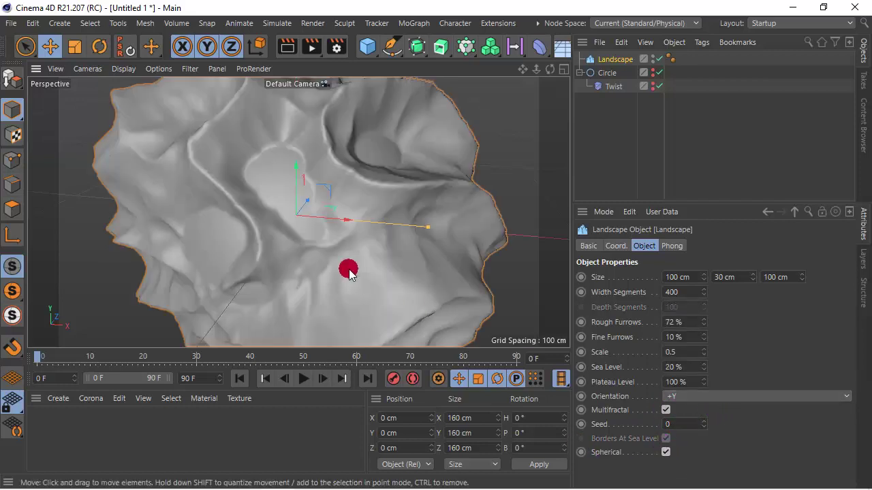
{"action": "scroll", "coordinate": [346, 268], "scroll_direction": "down", "scroll_amount": 4}
{"action": "scroll", "coordinate": [347, 268], "scroll_direction": "down", "scroll_amount": 2}
{"action": "left_click_drag", "start_coordinate": [524, 71], "coordinate": [405, 141]}
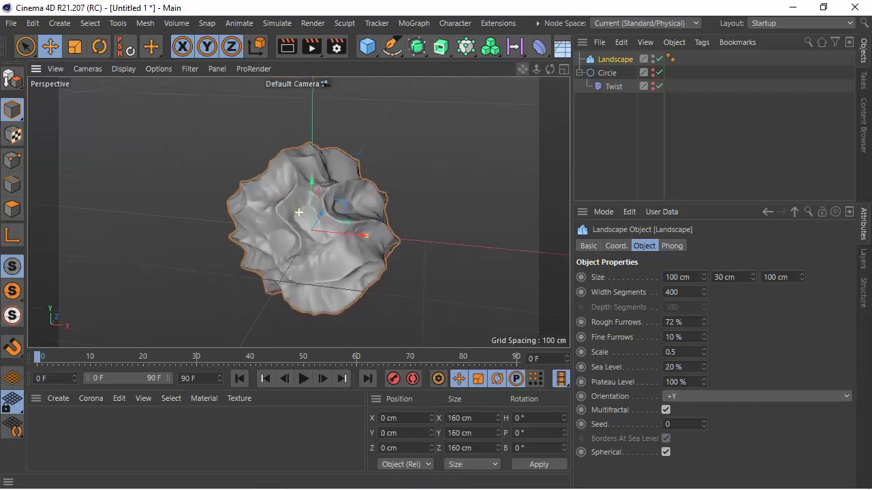
{"action": "scroll", "coordinate": [296, 214], "scroll_direction": "up", "scroll_amount": 3}
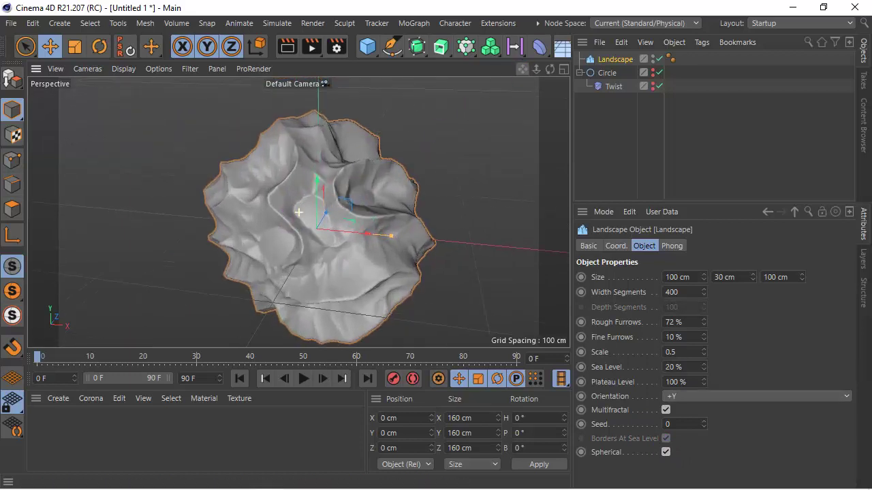
{"action": "middle_click_drag", "start_coordinate": [356, 193], "coordinate": [338, 182]}
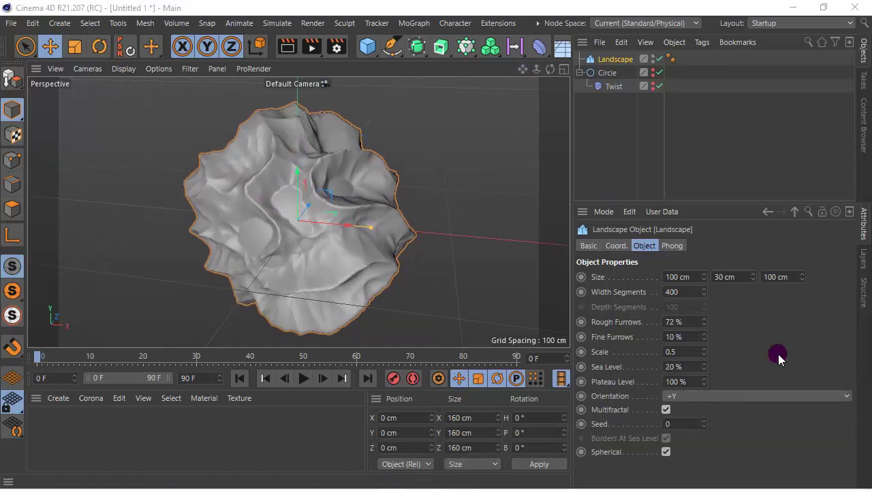
Add a Spline Wrap deformer as a child of the Landscape.
{"action": "left_click", "coordinate": [535, 47]}
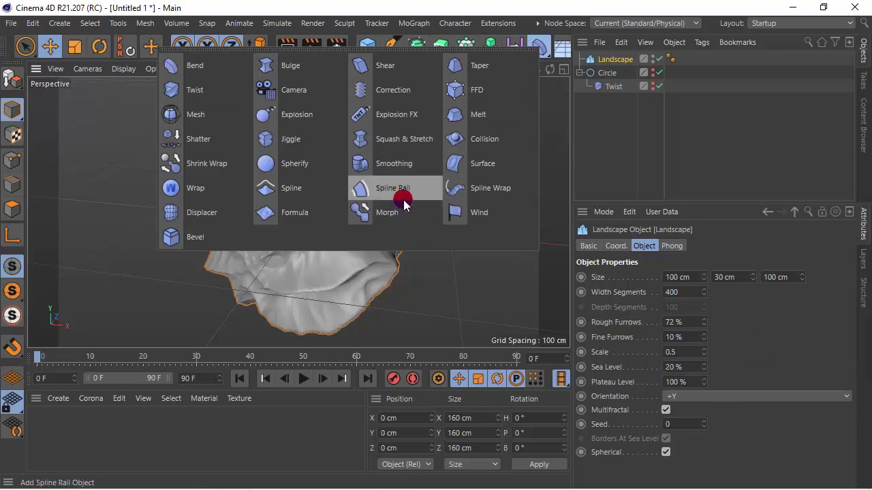
{"action": "left_click", "coordinate": [507, 191]}
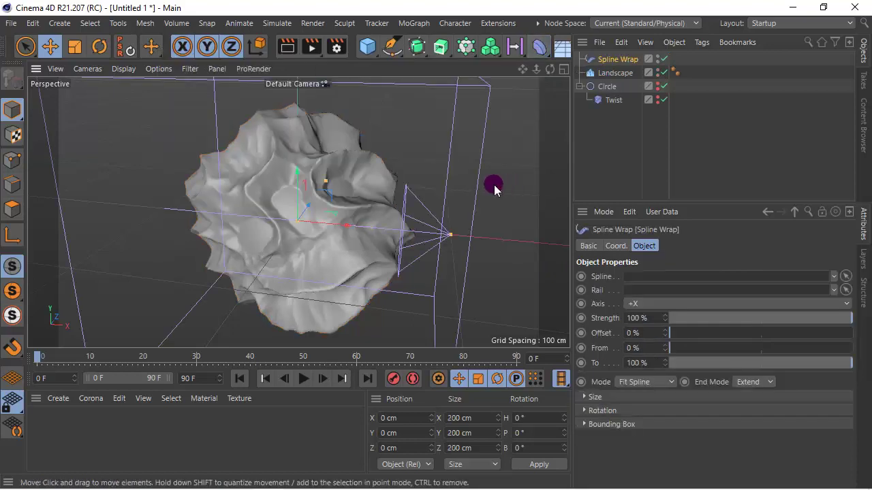
{"action": "scroll", "coordinate": [406, 184], "scroll_direction": "down", "scroll_amount": 3}
{"action": "left_click_drag", "start_coordinate": [522, 69], "coordinate": [512, 71]}
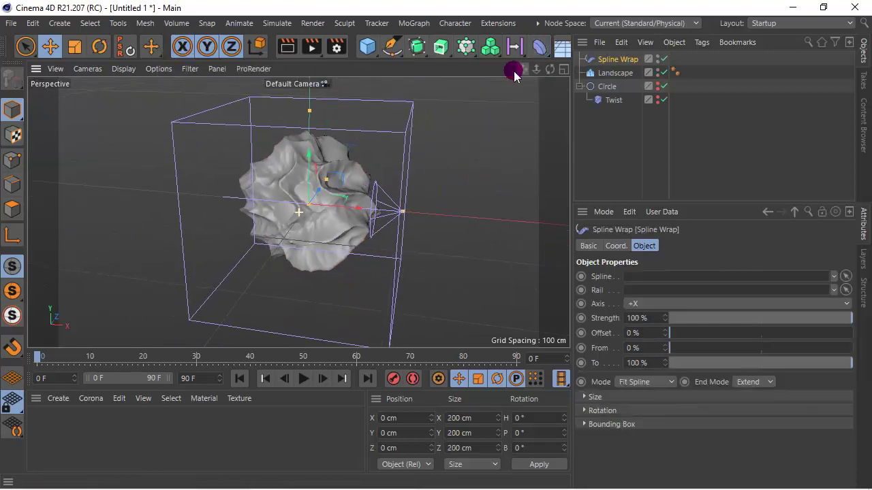
{"action": "left_click_drag", "start_coordinate": [616, 59], "coordinate": [611, 72]}
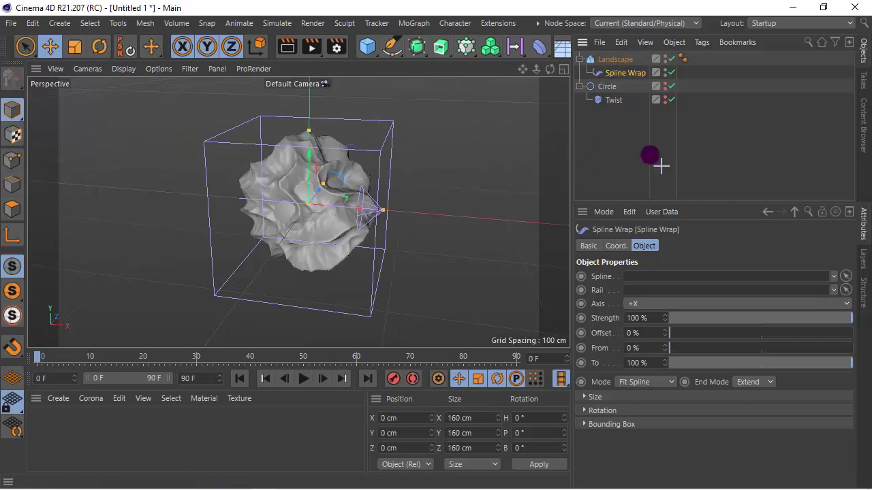
Set Circle as the Spline Wrap's spline so the terrain becomes a spiral ribbon.
{"action": "left_click", "coordinate": [651, 156]}
{"action": "left_click", "coordinate": [623, 73]}
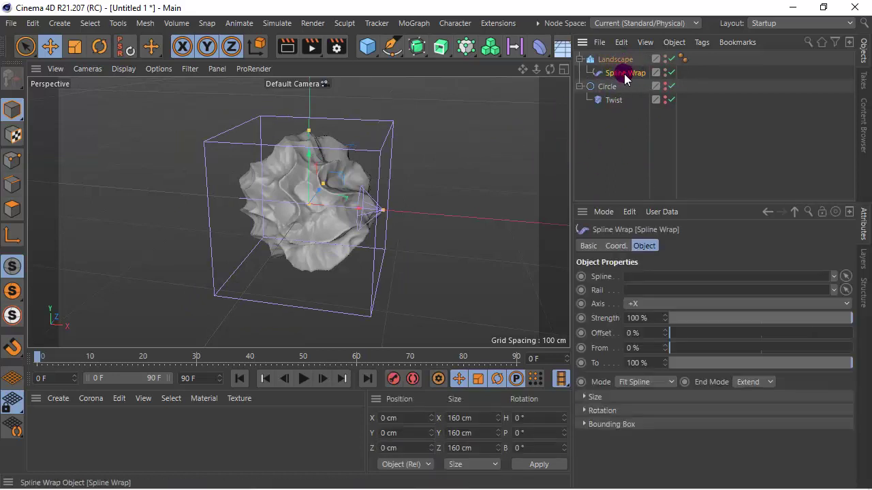
{"action": "mouse_move", "coordinate": [598, 84]}
{"action": "left_mouse_down"}
{"action": "mouse_move", "coordinate": [620, 94]}
{"action": "mouse_move", "coordinate": [639, 276]}
{"action": "left_mouse_up"}
{"action": "scroll", "coordinate": [339, 208], "scroll_direction": "down", "scroll_amount": 5}
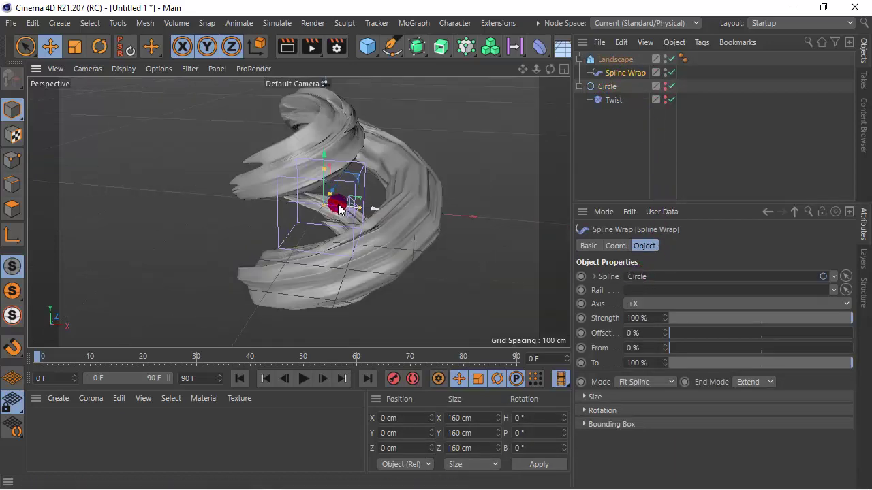
{"action": "left_click_drag", "start_coordinate": [550, 69], "coordinate": [298, 212]}
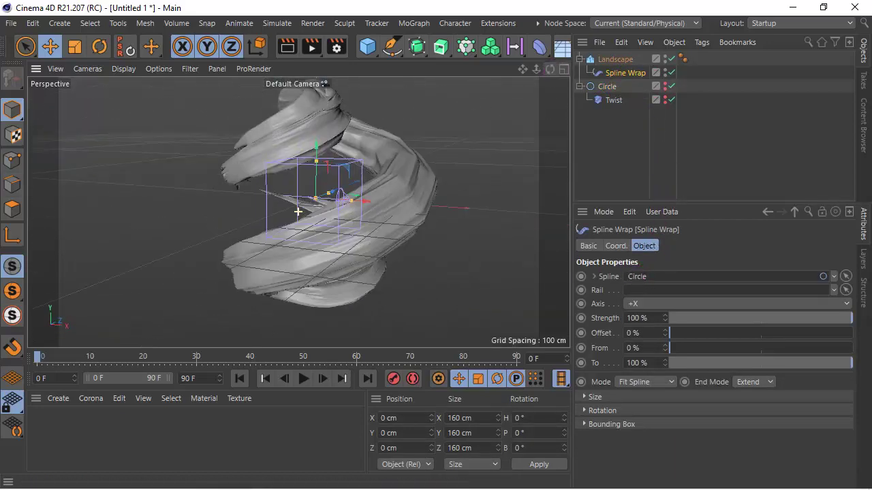
{"action": "scroll", "coordinate": [298, 212], "scroll_direction": "down", "scroll_amount": 10}
{"action": "scroll", "coordinate": [298, 212], "scroll_direction": "up", "scroll_amount": 5}
{"action": "scroll", "coordinate": [298, 212], "scroll_direction": "up", "scroll_amount": 5}
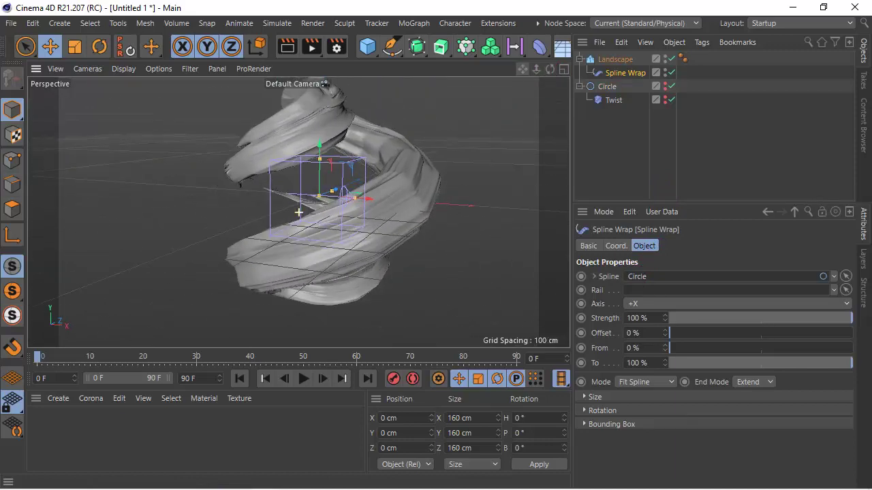
{"action": "mouse_move", "coordinate": [360, 102]}
{"action": "left_mouse_down"}
{"action": "mouse_move", "coordinate": [381, 158]}
{"action": "mouse_move", "coordinate": [468, 163]}
{"action": "mouse_move", "coordinate": [524, 78]}
{"action": "mouse_move", "coordinate": [457, 172]}
{"action": "left_mouse_up"}
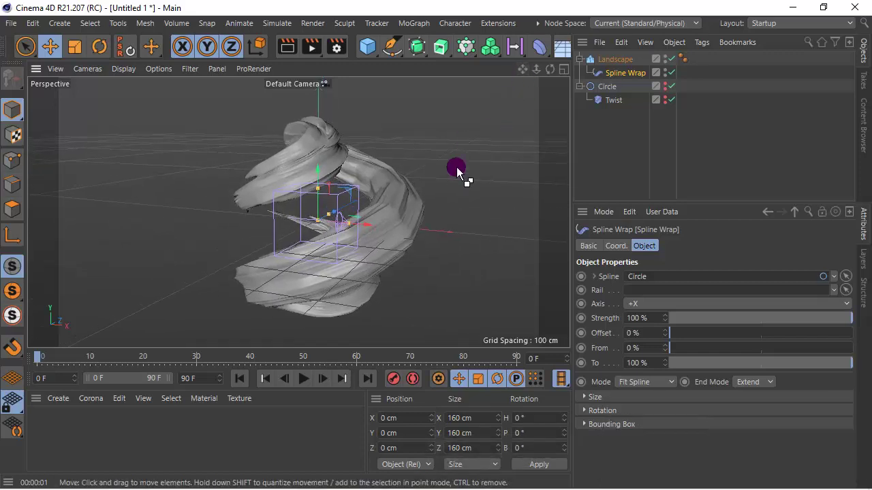
Give the Spline Wrap an Offset of 75 % and a To value of 90 %.
{"action": "left_click", "coordinate": [637, 333]}
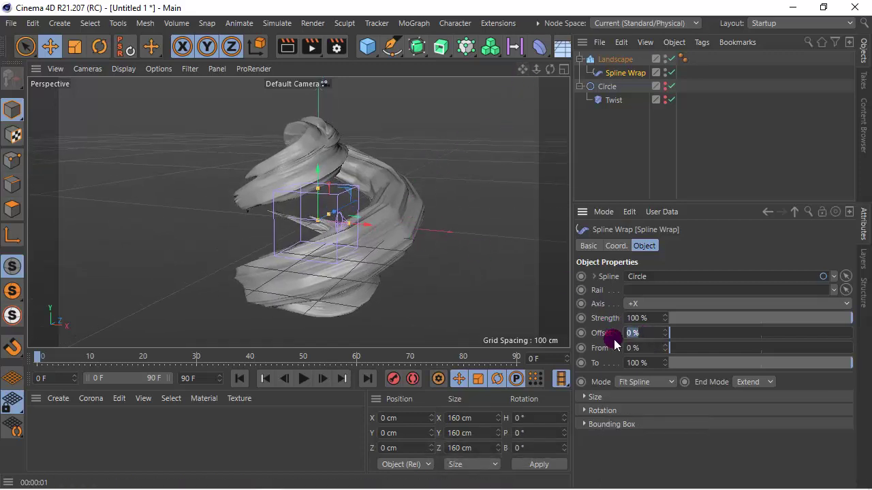
{"action": "type", "text": "75"}
{"action": "key", "text": "Return"}
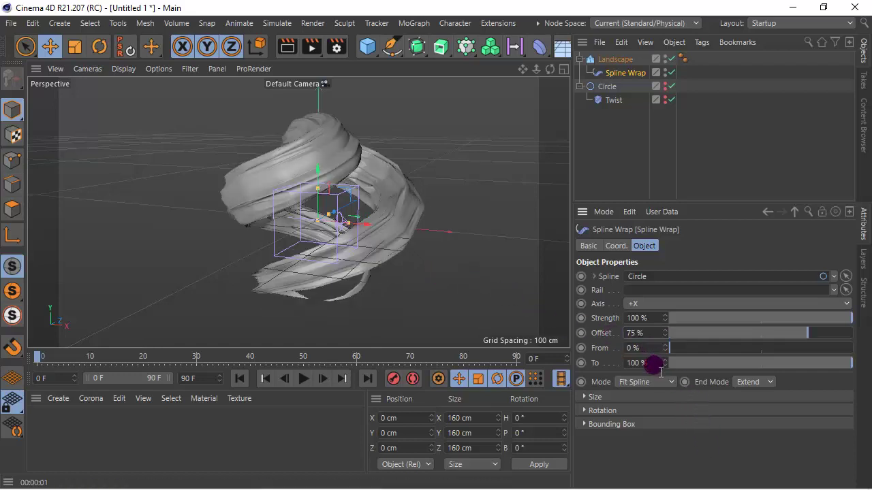
{"action": "type", "text": "90"}
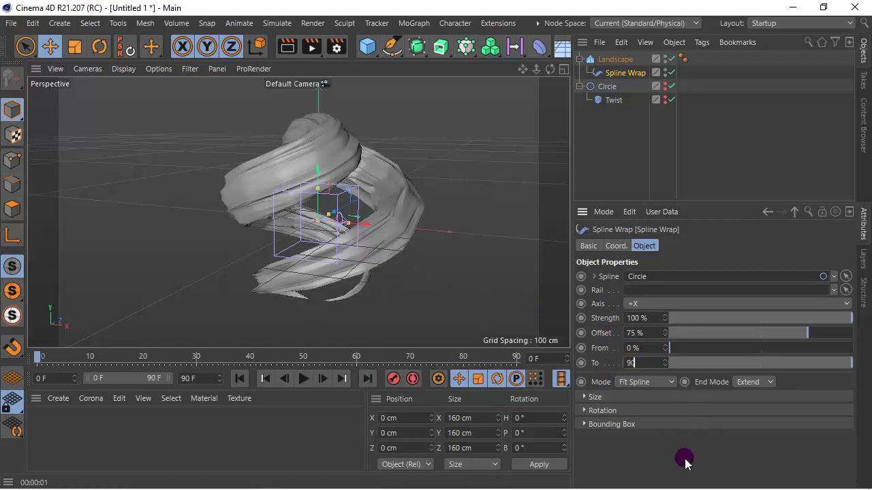
{"action": "key", "text": "Return"}
{"action": "mouse_move", "coordinate": [550, 68]}
{"action": "left_mouse_down"}
{"action": "mouse_move", "coordinate": [511, 76]}
{"action": "mouse_move", "coordinate": [516, 69]}
{"action": "mouse_move", "coordinate": [539, 72]}
{"action": "left_mouse_up"}
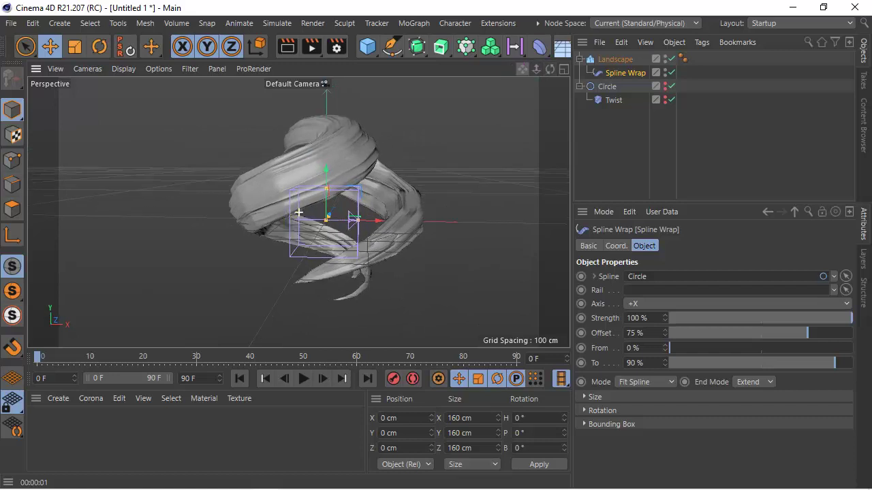
{"action": "left_click_drag", "start_coordinate": [361, 165], "coordinate": [386, 166], "text": "alt"}
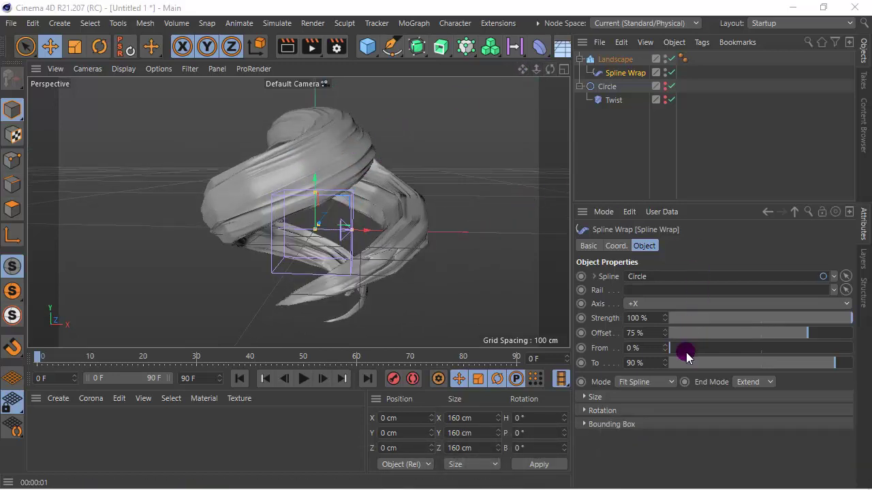
Expand the Spline Wrap Rotation settings, raise the rotation curve and pull one point down.
{"action": "left_click", "coordinate": [643, 410]}
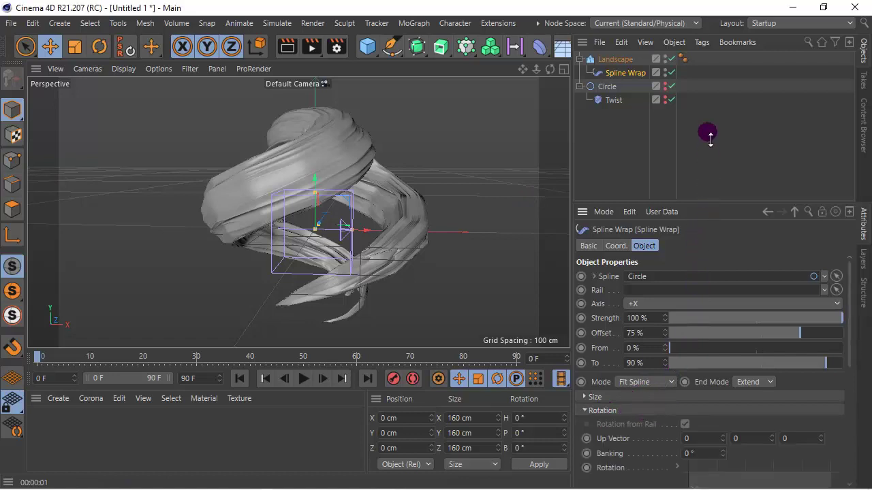
{"action": "scroll", "coordinate": [847, 320], "scroll_direction": "down", "scroll_amount": 1}
{"action": "mouse_move", "coordinate": [847, 329]}
{"action": "left_mouse_down"}
{"action": "mouse_move", "coordinate": [845, 362]}
{"action": "mouse_move", "coordinate": [844, 352]}
{"action": "left_mouse_up"}
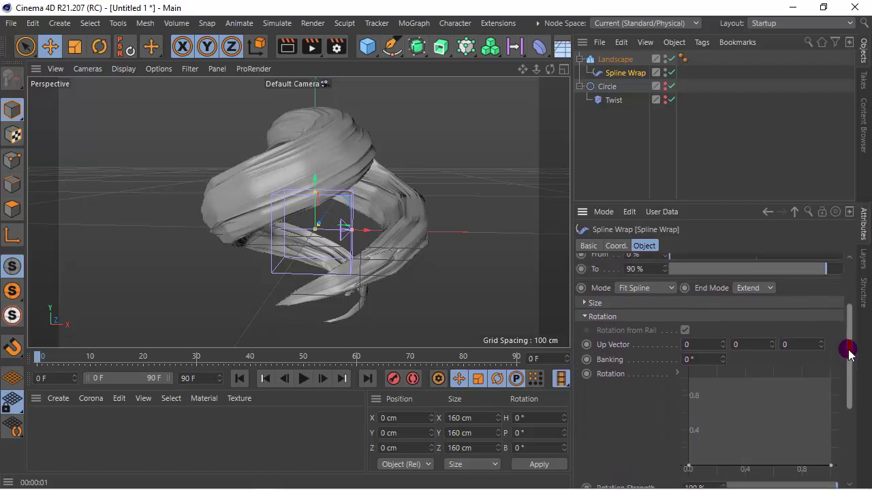
{"action": "left_click", "coordinate": [603, 326]}
{"action": "left_click", "coordinate": [600, 410]}
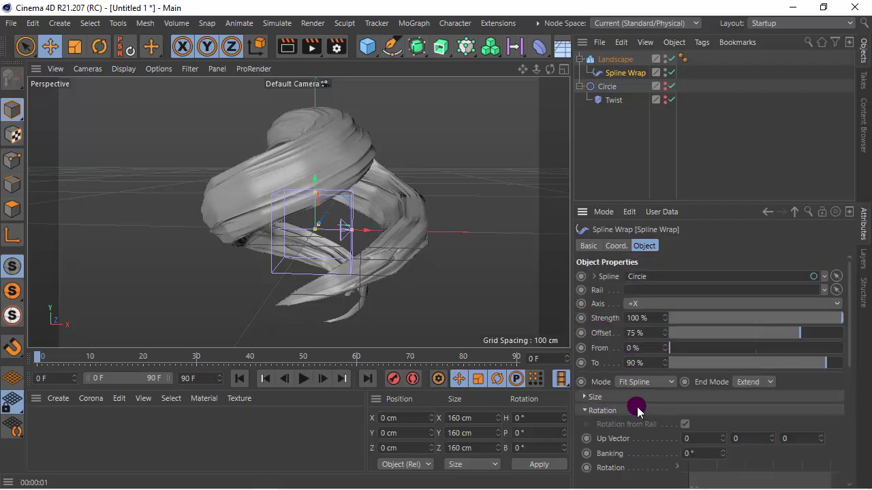
{"action": "mouse_move", "coordinate": [850, 334]}
{"action": "left_mouse_down"}
{"action": "mouse_move", "coordinate": [848, 388]}
{"action": "mouse_move", "coordinate": [846, 380]}
{"action": "left_mouse_up"}
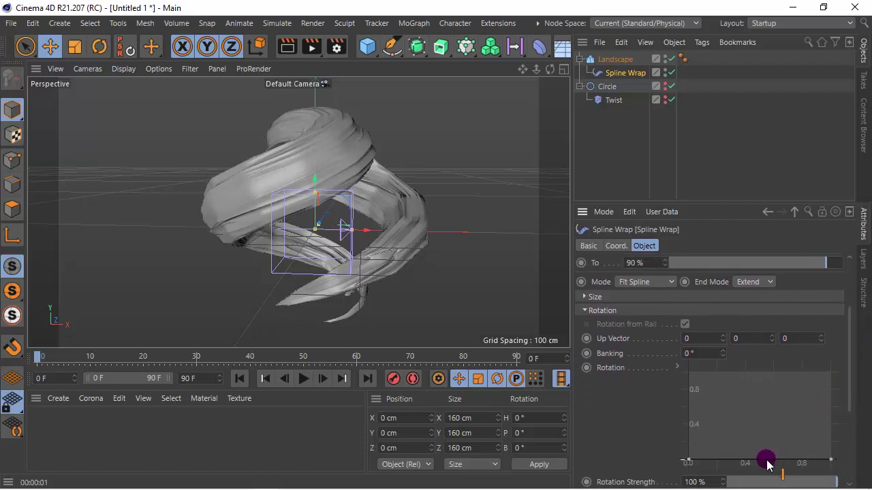
{"action": "left_click_drag", "start_coordinate": [767, 465], "coordinate": [767, 390]}
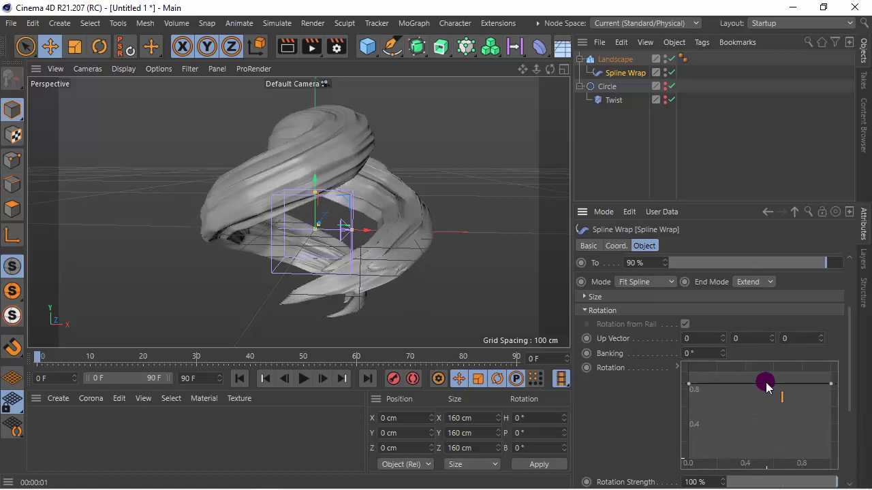
{"action": "left_click_drag", "start_coordinate": [766, 387], "coordinate": [767, 385]}
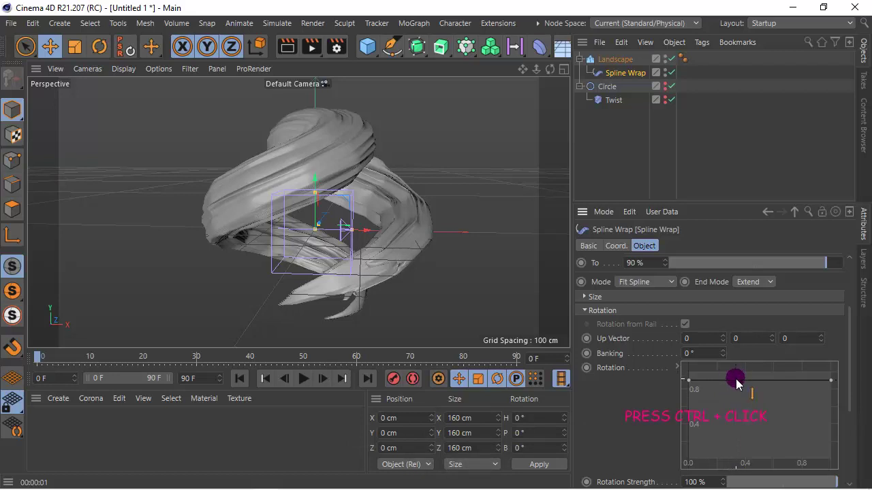
{"action": "mouse_move", "coordinate": [738, 383]}
{"action": "left_mouse_down"}
{"action": "mouse_move", "coordinate": [726, 402]}
{"action": "mouse_move", "coordinate": [720, 392]}
{"action": "mouse_move", "coordinate": [728, 409]}
{"action": "mouse_move", "coordinate": [769, 392]}
{"action": "mouse_move", "coordinate": [738, 404]}
{"action": "mouse_move", "coordinate": [694, 385]}
{"action": "left_mouse_up"}
Add a middle point to the rotation curve, lower it to about 0.45 and move the right point.
{"action": "left_click", "coordinate": [740, 400]}
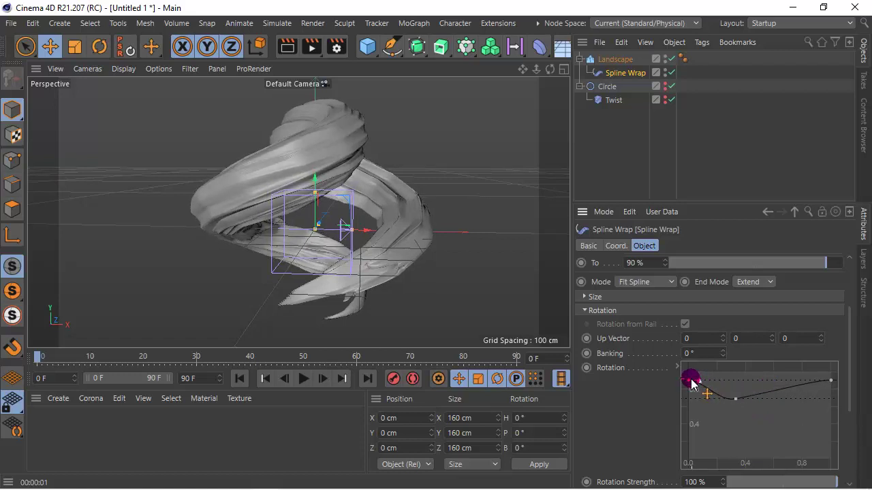
{"action": "left_click", "coordinate": [739, 400]}
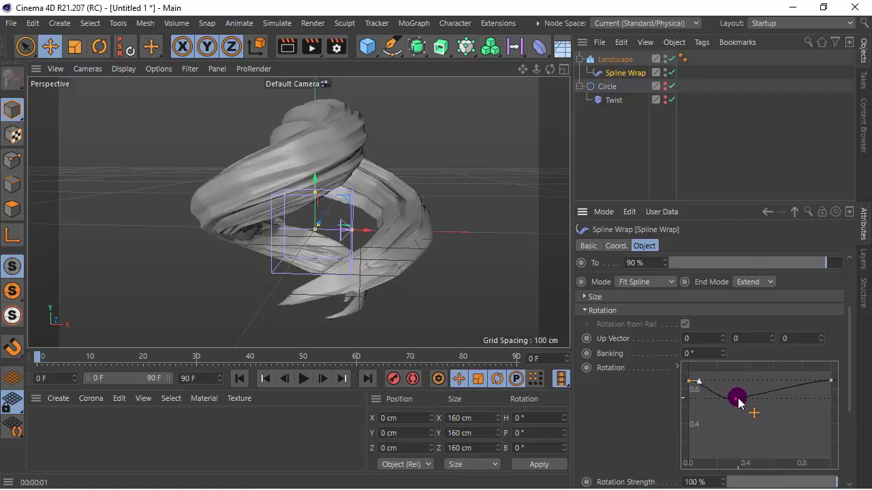
{"action": "left_click_drag", "start_coordinate": [724, 406], "coordinate": [710, 402]}
{"action": "left_click", "coordinate": [790, 398]}
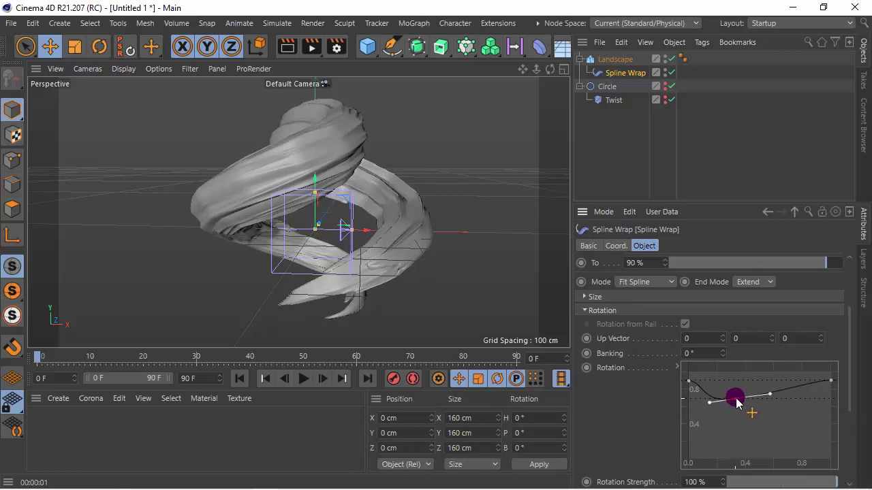
{"action": "mouse_move", "coordinate": [736, 402]}
{"action": "left_mouse_down"}
{"action": "mouse_move", "coordinate": [743, 421]}
{"action": "mouse_move", "coordinate": [732, 402]}
{"action": "mouse_move", "coordinate": [743, 401]}
{"action": "left_mouse_up"}
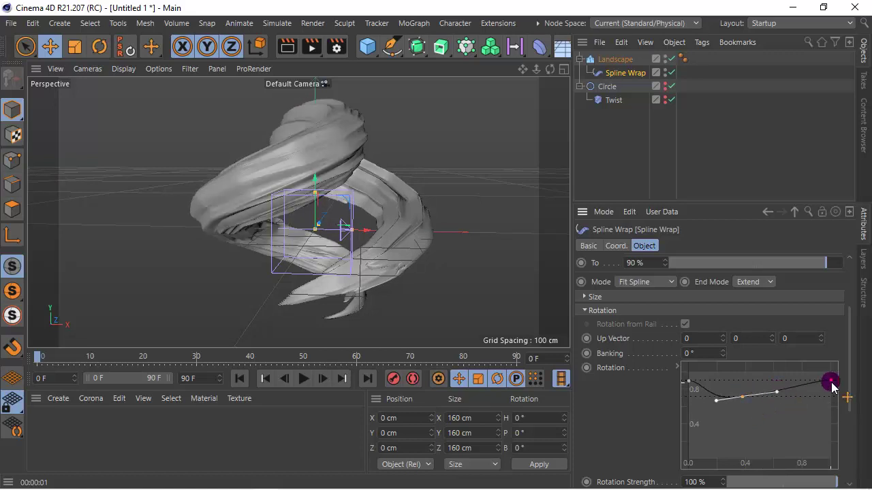
{"action": "left_click_drag", "start_coordinate": [831, 388], "coordinate": [800, 393]}
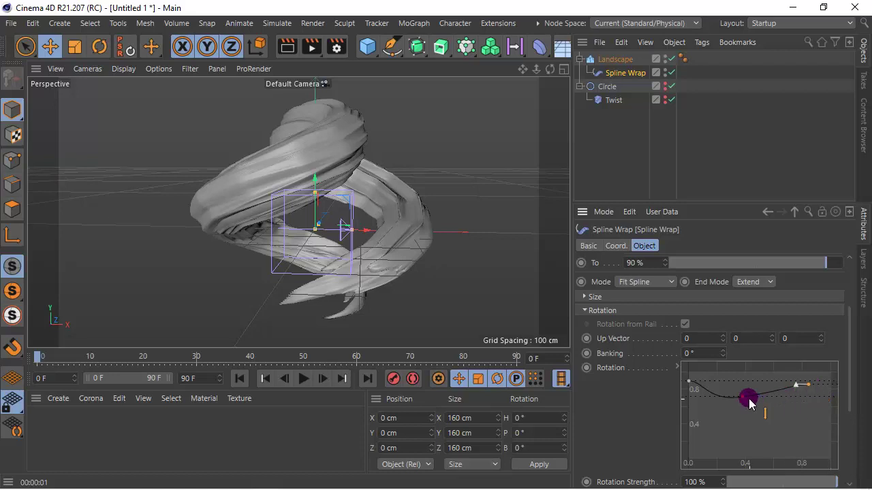
{"action": "mouse_move", "coordinate": [780, 398]}
{"action": "left_mouse_down"}
{"action": "mouse_move", "coordinate": [748, 404]}
{"action": "mouse_move", "coordinate": [779, 397]}
{"action": "left_mouse_up"}
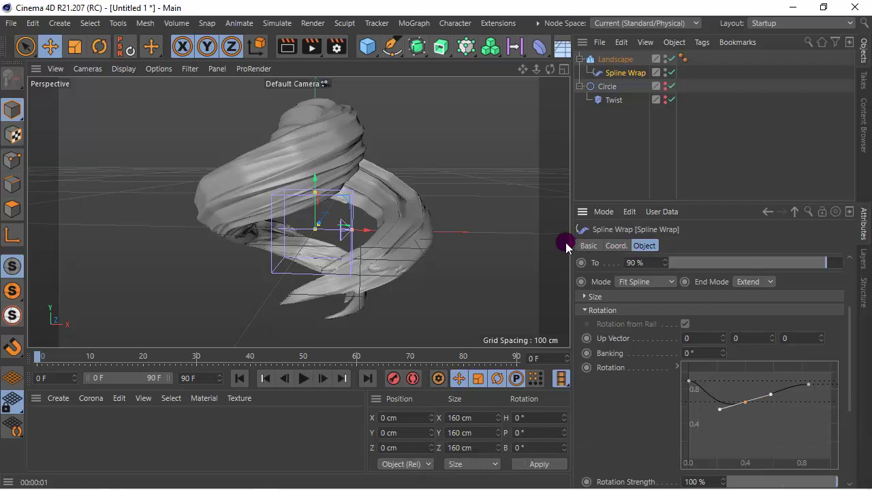
{"action": "left_click_drag", "start_coordinate": [569, 246], "coordinate": [494, 263]}
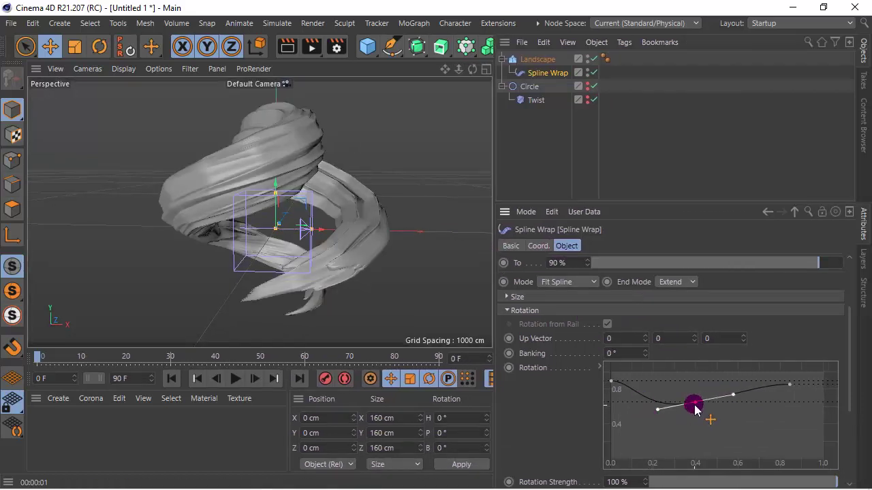
{"action": "mouse_move", "coordinate": [695, 406]}
{"action": "left_mouse_down"}
{"action": "mouse_move", "coordinate": [700, 454]}
{"action": "mouse_move", "coordinate": [690, 423]}
{"action": "mouse_move", "coordinate": [698, 423]}
{"action": "left_mouse_up"}
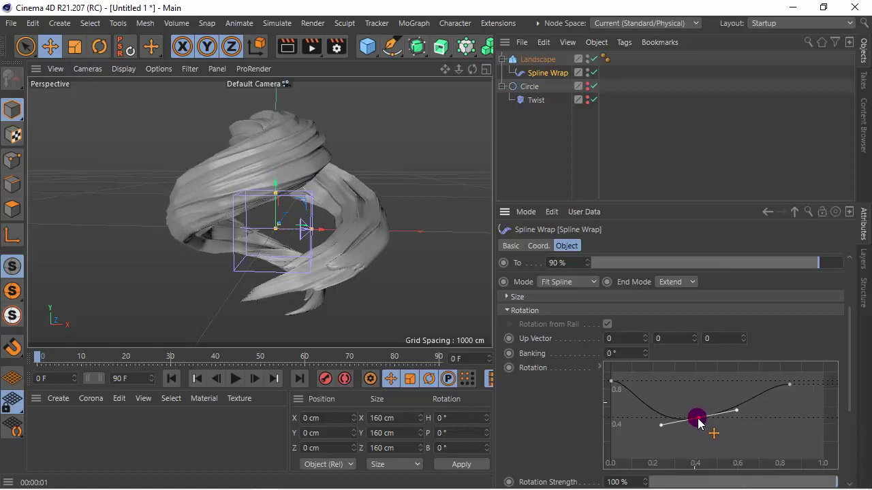
{"action": "left_click", "coordinate": [791, 383]}
{"action": "left_click_drag", "start_coordinate": [791, 390], "coordinate": [785, 393]}
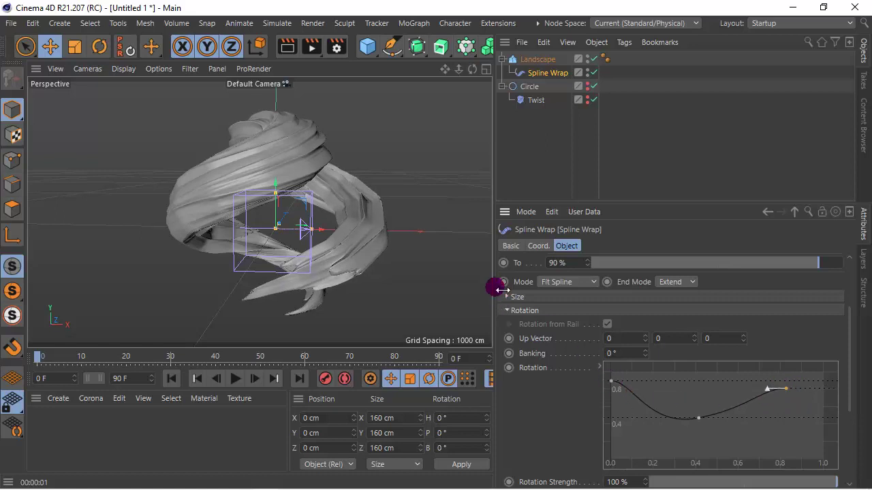
Fine-tune the left, middle and right rotation curve points into a smooth U shape.
{"action": "left_click_drag", "start_coordinate": [496, 288], "coordinate": [474, 288]}
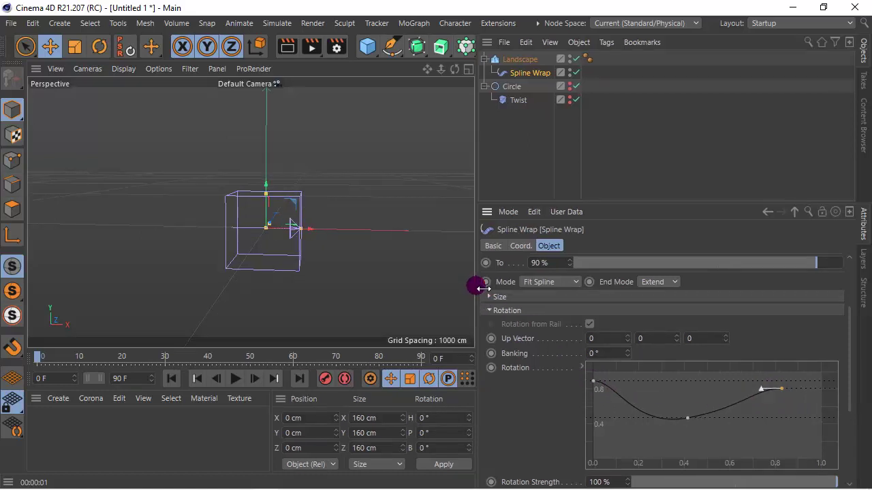
{"action": "mouse_move", "coordinate": [688, 419]}
{"action": "left_mouse_down"}
{"action": "mouse_move", "coordinate": [648, 427]}
{"action": "mouse_move", "coordinate": [643, 417]}
{"action": "mouse_move", "coordinate": [680, 442]}
{"action": "left_mouse_up"}
{"action": "left_click", "coordinate": [679, 418]}
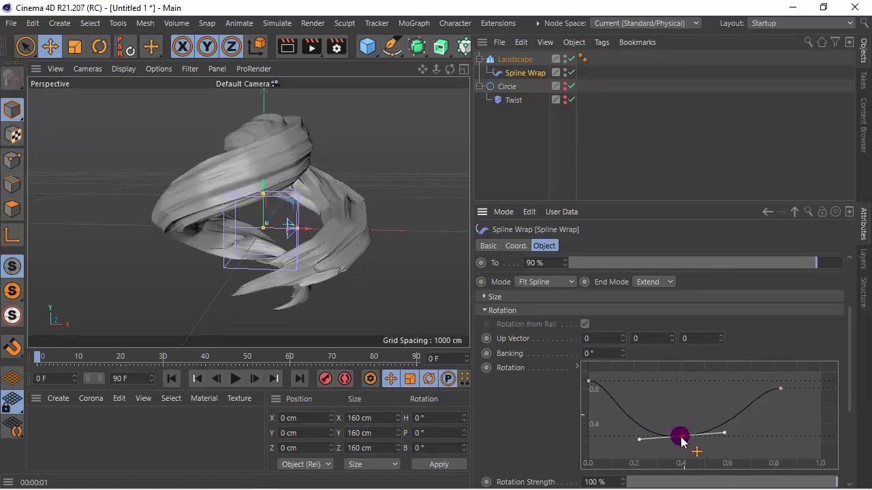
{"action": "left_click_drag", "start_coordinate": [682, 442], "coordinate": [681, 423]}
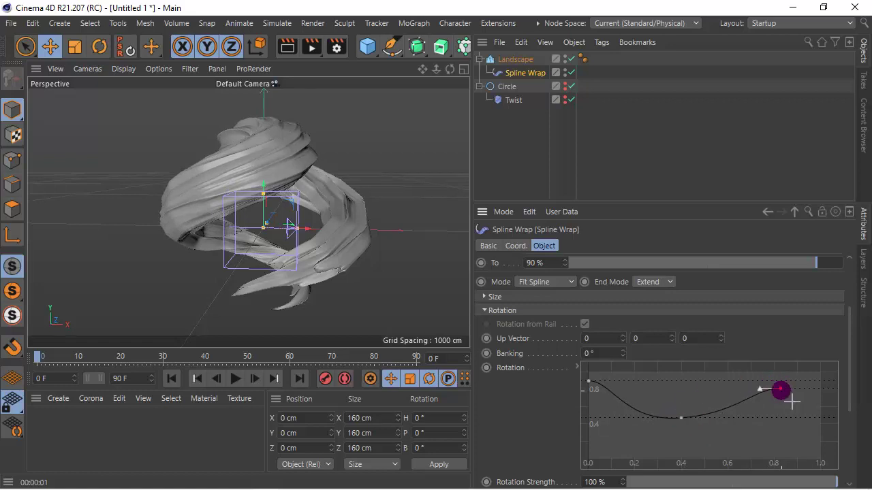
{"action": "left_click", "coordinate": [680, 418]}
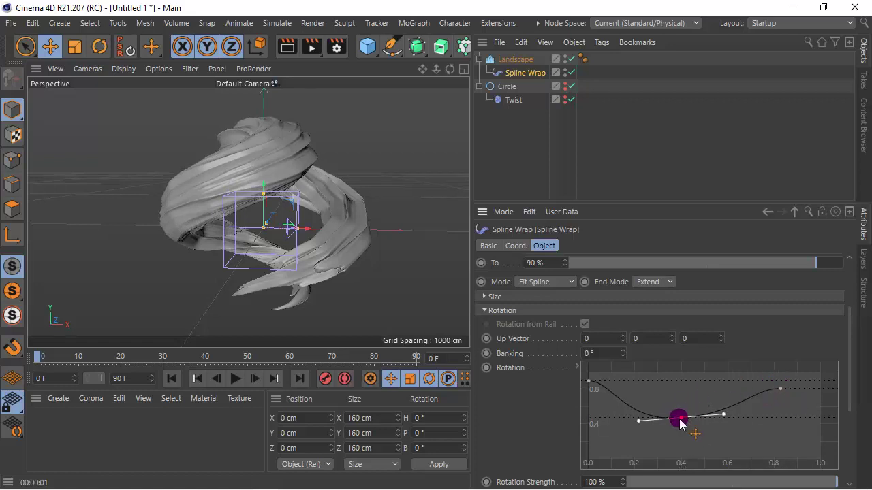
{"action": "left_click", "coordinate": [780, 390]}
{"action": "left_click_drag", "start_coordinate": [783, 393], "coordinate": [782, 387]}
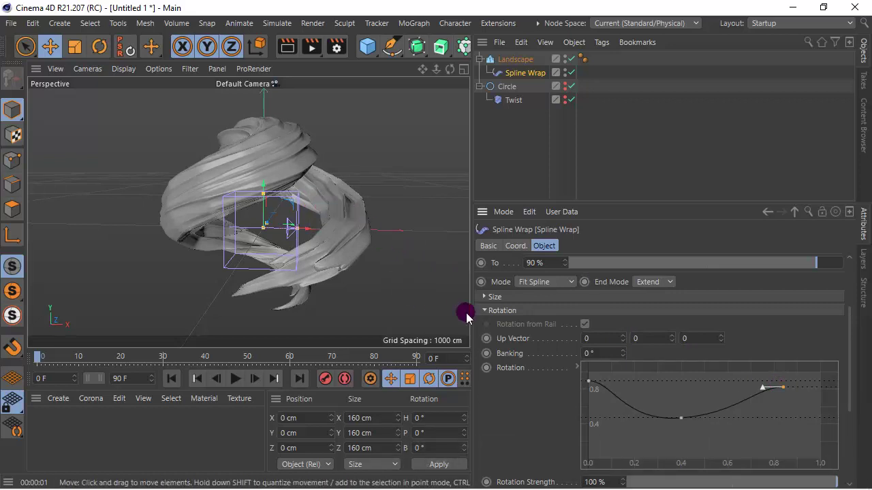
{"action": "left_click_drag", "start_coordinate": [590, 386], "coordinate": [598, 386]}
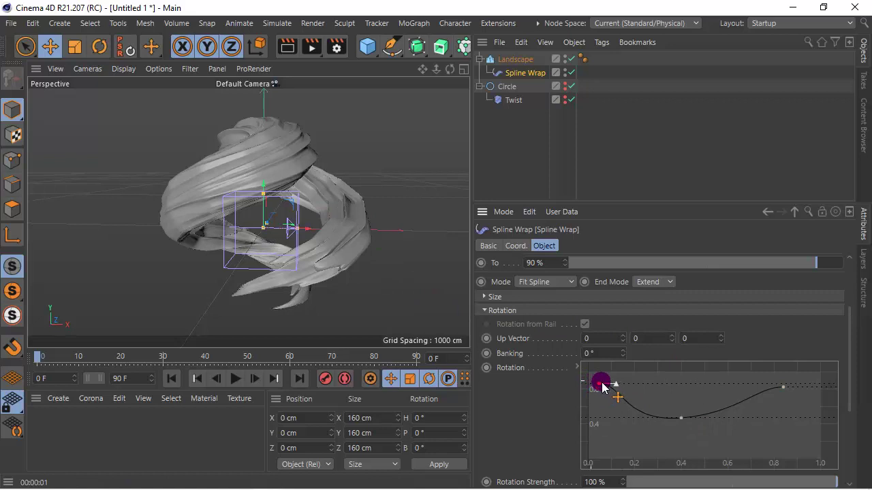
{"action": "left_click", "coordinate": [682, 418]}
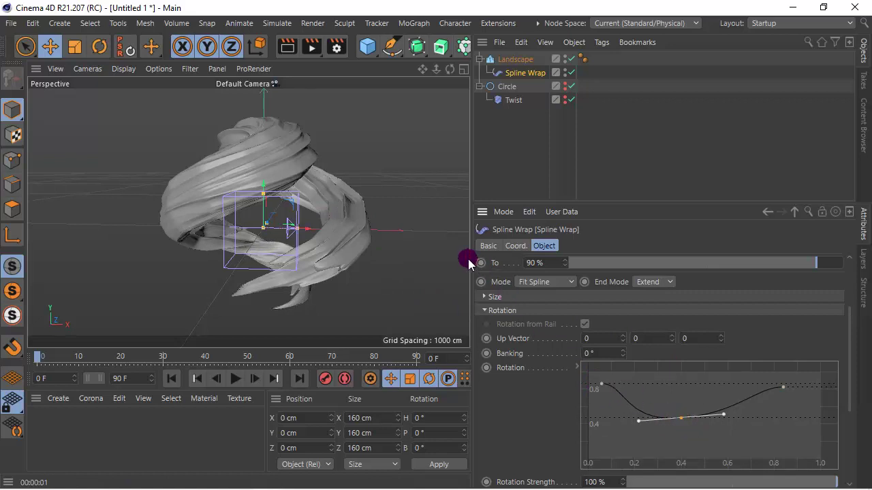
{"action": "left_click_drag", "start_coordinate": [471, 252], "coordinate": [539, 259]}
{"action": "left_click_drag", "start_coordinate": [725, 424], "coordinate": [723, 419]}
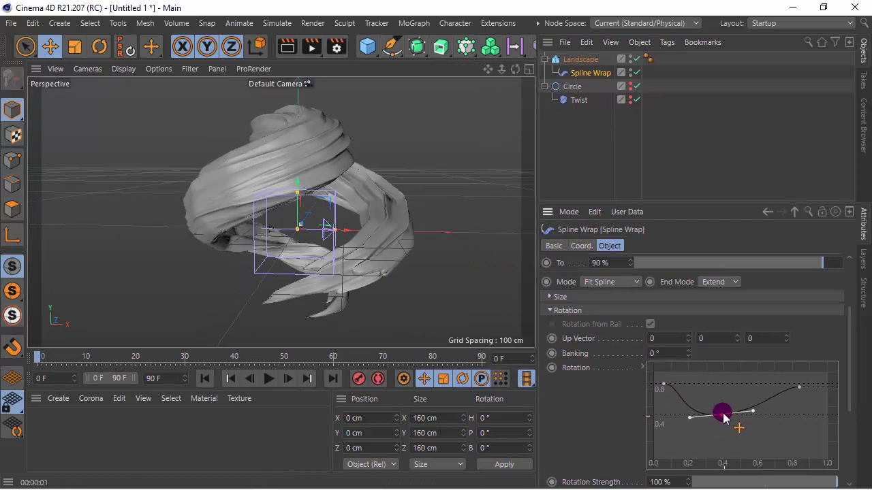
{"action": "left_click_drag", "start_coordinate": [799, 387], "coordinate": [803, 390]}
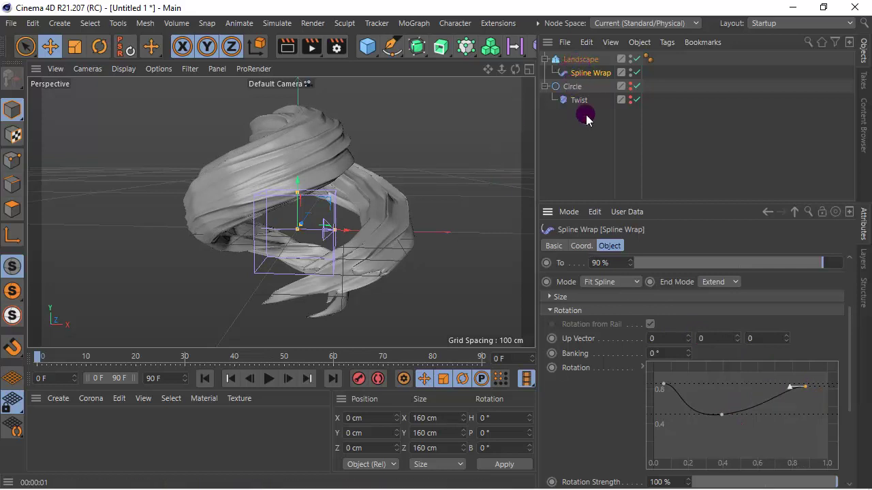
Disable the Twist and move Circle with its Twist child above Landscape in the object list.
{"action": "left_click", "coordinate": [637, 101]}
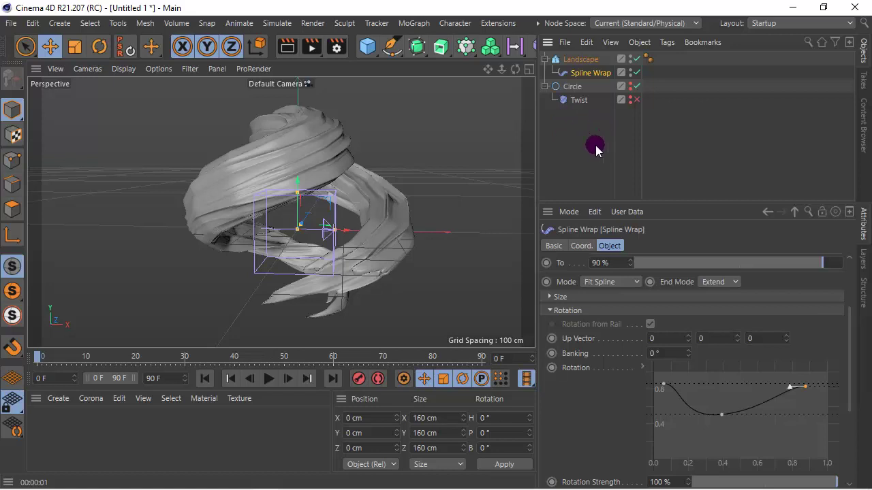
{"action": "mouse_move", "coordinate": [596, 150]}
{"action": "left_mouse_down"}
{"action": "mouse_move", "coordinate": [580, 100]}
{"action": "mouse_move", "coordinate": [565, 87]}
{"action": "left_mouse_up"}
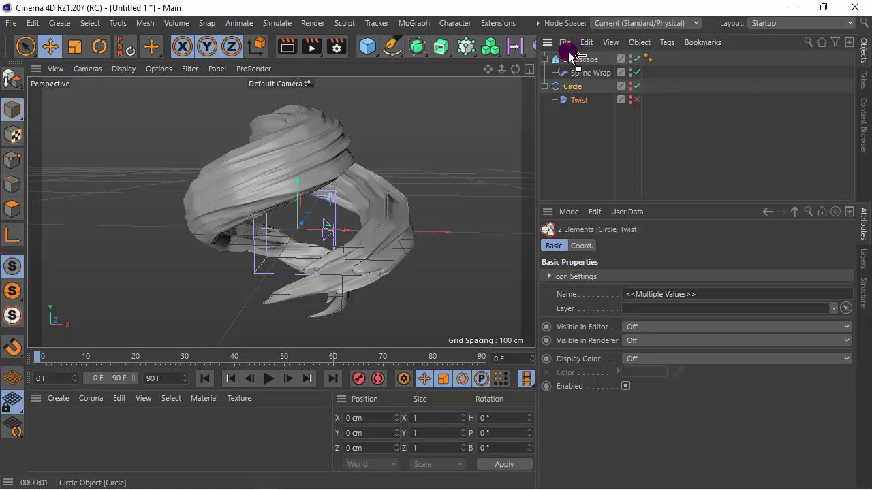
{"action": "left_click_drag", "start_coordinate": [571, 55], "coordinate": [570, 56]}
{"action": "left_click", "coordinate": [545, 60]}
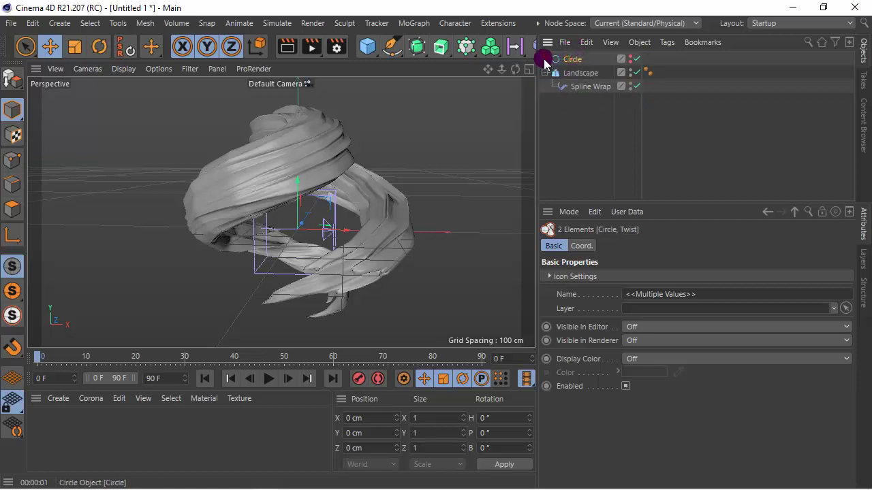
{"action": "left_click", "coordinate": [545, 60]}
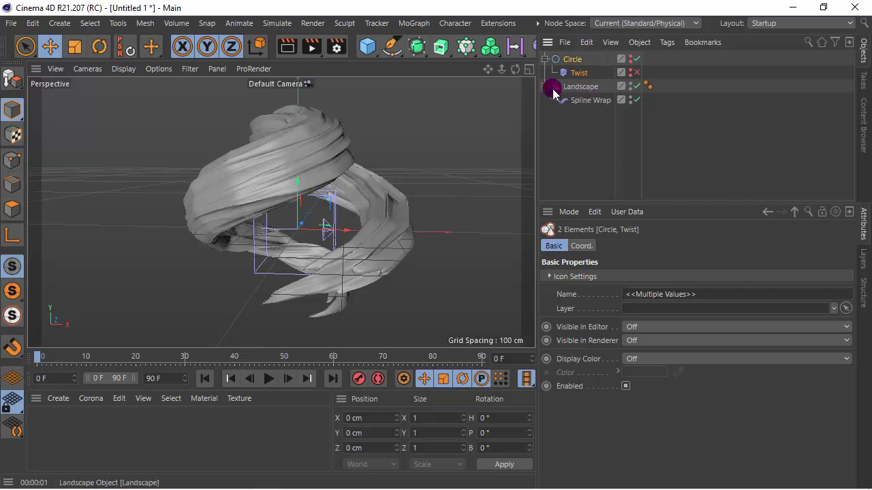
Add a Subdivision Surface and parent the Landscape, with its Spline Wrap, inside it.
{"action": "left_click", "coordinate": [418, 47]}
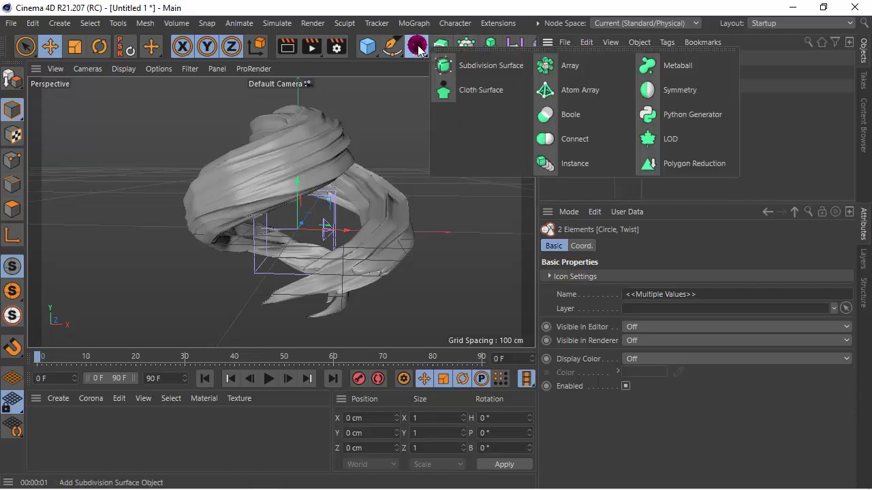
{"action": "left_click", "coordinate": [492, 66]}
{"action": "left_click_drag", "start_coordinate": [585, 59], "coordinate": [589, 137]}
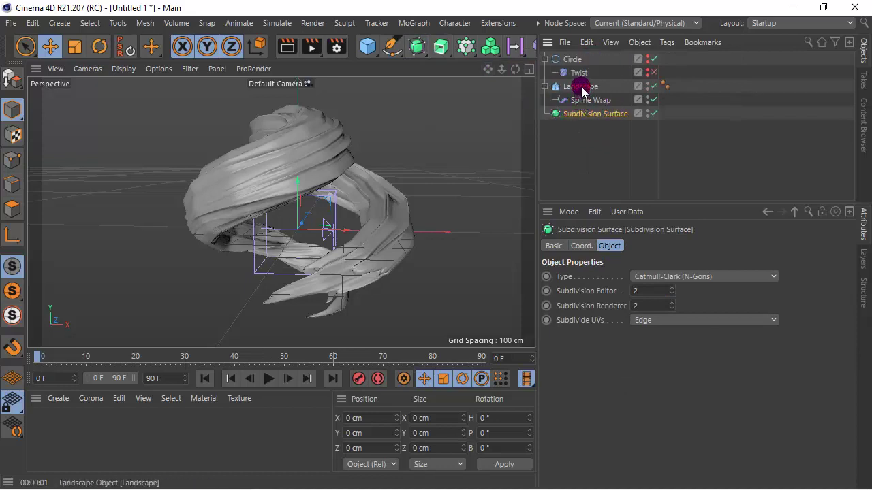
{"action": "mouse_move", "coordinate": [583, 91]}
{"action": "left_mouse_down"}
{"action": "mouse_move", "coordinate": [590, 119]}
{"action": "mouse_move", "coordinate": [579, 114]}
{"action": "left_mouse_up"}
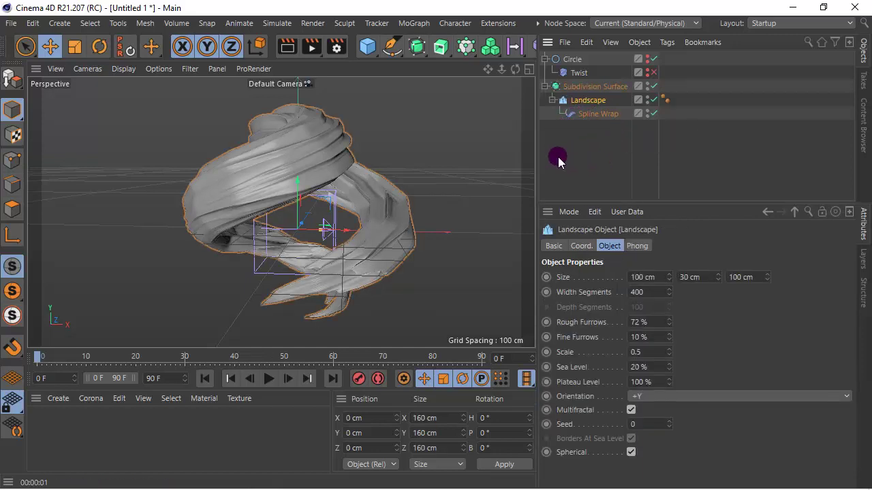
{"action": "left_click", "coordinate": [590, 90]}
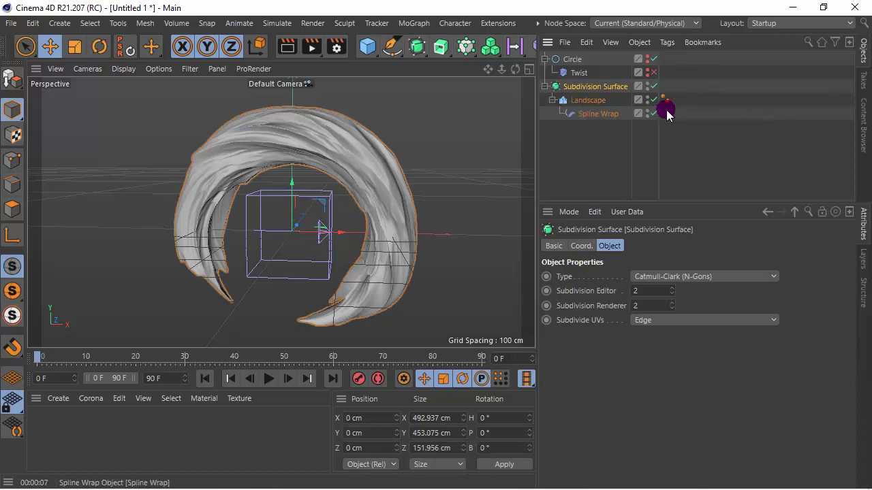
Re-enable the Twist deformer and keep the Circle spline's intermediate points on Uniform.
{"action": "left_click", "coordinate": [653, 74]}
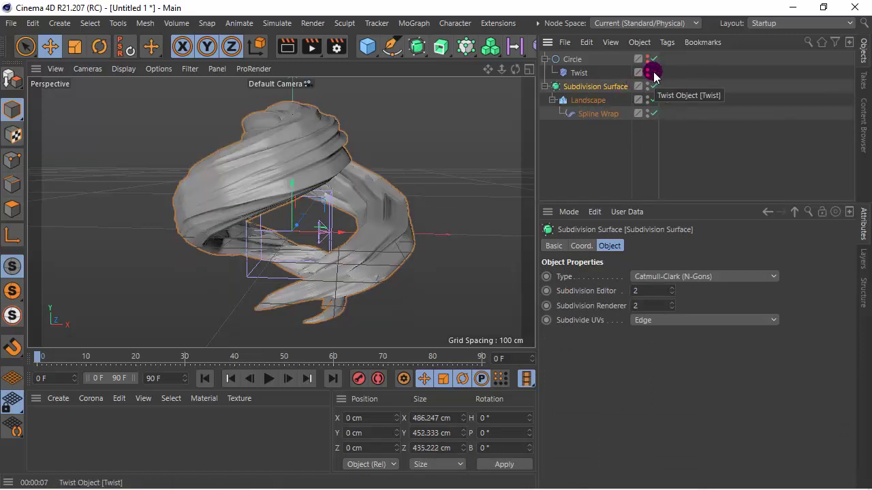
{"action": "left_click", "coordinate": [572, 60]}
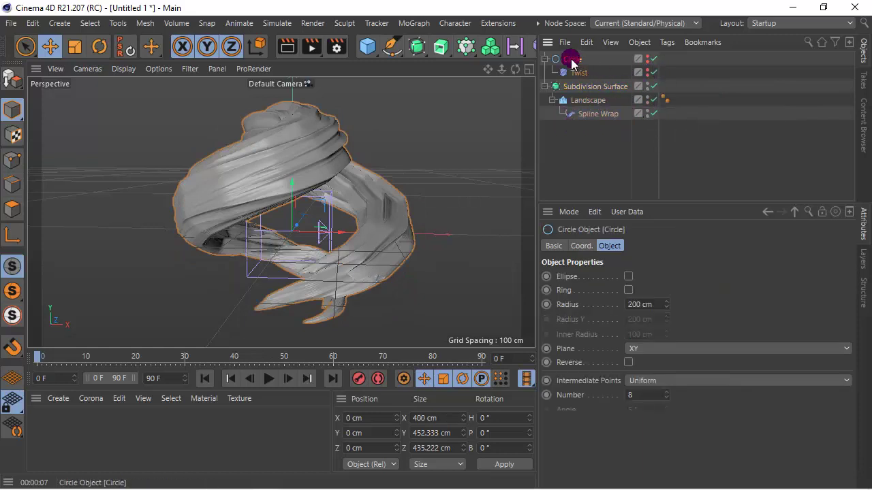
{"action": "left_click", "coordinate": [671, 382]}
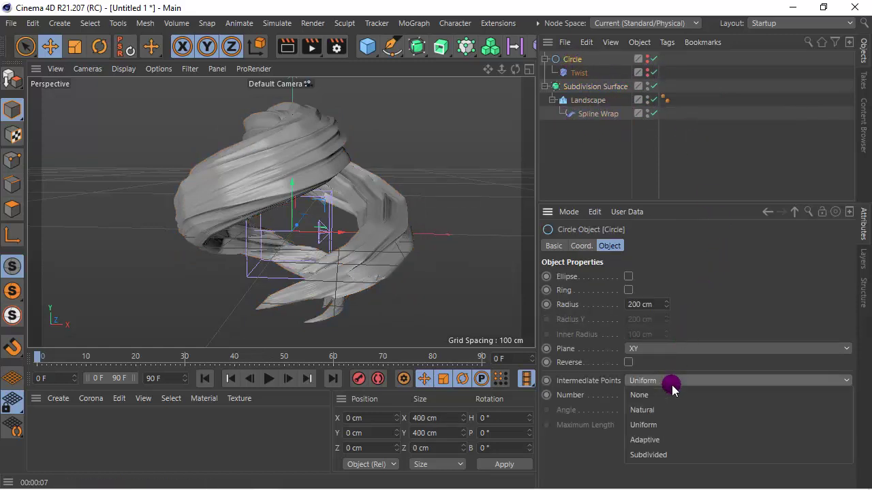
{"action": "left_click", "coordinate": [684, 342]}
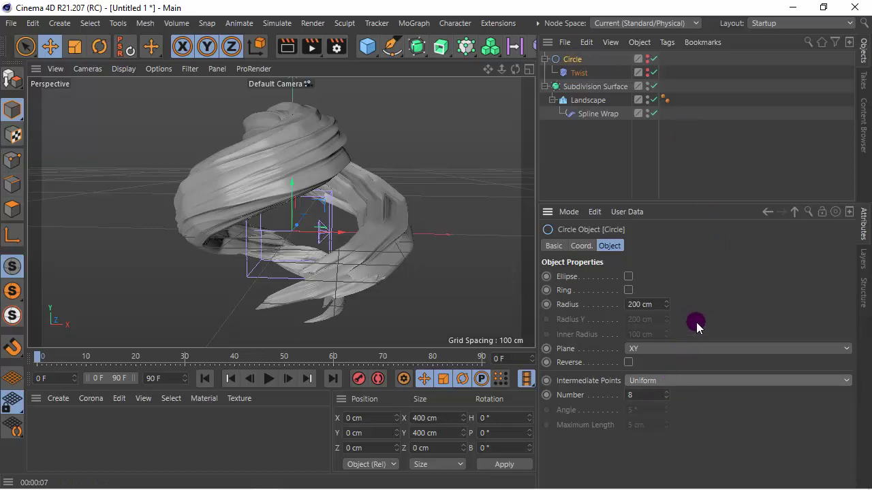
Raise the Circle's intermediate point count from 8 to 30, then render a quick preview and orbit.
{"action": "double_click", "coordinate": [641, 395]}
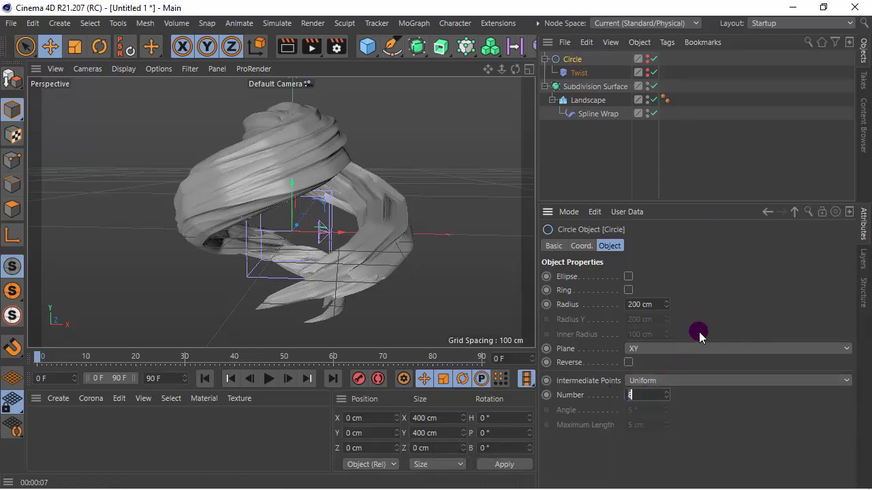
{"action": "left_click", "coordinate": [572, 66]}
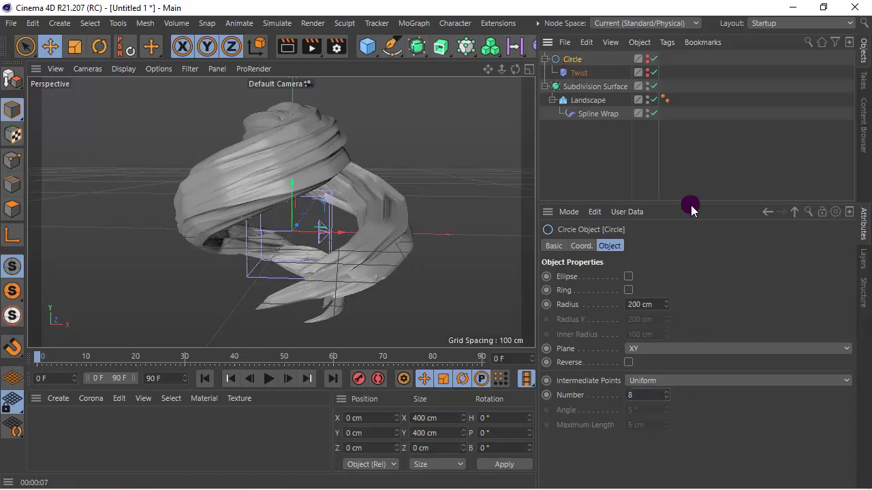
{"action": "double_click", "coordinate": [626, 395]}
{"action": "type", "text": "30"}
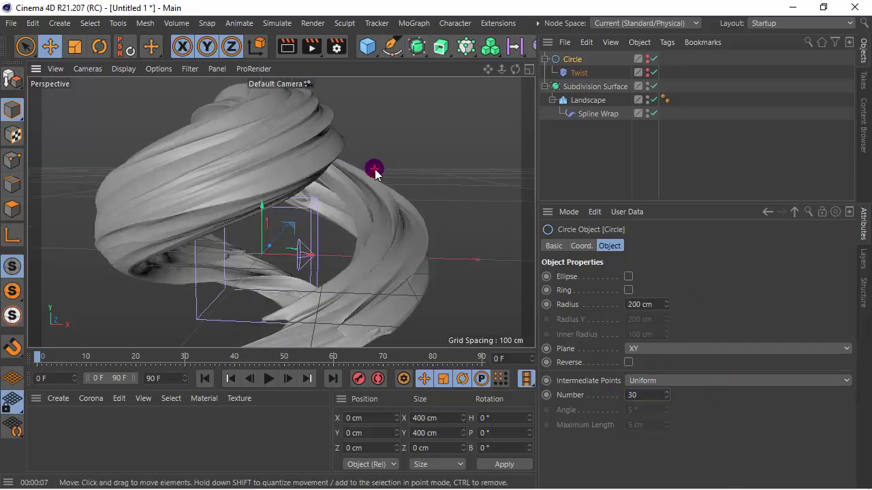
{"action": "left_click", "coordinate": [287, 45]}
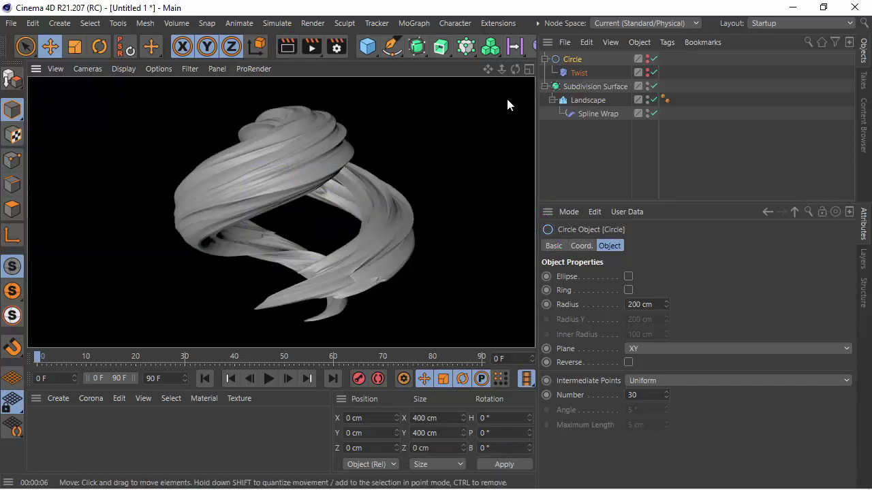
{"action": "left_click_drag", "start_coordinate": [515, 69], "coordinate": [477, 75]}
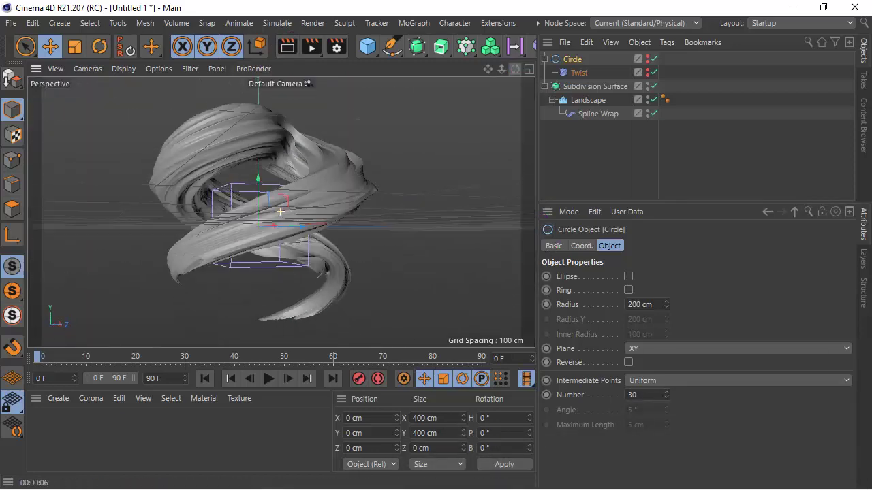
{"action": "left_click", "coordinate": [384, 51]}
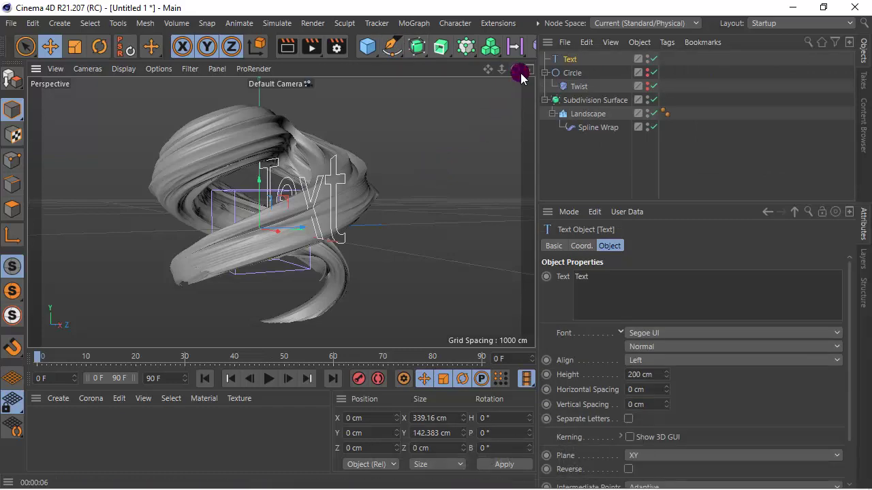
{"action": "left_click_drag", "start_coordinate": [516, 69], "coordinate": [280, 212]}
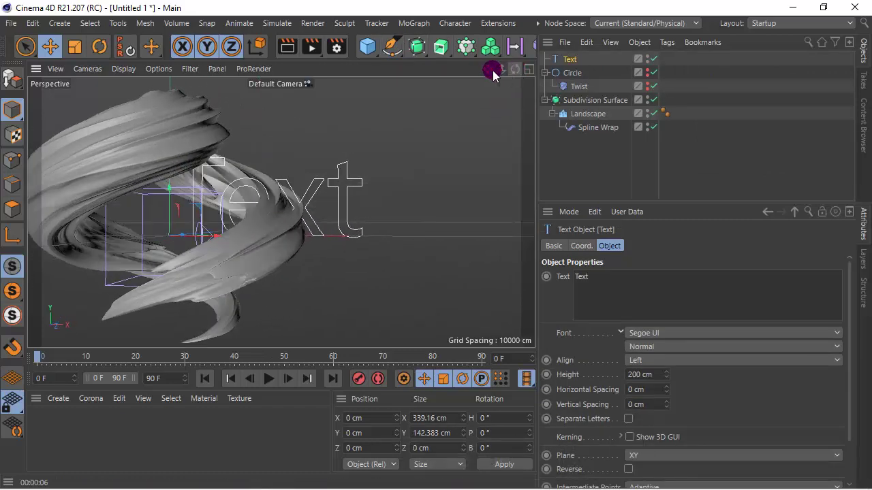
{"action": "left_click_drag", "start_coordinate": [501, 69], "coordinate": [596, 73]}
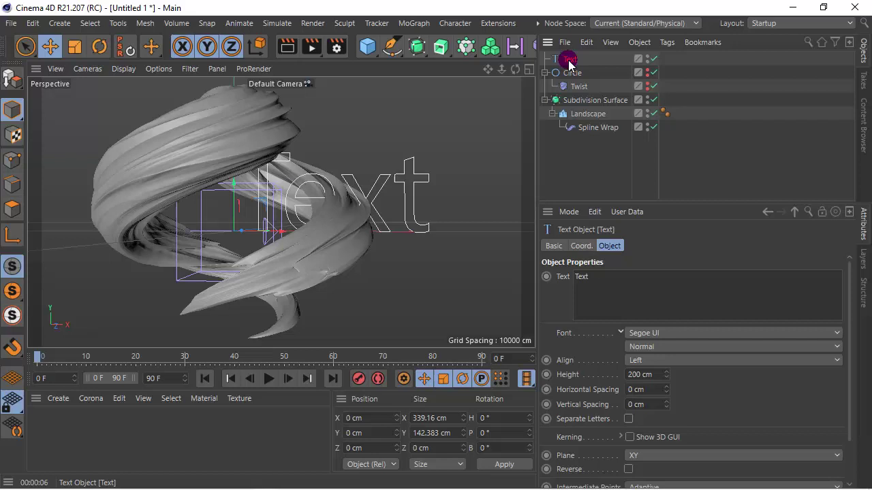
{"action": "mouse_move", "coordinate": [515, 69]}
{"action": "left_mouse_down"}
{"action": "mouse_move", "coordinate": [515, 95]}
{"action": "mouse_move", "coordinate": [545, 68]}
{"action": "left_mouse_up"}
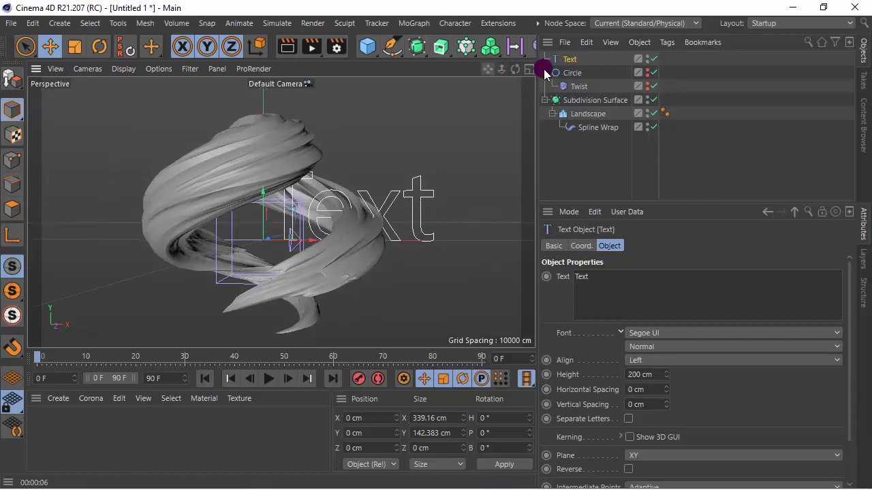
{"action": "left_click", "coordinate": [647, 59]}
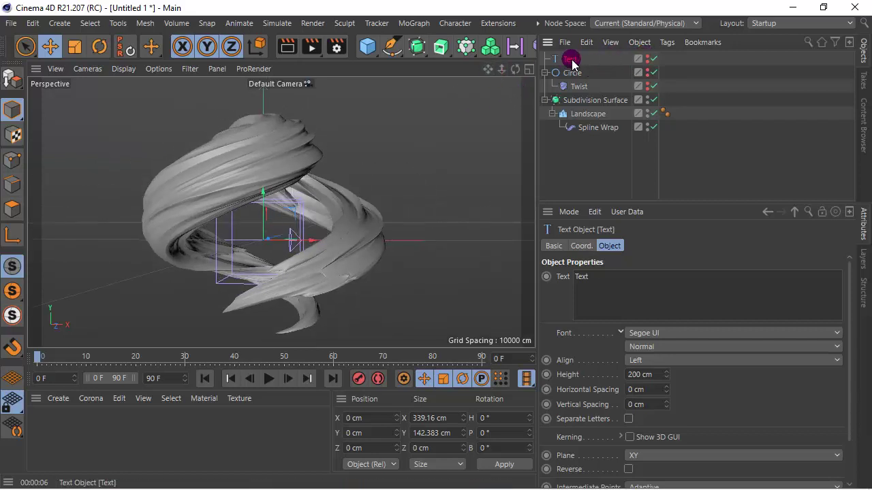
{"action": "key", "text": "Delete"}
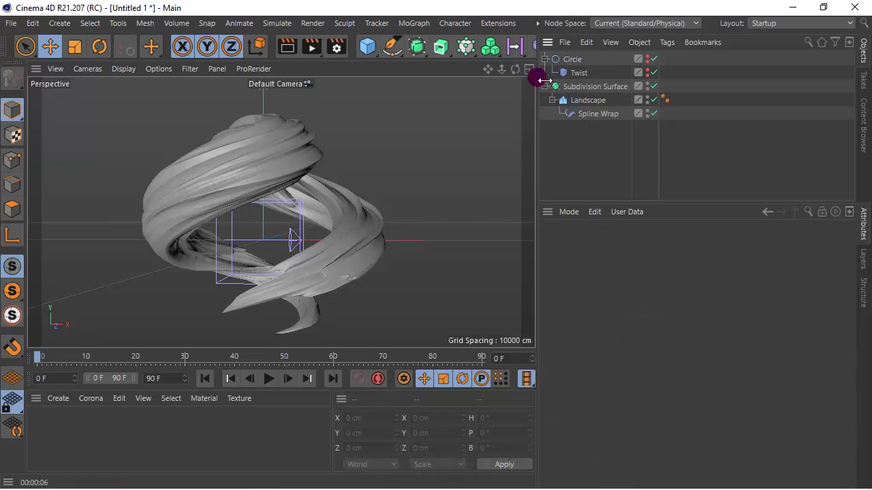
Check the Subdivision Surface and Landscape settings, then bring up the Spline Wrap's Rotation curve.
{"action": "left_click", "coordinate": [604, 86]}
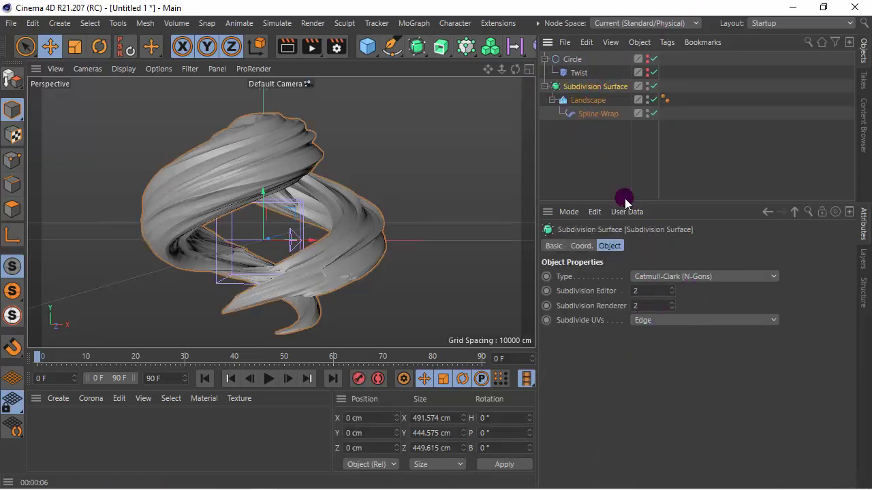
{"action": "left_click", "coordinate": [590, 100]}
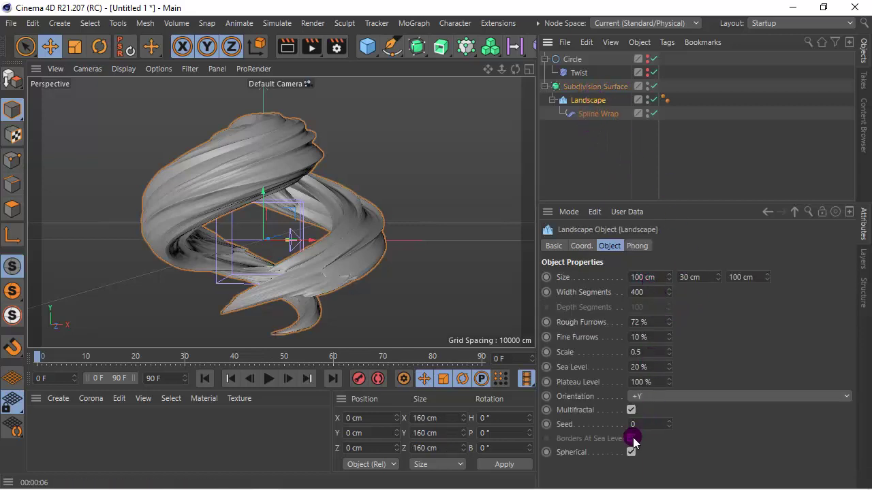
{"action": "left_click", "coordinate": [594, 114]}
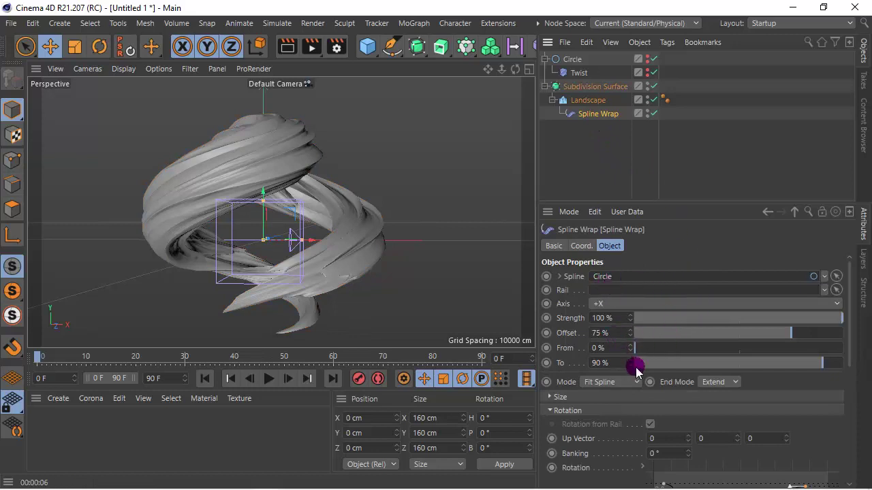
{"action": "left_click_drag", "start_coordinate": [849, 345], "coordinate": [867, 414]}
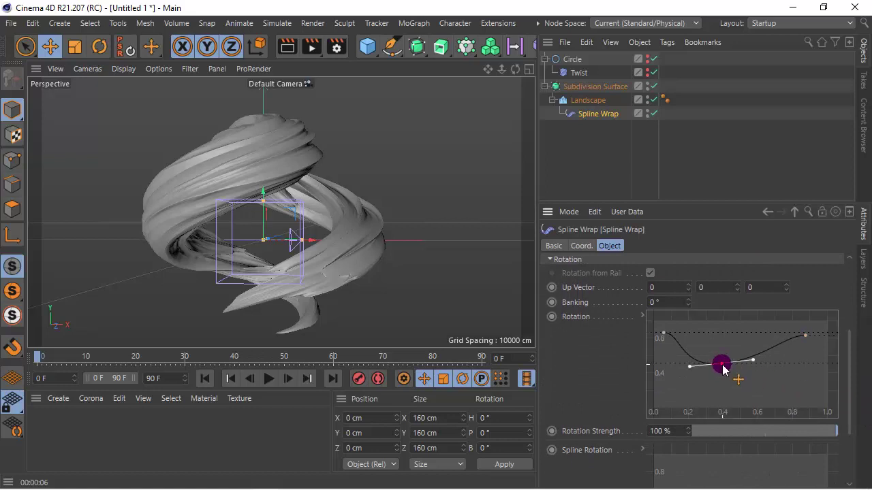
Add and raise a Rotation curve point, delete it, then undo back to the U-shaped dip.
{"action": "left_click_drag", "start_coordinate": [724, 369], "coordinate": [726, 363], "text": "ctrl"}
{"action": "left_click_drag", "start_coordinate": [722, 367], "coordinate": [720, 354]}
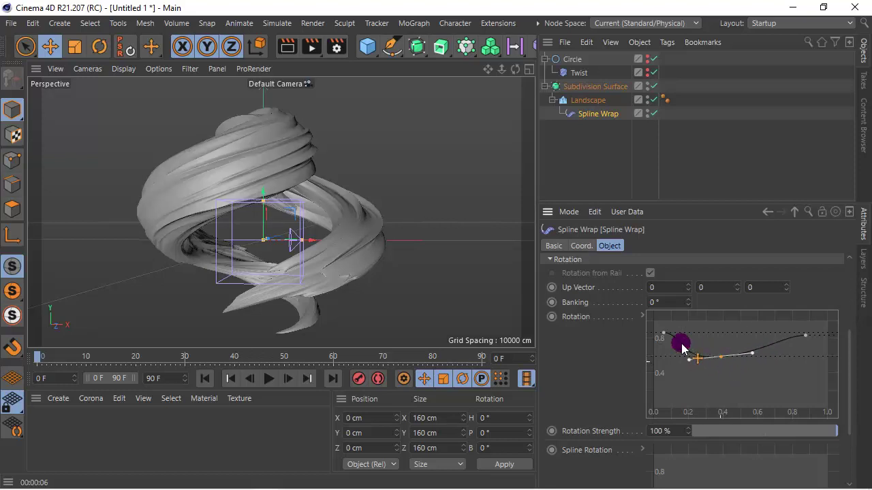
{"action": "key", "text": "Delete"}
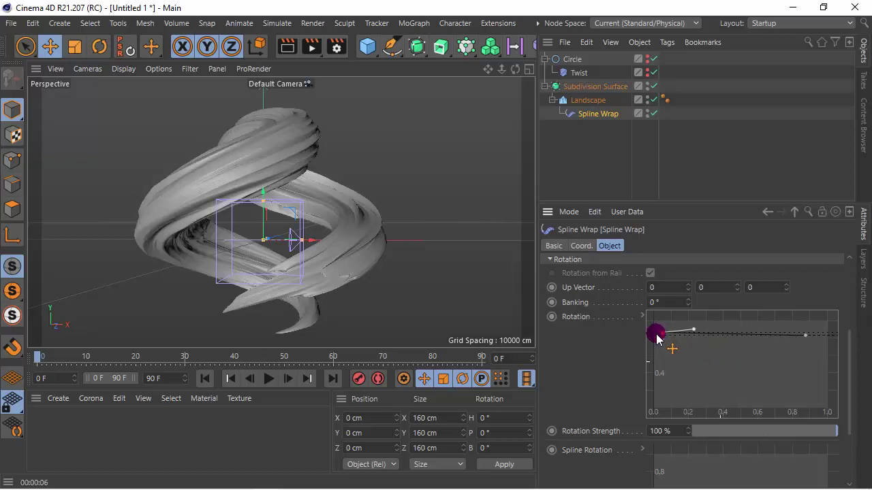
{"action": "left_click", "coordinate": [60, 23]}
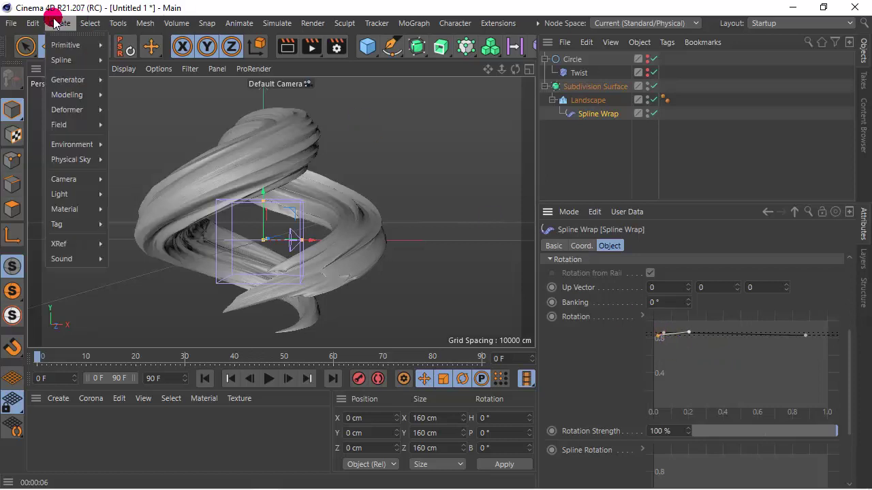
{"action": "left_click", "coordinate": [47, 42]}
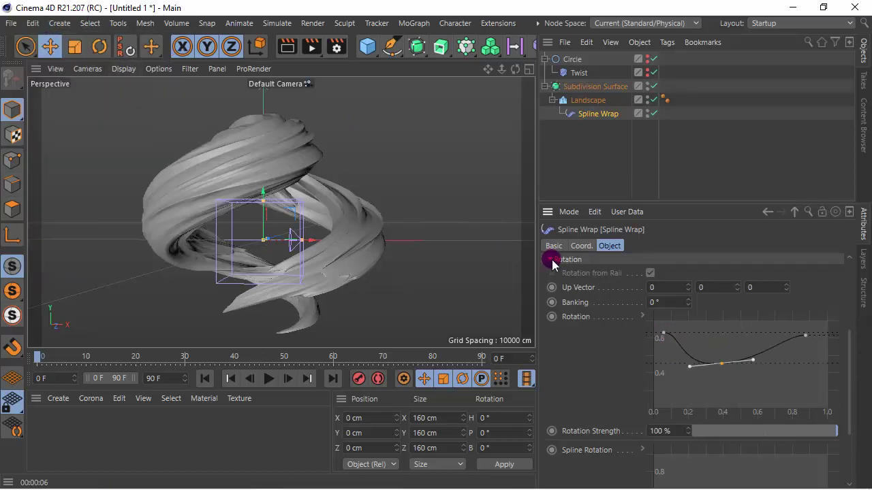
{"action": "left_click", "coordinate": [651, 143]}
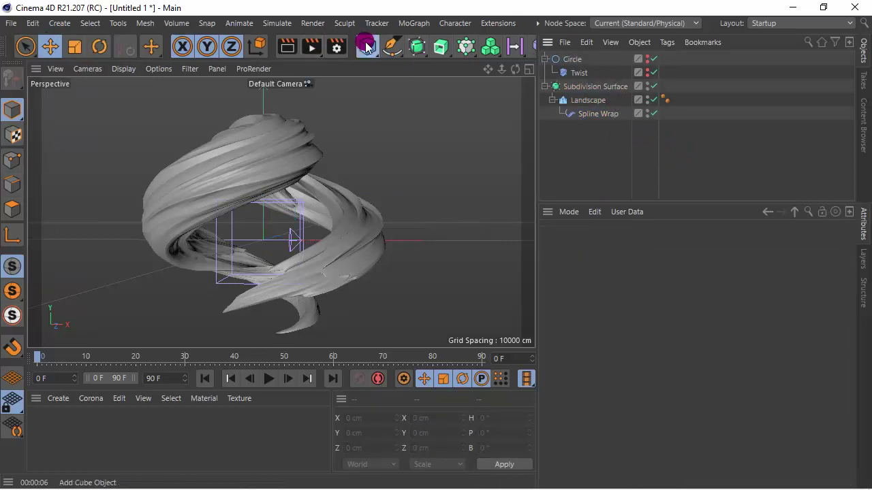
Add a Null and Ctrl-drag copies to create Null.1 and Null.2.
{"action": "left_click_drag", "start_coordinate": [367, 45], "coordinate": [406, 80]}
{"action": "left_click", "coordinate": [402, 65]}
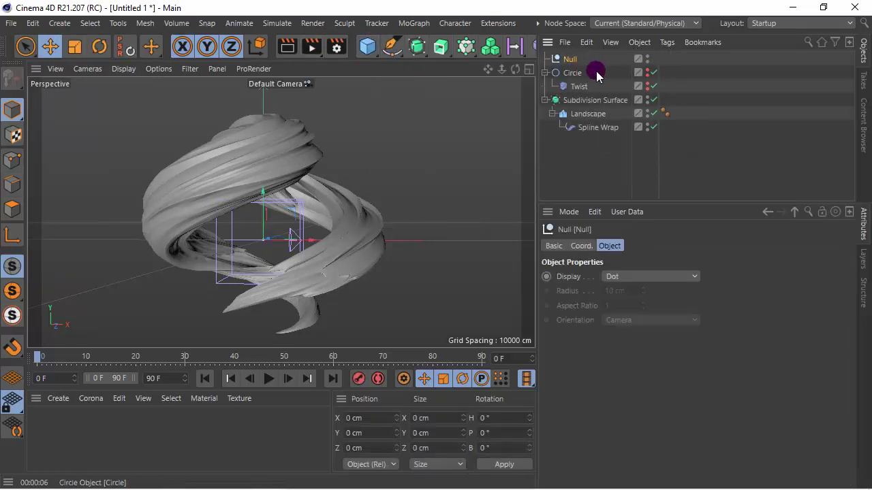
{"action": "left_click_drag", "start_coordinate": [571, 58], "coordinate": [574, 74], "text": "ctrl"}
{"action": "left_click", "coordinate": [570, 59]}
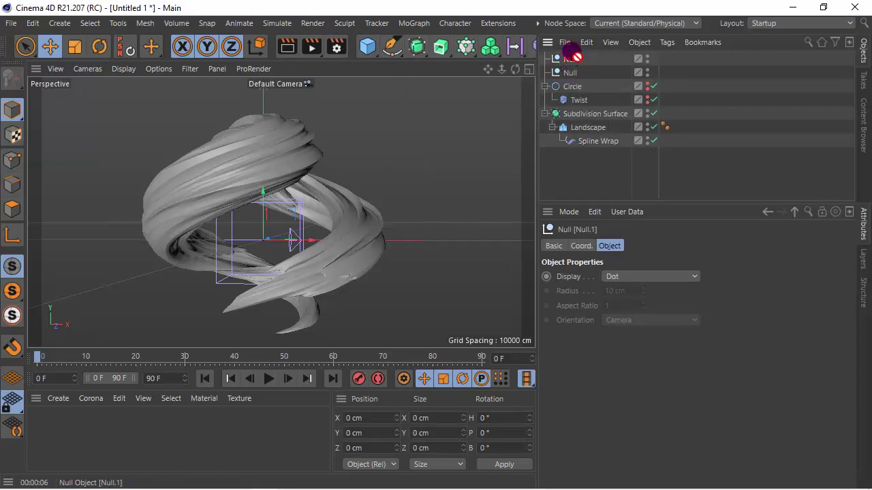
{"action": "mouse_move", "coordinate": [578, 58]}
{"action": "left_mouse_down", "text": "ctrl"}
{"action": "mouse_move", "coordinate": [579, 83]}
{"action": "mouse_move", "coordinate": [576, 59]}
{"action": "left_mouse_up", "text": "ctrl"}
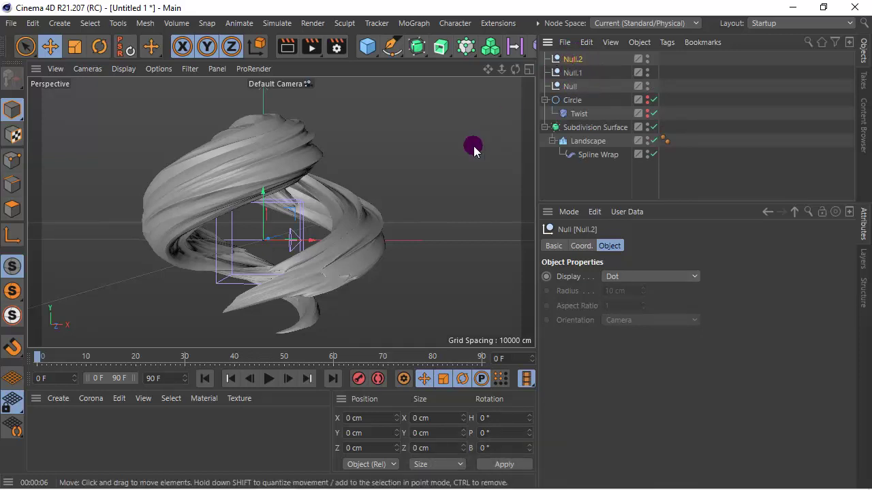
{"action": "left_click", "coordinate": [605, 195]}
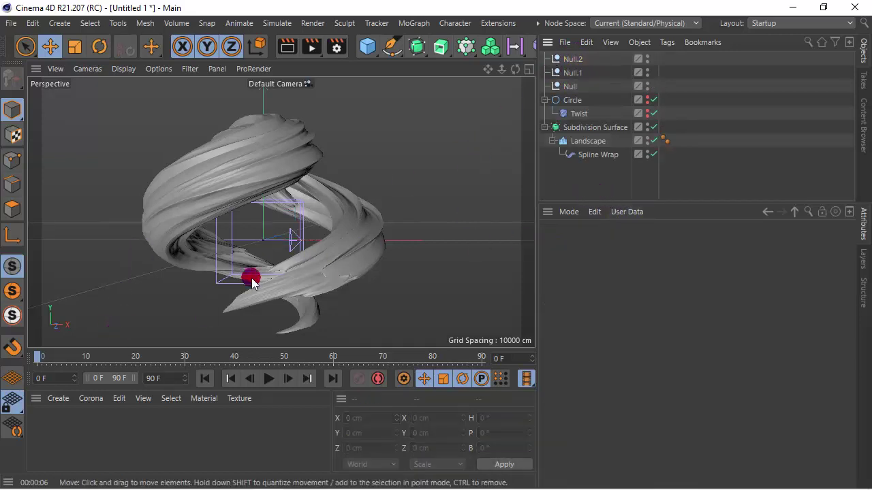
{"action": "left_click", "coordinate": [59, 400]}
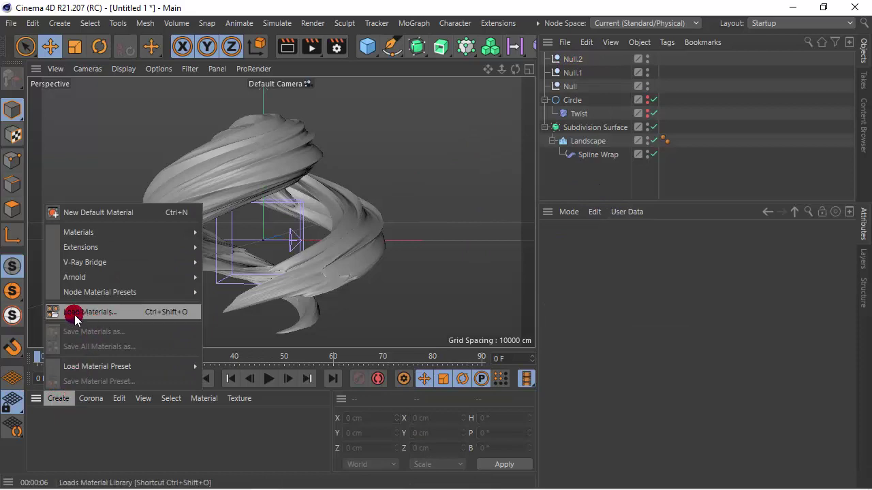
Load the saved materials, apply pink-and-white Material AB to the Landscape, and render a preview.
{"action": "left_click", "coordinate": [138, 312]}
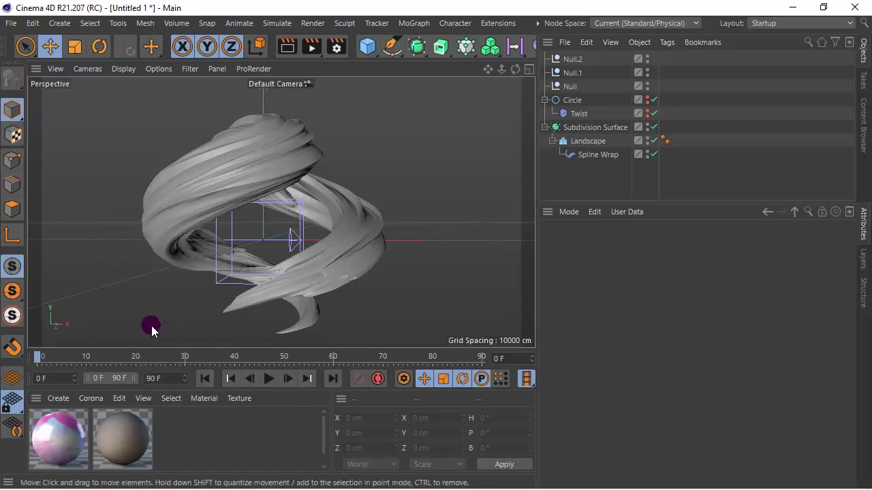
{"action": "mouse_move", "coordinate": [68, 412]}
{"action": "left_mouse_down"}
{"action": "mouse_move", "coordinate": [515, 208]}
{"action": "mouse_move", "coordinate": [590, 141]}
{"action": "left_mouse_up"}
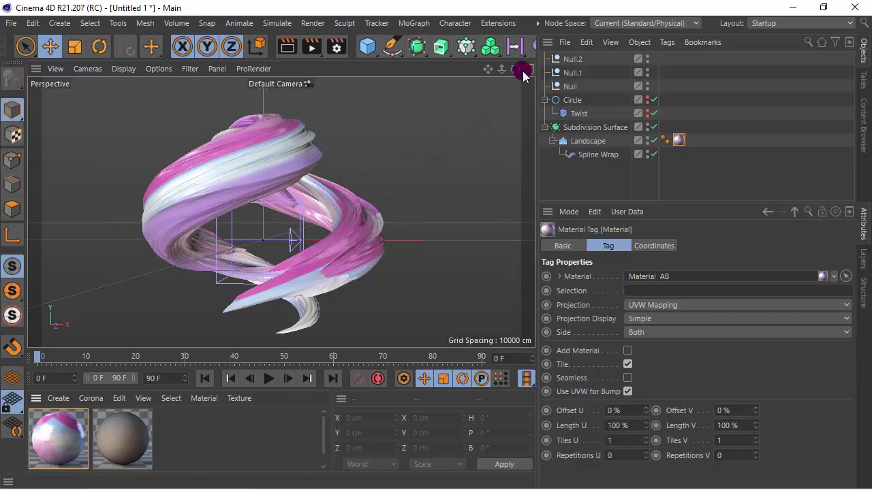
{"action": "left_click_drag", "start_coordinate": [515, 69], "coordinate": [490, 75]}
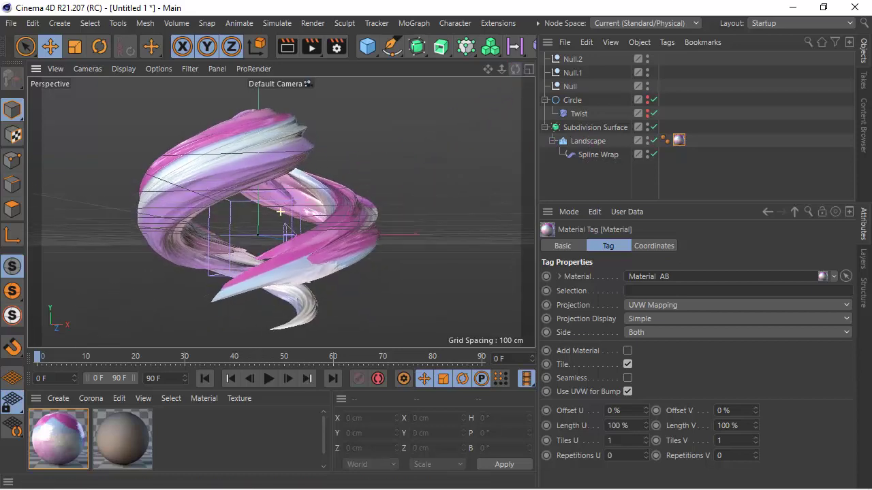
{"action": "left_click", "coordinate": [287, 46]}
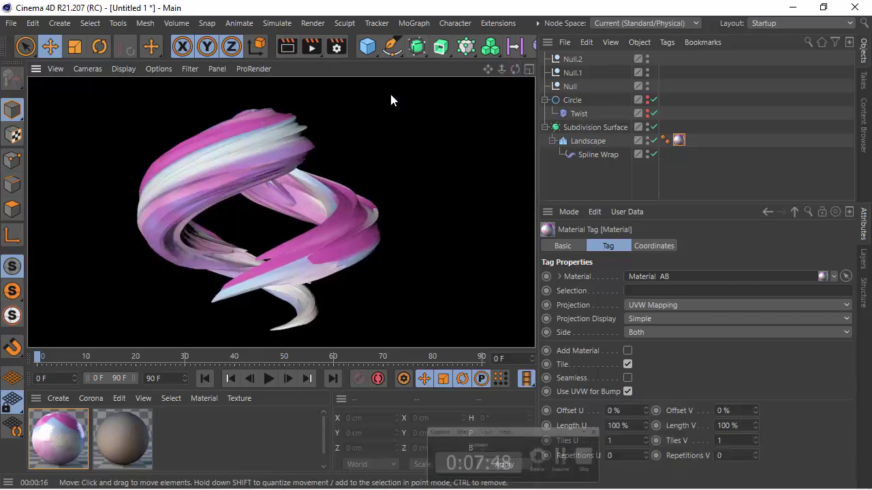
{"action": "left_click", "coordinate": [577, 180]}
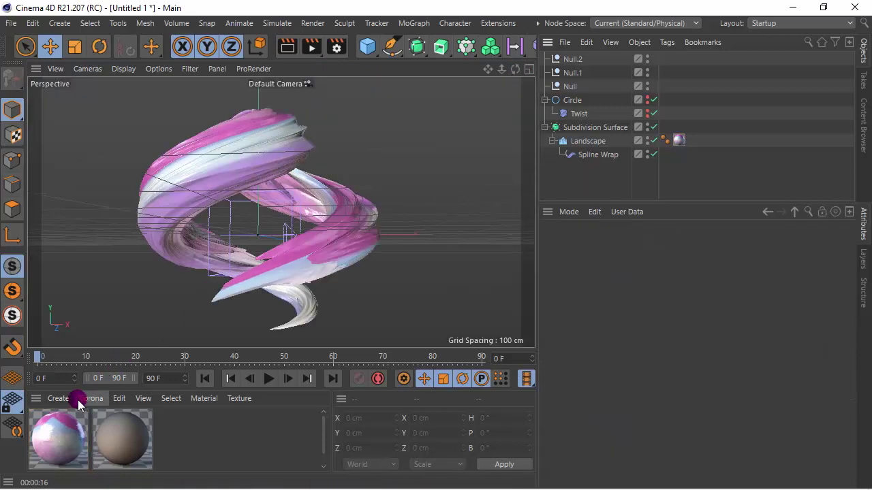
Create a new material Mat with Color and Reflectance off and Luminance on.
{"action": "left_click", "coordinate": [58, 399]}
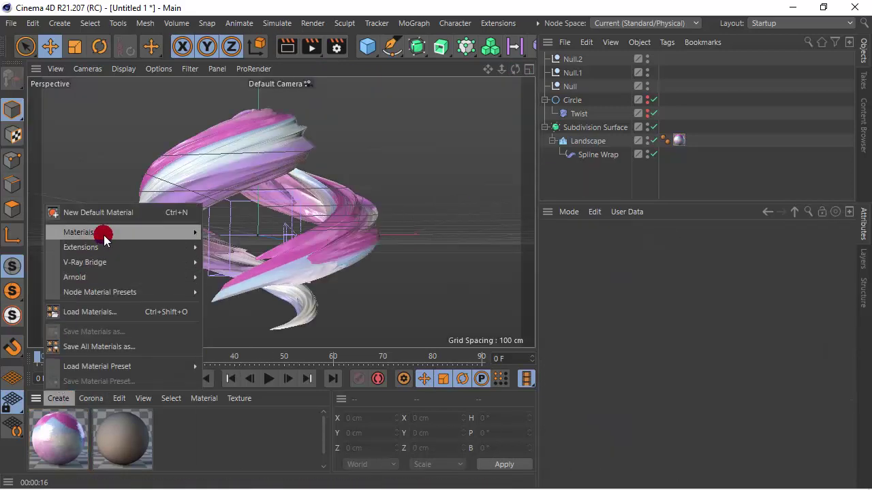
{"action": "mouse_move", "coordinate": [79, 233]}
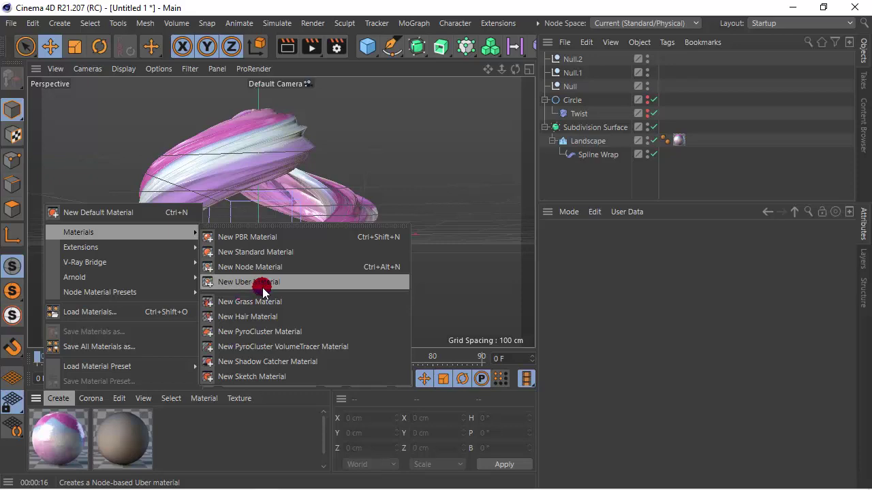
{"action": "left_click", "coordinate": [271, 252]}
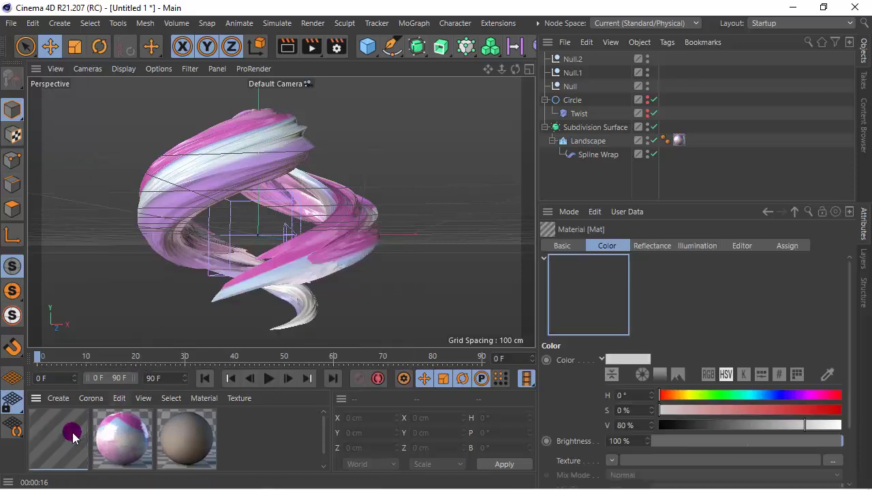
{"action": "double_click", "coordinate": [73, 437]}
{"action": "left_click", "coordinate": [272, 164]}
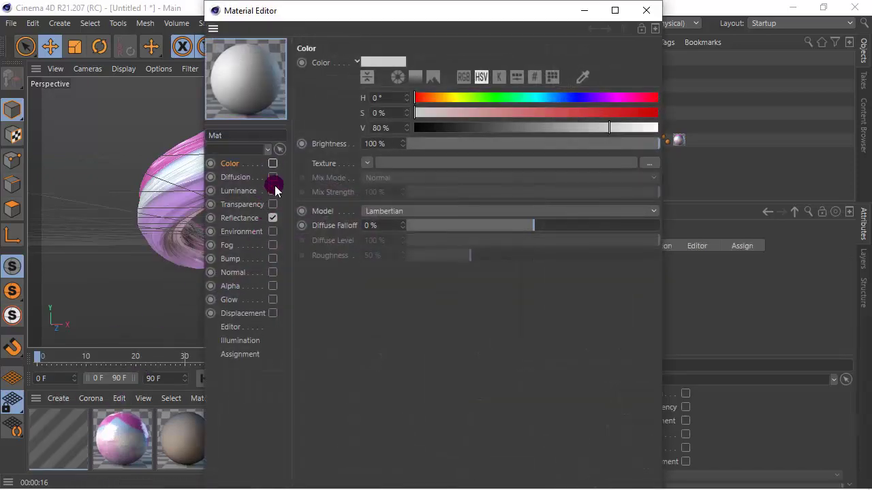
{"action": "left_click", "coordinate": [272, 218]}
{"action": "left_click", "coordinate": [255, 190]}
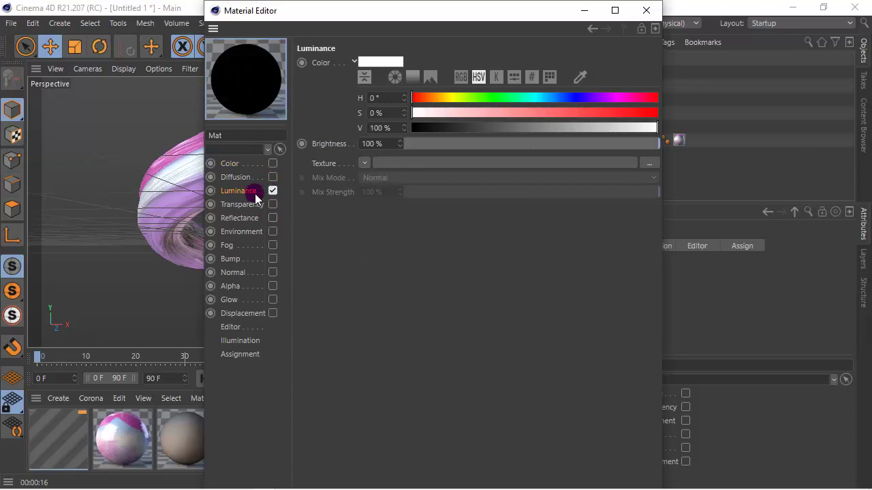
Load potsdamer_platz_4k.hdr as the Luminance texture inside a Filter shader at -100% Saturation.
{"action": "left_click", "coordinate": [649, 168]}
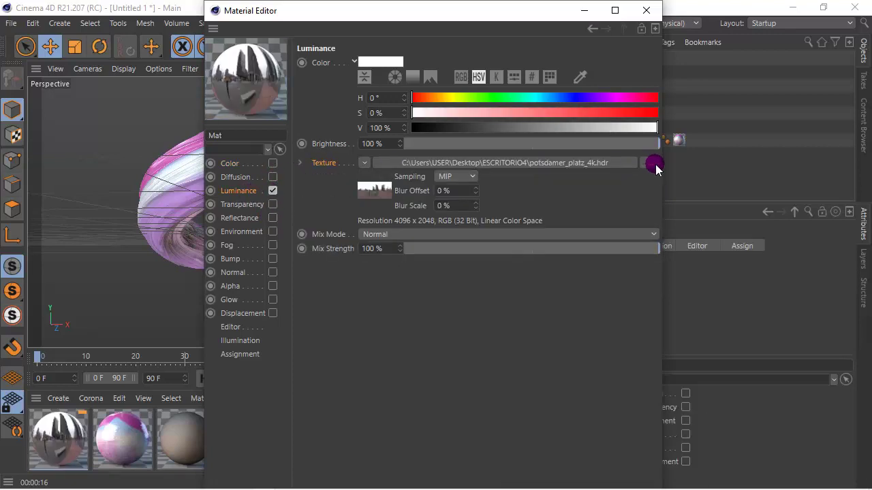
{"action": "left_click", "coordinate": [382, 173]}
{"action": "left_click_drag", "start_coordinate": [367, 163], "coordinate": [386, 329]}
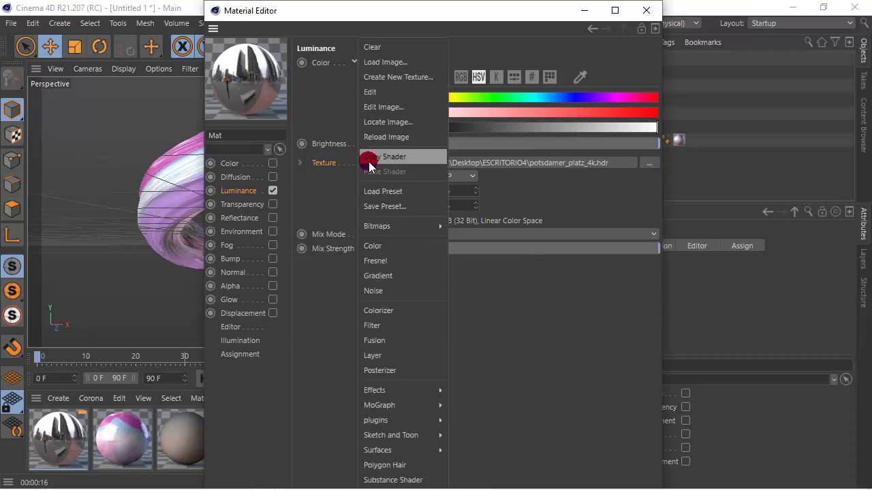
{"action": "left_click", "coordinate": [400, 329]}
{"action": "left_click", "coordinate": [512, 162]}
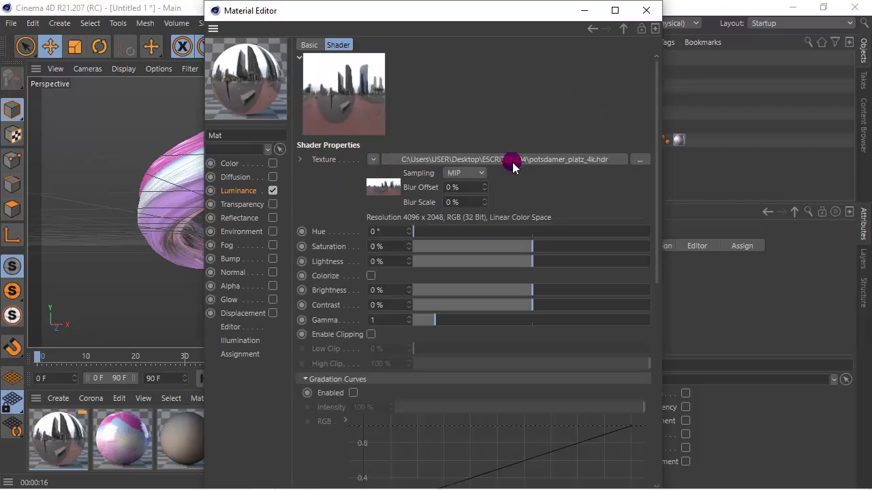
{"action": "left_click_drag", "start_coordinate": [471, 247], "coordinate": [388, 247]}
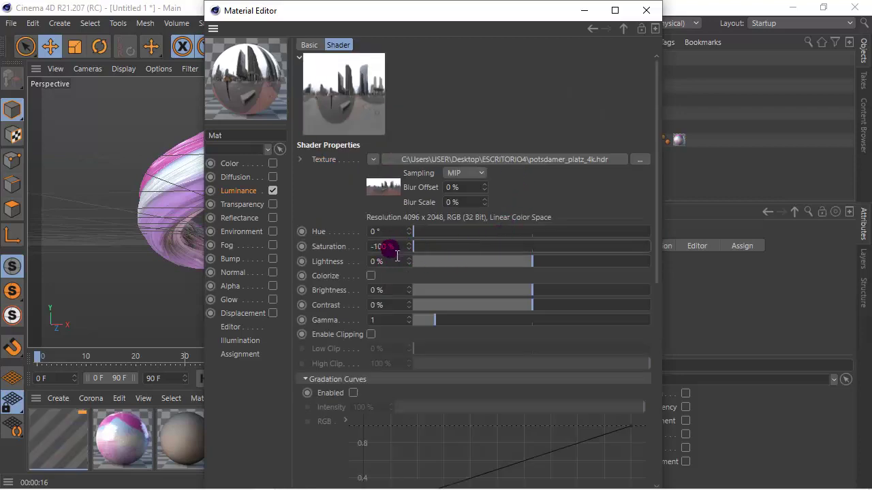
{"action": "left_click", "coordinate": [645, 12]}
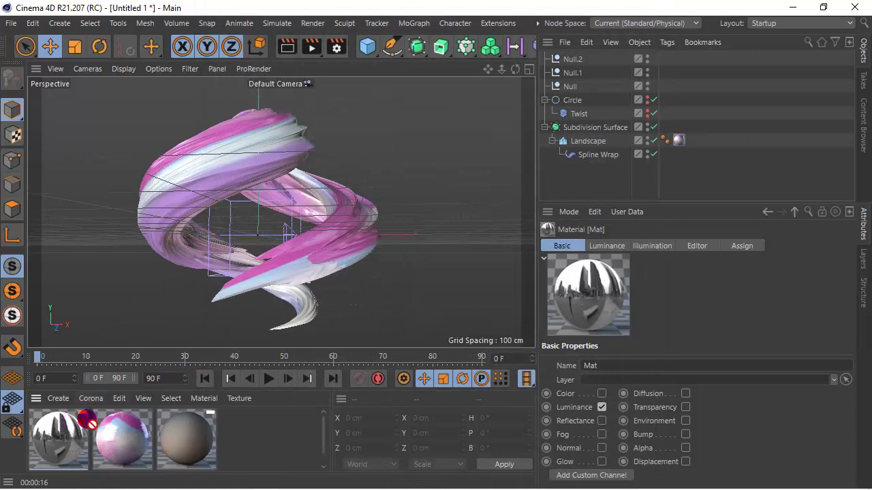
Add a Sky object and apply the Mat material to it.
{"action": "mouse_move", "coordinate": [88, 420]}
{"action": "left_mouse_down"}
{"action": "mouse_move", "coordinate": [536, 130]}
{"action": "mouse_move", "coordinate": [584, 128]}
{"action": "left_mouse_up"}
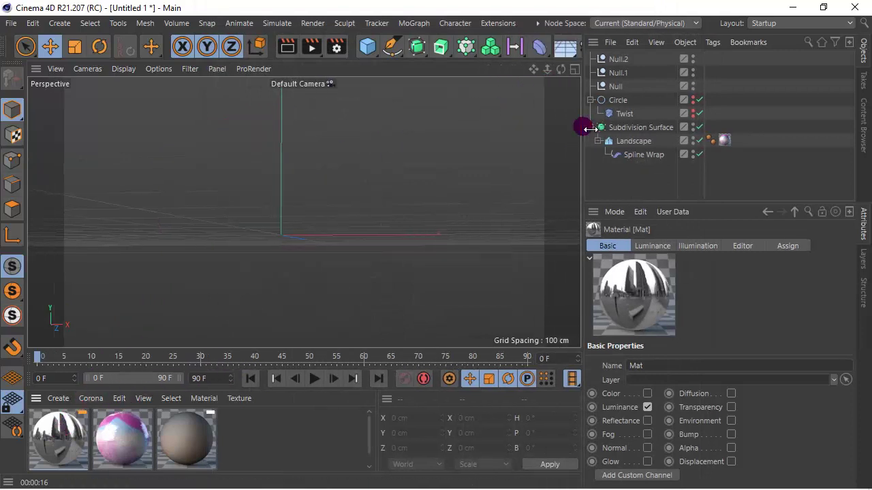
{"action": "left_click", "coordinate": [566, 49]}
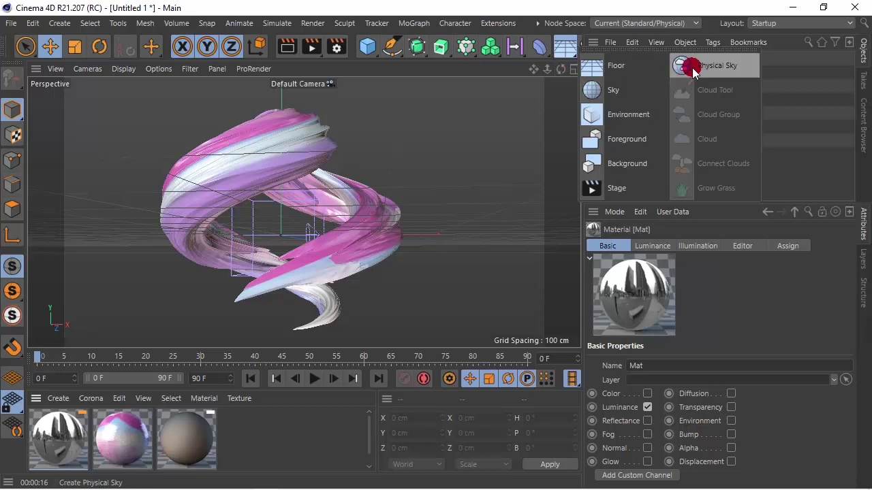
{"action": "left_click", "coordinate": [609, 93]}
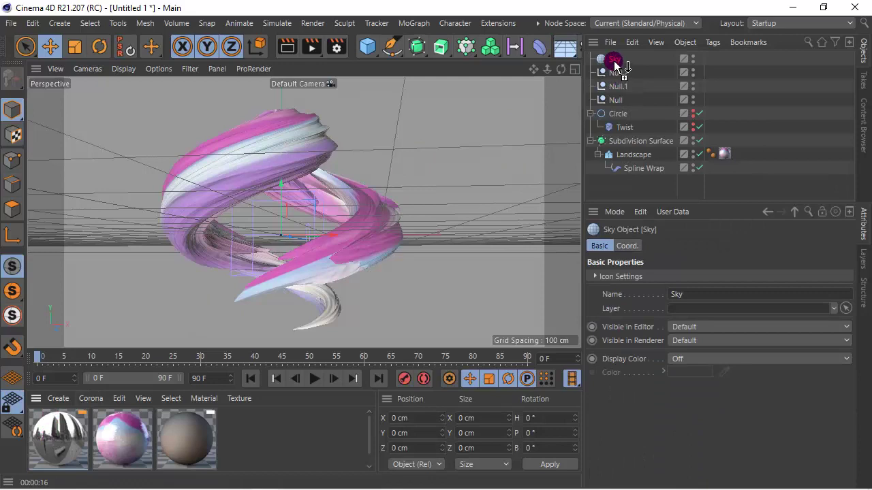
{"action": "left_click_drag", "start_coordinate": [627, 83], "coordinate": [609, 59]}
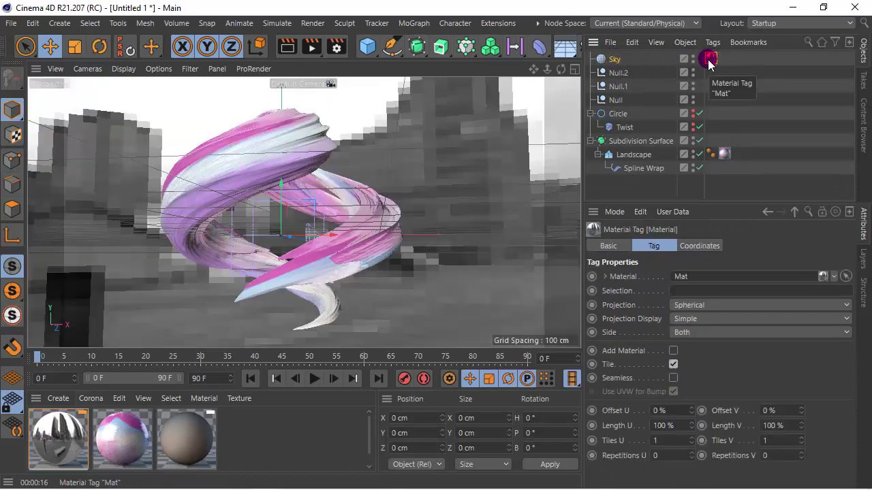
Give the Sky a Compositing tag with Seen by Camera off and set Mat's projection to Cubic.
{"action": "right_click", "coordinate": [619, 59]}
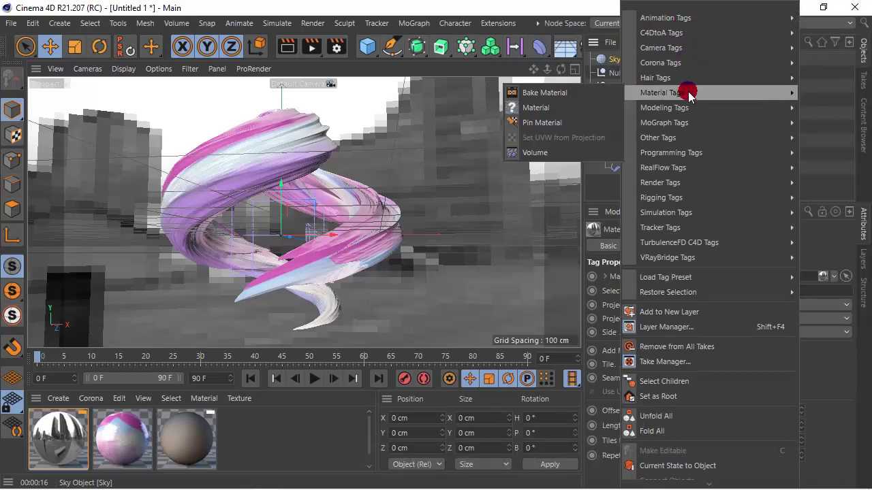
{"action": "mouse_move", "coordinate": [659, 182]}
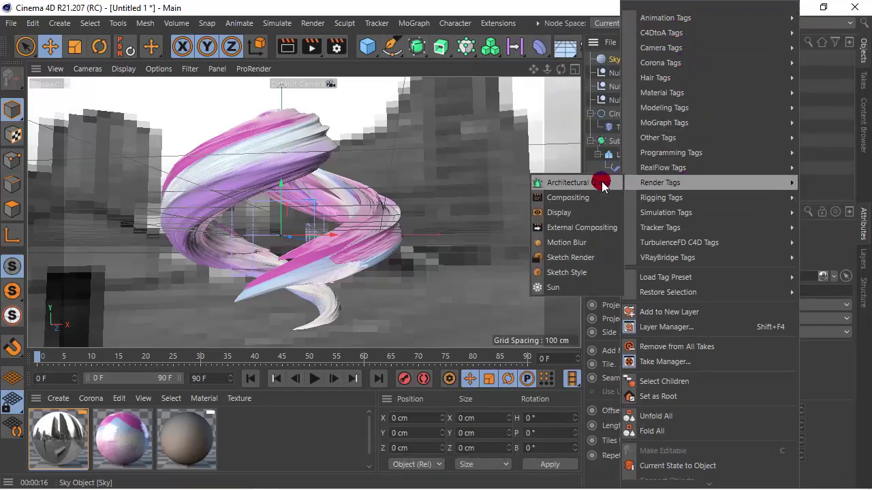
{"action": "left_click", "coordinate": [567, 197]}
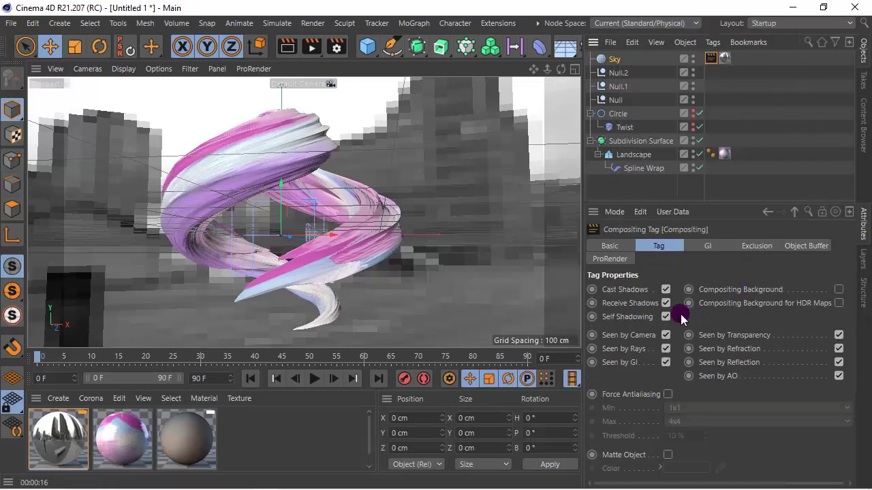
{"action": "left_click", "coordinate": [666, 335]}
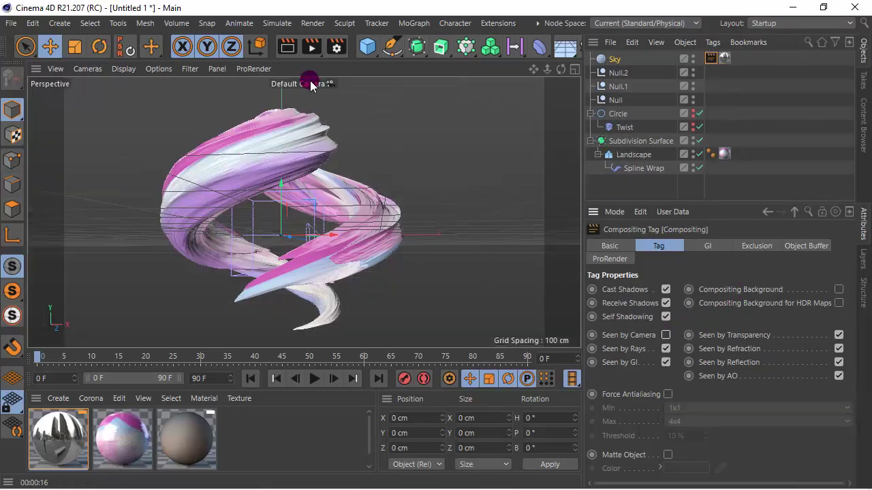
{"action": "left_click_drag", "start_coordinate": [548, 74], "coordinate": [552, 73]}
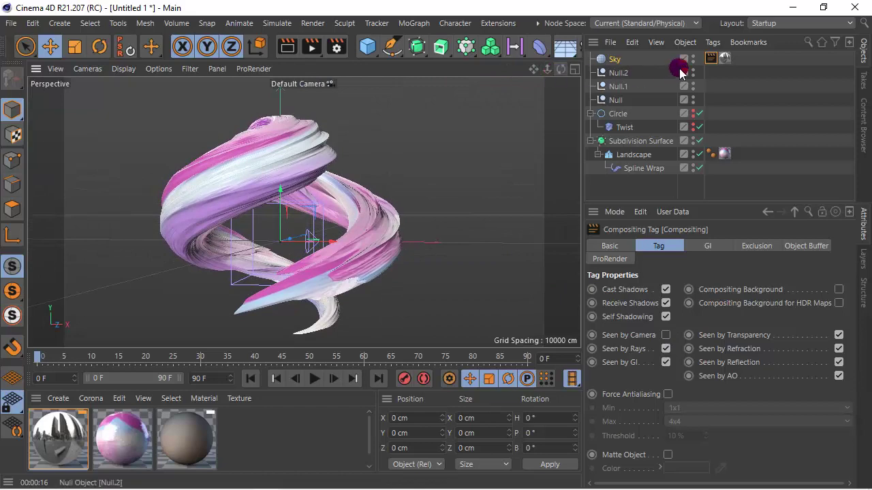
{"action": "left_click", "coordinate": [726, 59]}
{"action": "left_click", "coordinate": [706, 306]}
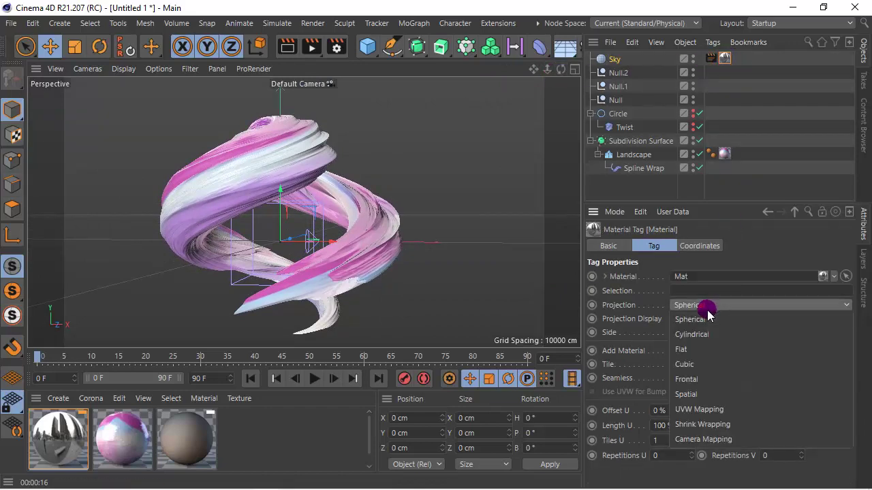
{"action": "left_click", "coordinate": [697, 366]}
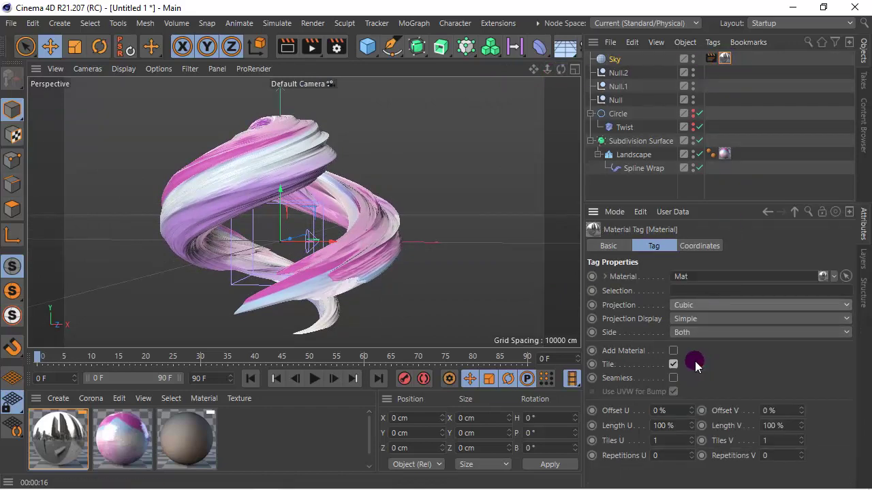
Render a preview, add a Background object with the grey background material, and orbit the swirl.
{"action": "left_click", "coordinate": [286, 46]}
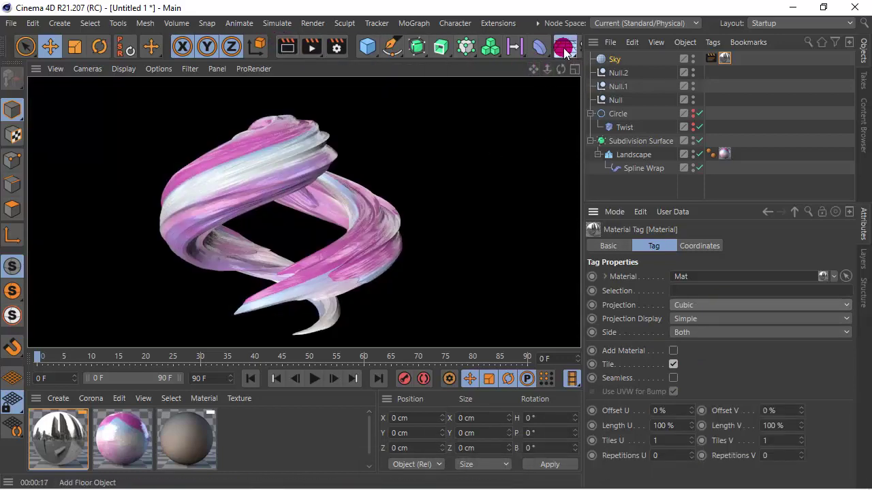
{"action": "left_click_drag", "start_coordinate": [564, 53], "coordinate": [647, 170]}
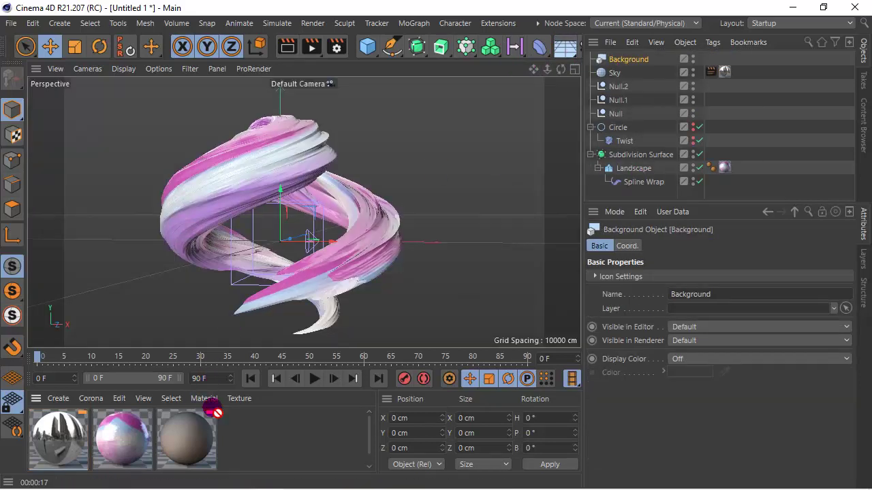
{"action": "left_click_drag", "start_coordinate": [208, 412], "coordinate": [616, 63]}
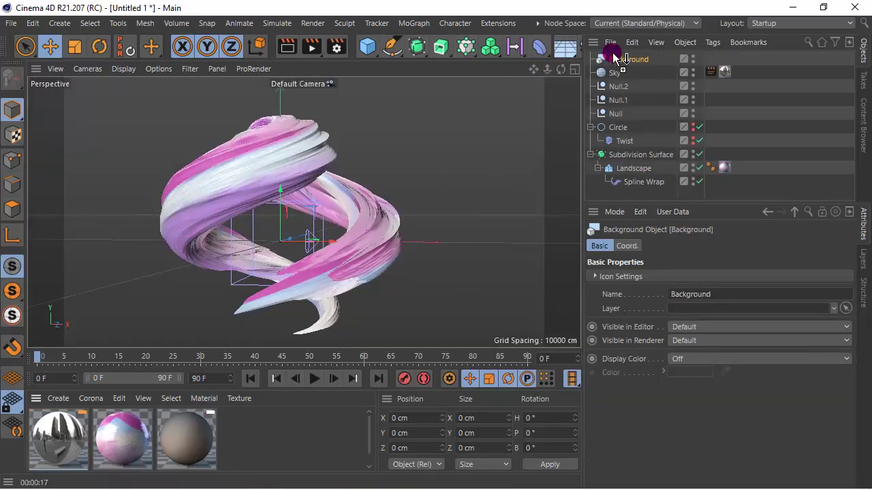
{"action": "mouse_move", "coordinate": [582, 129]}
{"action": "left_mouse_down"}
{"action": "mouse_move", "coordinate": [502, 133]}
{"action": "mouse_move", "coordinate": [512, 132]}
{"action": "left_mouse_up"}
{"action": "mouse_move", "coordinate": [489, 68]}
{"action": "left_mouse_down"}
{"action": "mouse_move", "coordinate": [268, 212]}
{"action": "mouse_move", "coordinate": [302, 248]}
{"action": "left_mouse_up"}
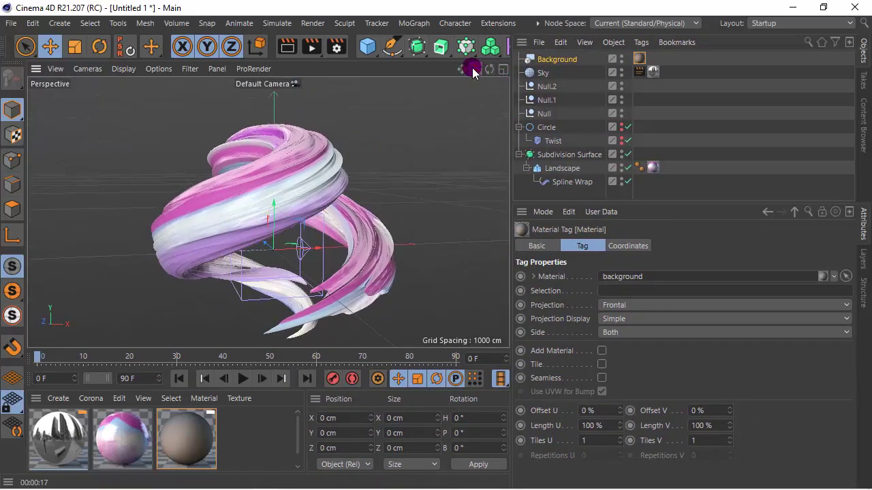
{"action": "mouse_move", "coordinate": [474, 72]}
{"action": "left_mouse_down"}
{"action": "mouse_move", "coordinate": [485, 77]}
{"action": "mouse_move", "coordinate": [327, 72]}
{"action": "left_mouse_up"}
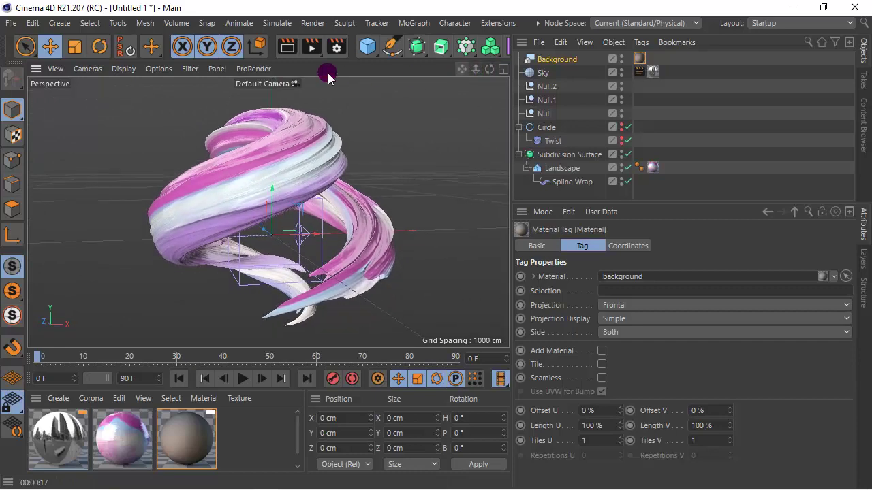
Rename Null to SCENE and Null.1 to LIGHT, and delete the spare Null.2.
{"action": "left_click", "coordinate": [287, 46]}
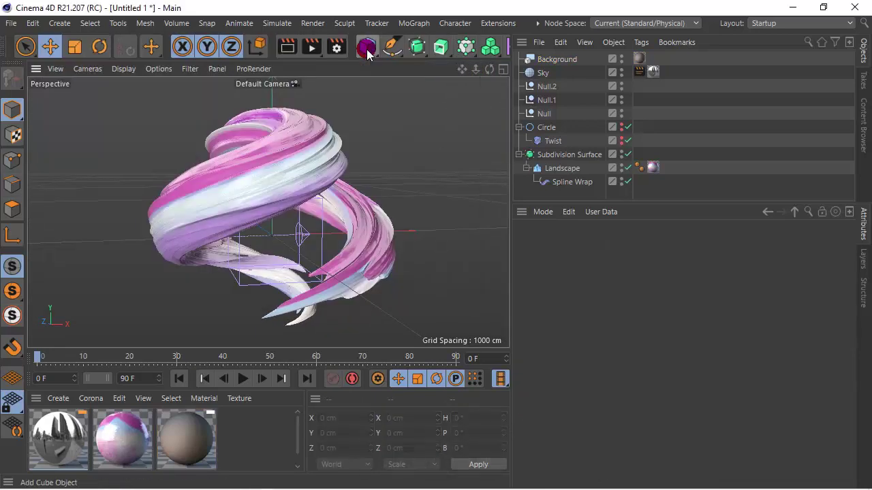
{"action": "double_click", "coordinate": [545, 114]}
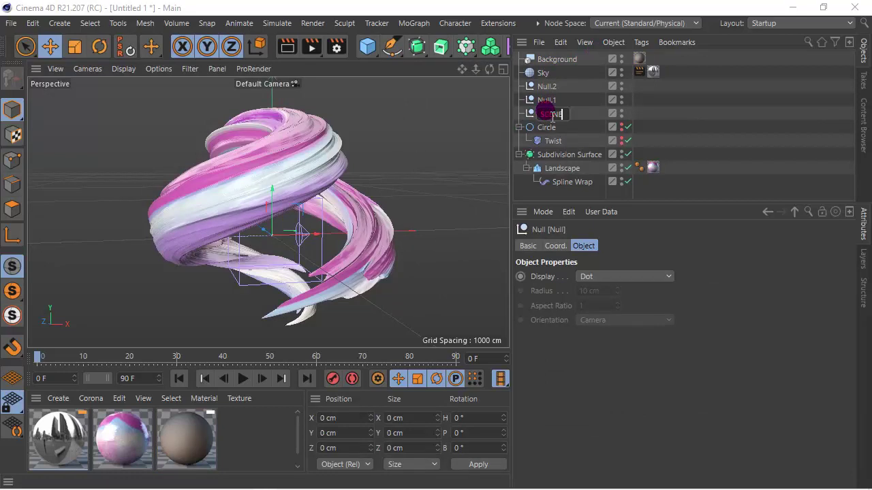
{"action": "key", "text": "Return"}
{"action": "double_click", "coordinate": [549, 100]}
{"action": "type", "text": "LIGHT"}
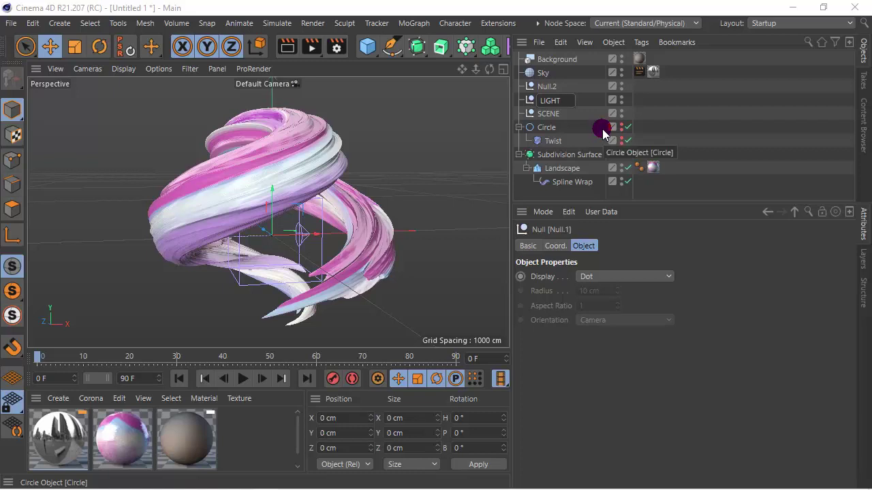
{"action": "left_click", "coordinate": [689, 135]}
{"action": "left_click", "coordinate": [549, 86]}
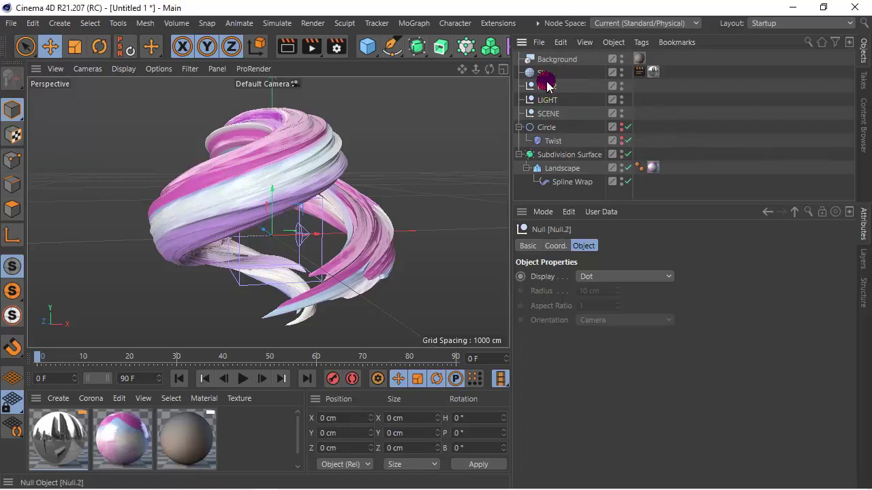
{"action": "key", "text": "Delete"}
Group Circle, Subdivision Surface and their children inside the SCENE null.
{"action": "left_click", "coordinate": [548, 99]}
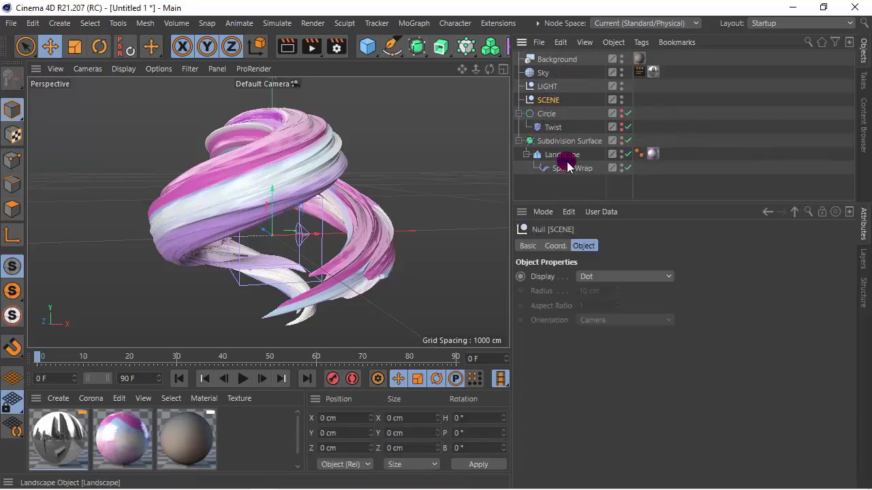
{"action": "mouse_move", "coordinate": [570, 176]}
{"action": "left_mouse_down"}
{"action": "mouse_move", "coordinate": [539, 119]}
{"action": "mouse_move", "coordinate": [549, 99]}
{"action": "left_mouse_up"}
{"action": "left_click", "coordinate": [520, 101]}
{"action": "left_click", "coordinate": [520, 100]}
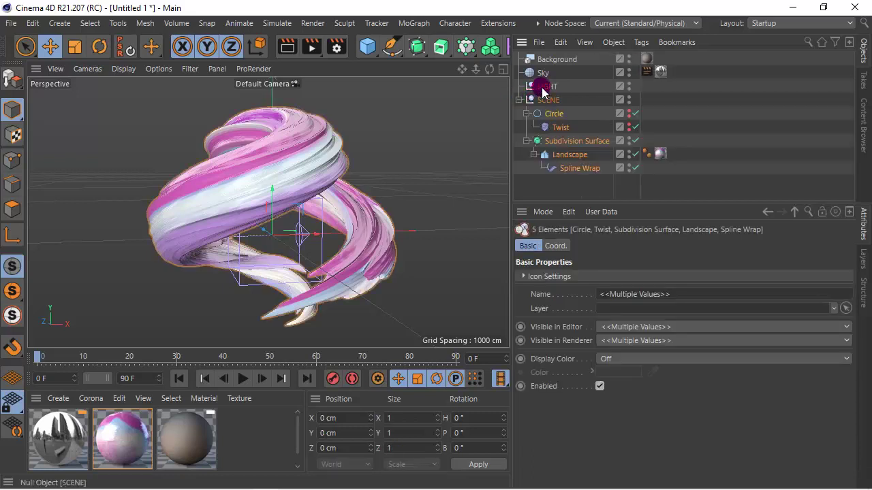
{"action": "left_click", "coordinate": [545, 87]}
{"action": "left_click", "coordinate": [520, 100]}
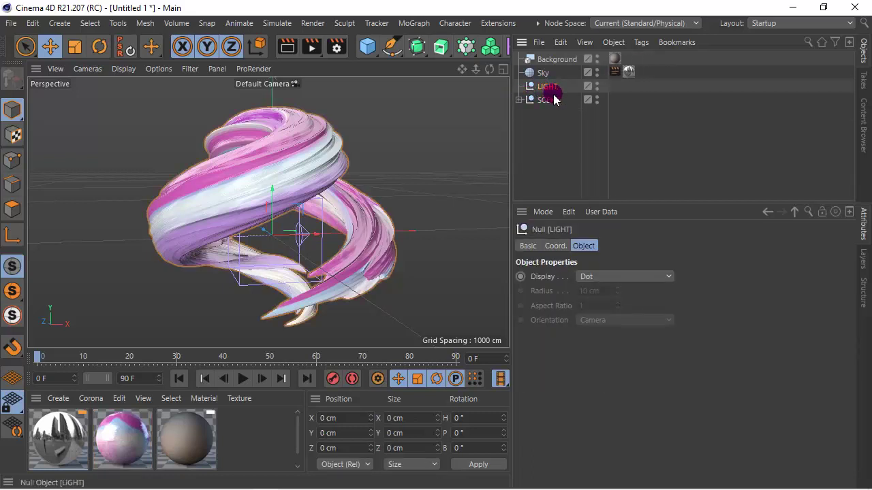
{"action": "left_click_drag", "start_coordinate": [511, 122], "coordinate": [641, 123]}
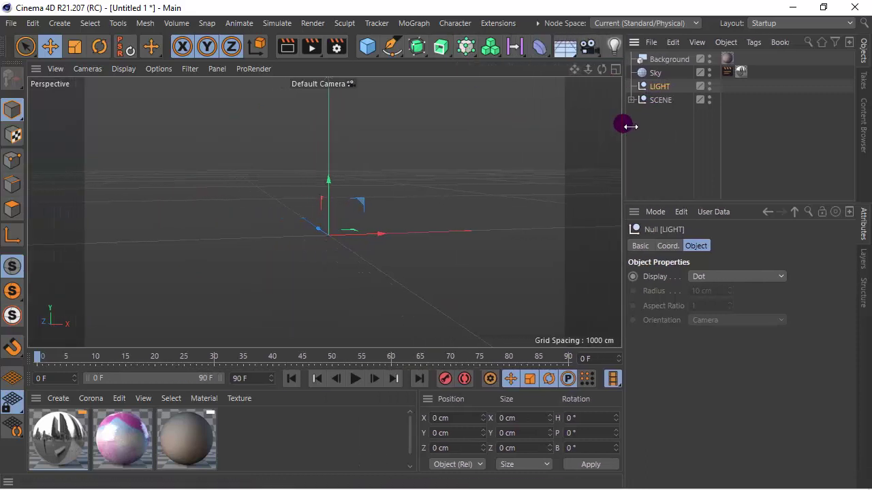
Switch to the four-view layout with Top active and add a targeted spot light.
{"action": "left_click", "coordinate": [615, 46]}
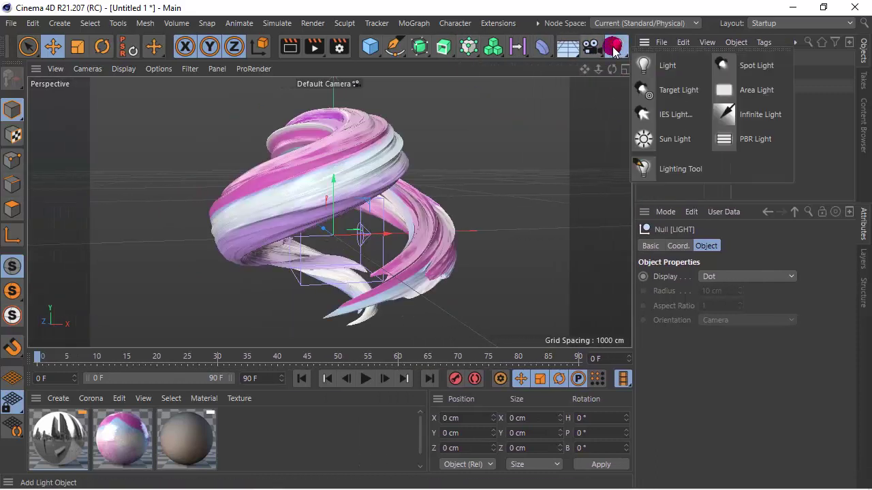
{"action": "left_click", "coordinate": [616, 70]}
{"action": "left_click", "coordinate": [625, 69]}
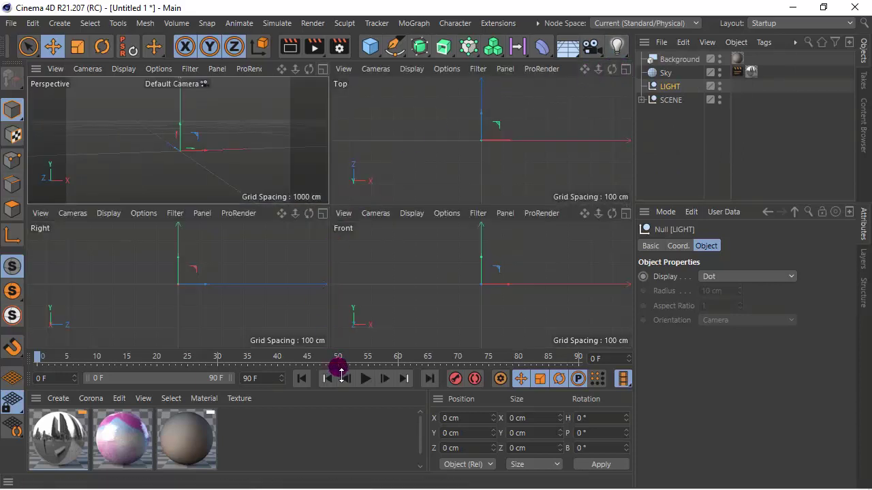
{"action": "left_click", "coordinate": [392, 167]}
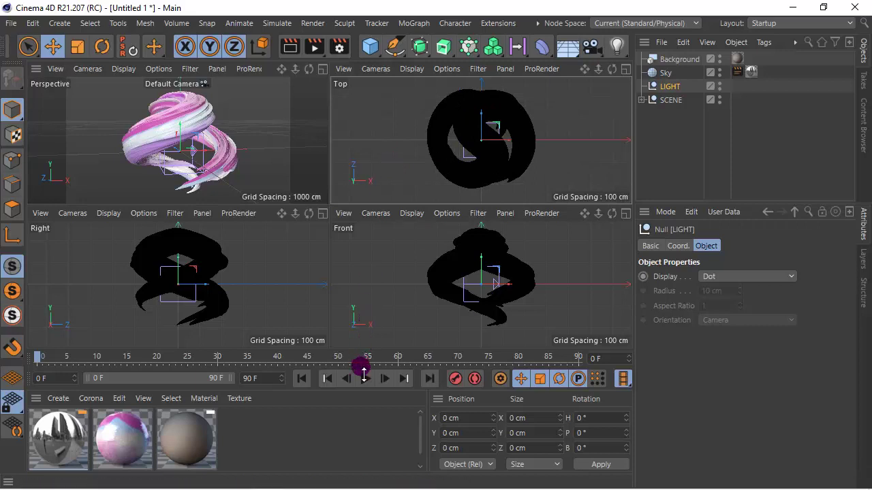
{"action": "left_click", "coordinate": [618, 46]}
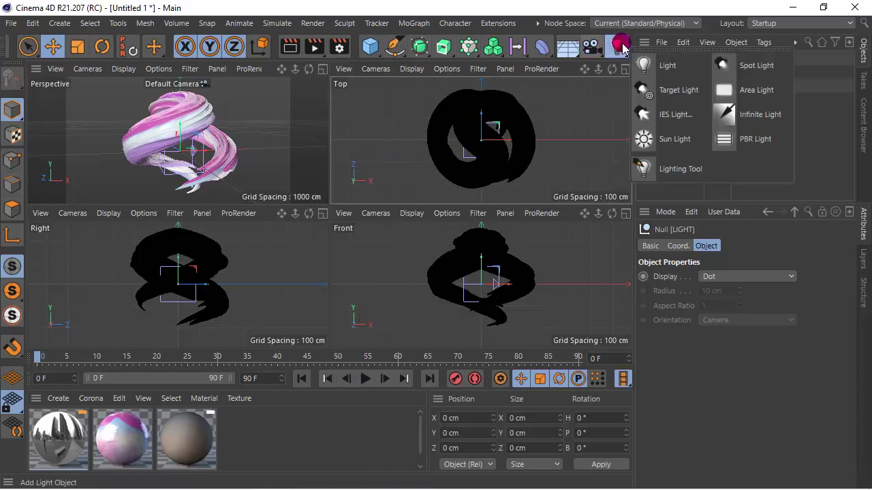
{"action": "mouse_move", "coordinate": [631, 58]}
{"action": "left_mouse_down"}
{"action": "mouse_move", "coordinate": [707, 95]}
{"action": "mouse_move", "coordinate": [684, 94]}
{"action": "left_mouse_up"}
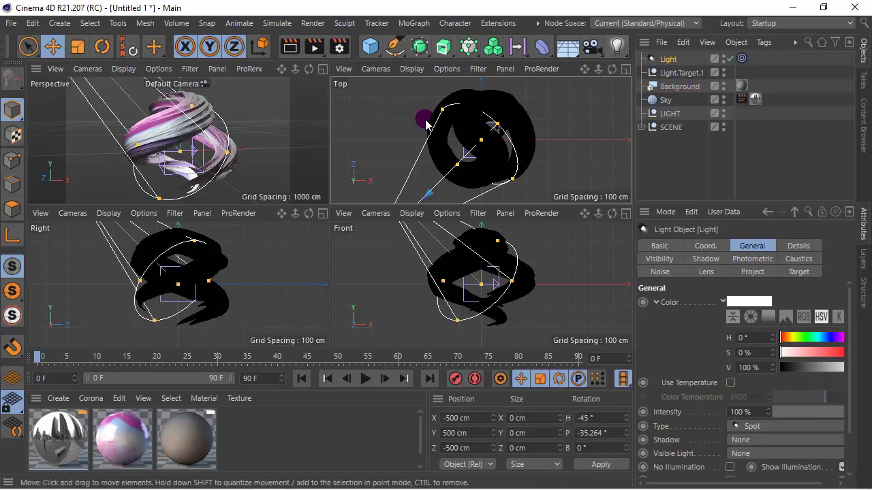
Pull the light out diagonally to about -791/791/-791 cm, aimed at the swirl.
{"action": "scroll", "coordinate": [424, 161], "scroll_direction": "down", "scroll_amount": 2}
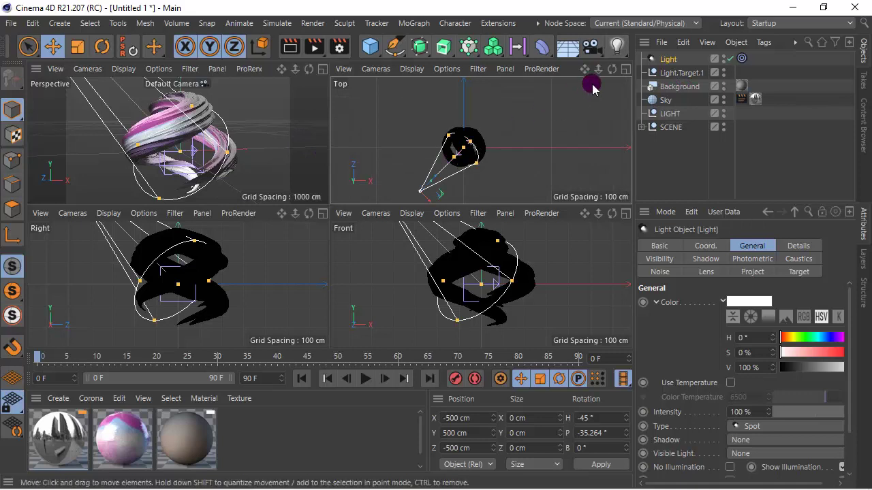
{"action": "mouse_move", "coordinate": [597, 69]}
{"action": "left_mouse_down"}
{"action": "mouse_move", "coordinate": [467, 156]}
{"action": "mouse_move", "coordinate": [418, 176]}
{"action": "left_mouse_up"}
{"action": "scroll", "coordinate": [453, 156], "scroll_direction": "down", "scroll_amount": 1}
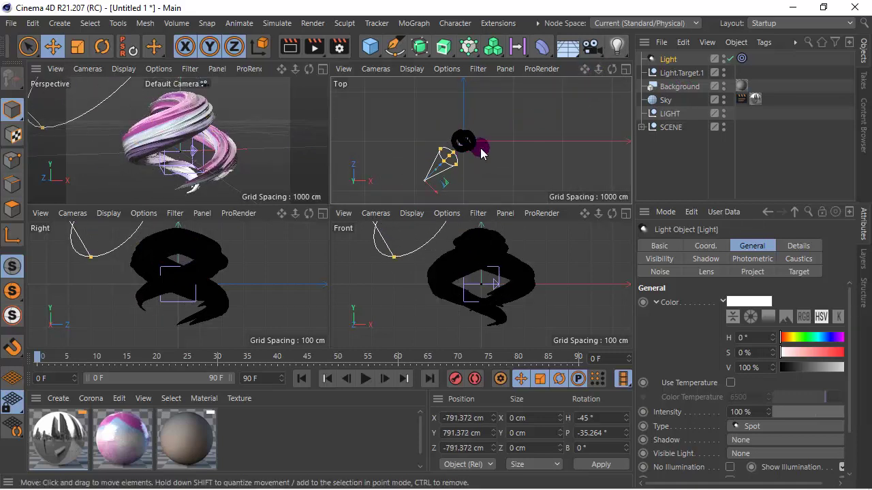
{"action": "left_click_drag", "start_coordinate": [584, 69], "coordinate": [457, 158]}
{"action": "left_click_drag", "start_coordinate": [447, 162], "coordinate": [425, 171]}
{"action": "key", "text": "ctrl+z"}
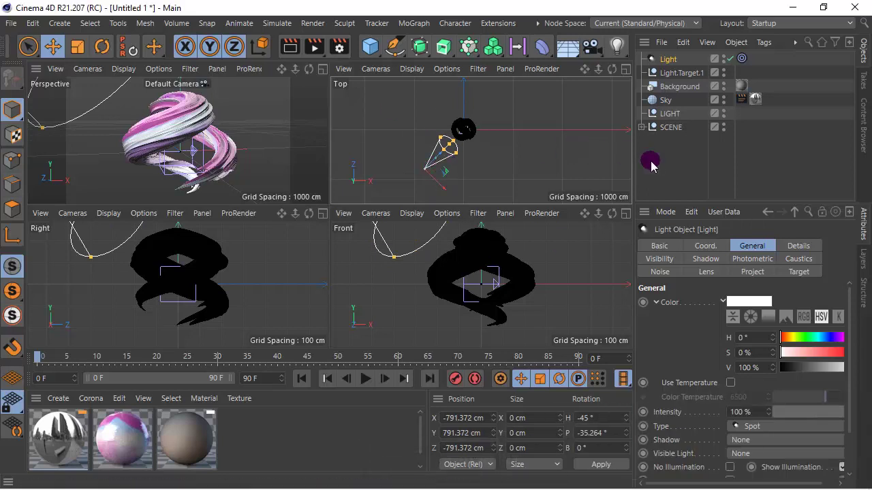
{"action": "left_click_drag", "start_coordinate": [635, 148], "coordinate": [553, 144]}
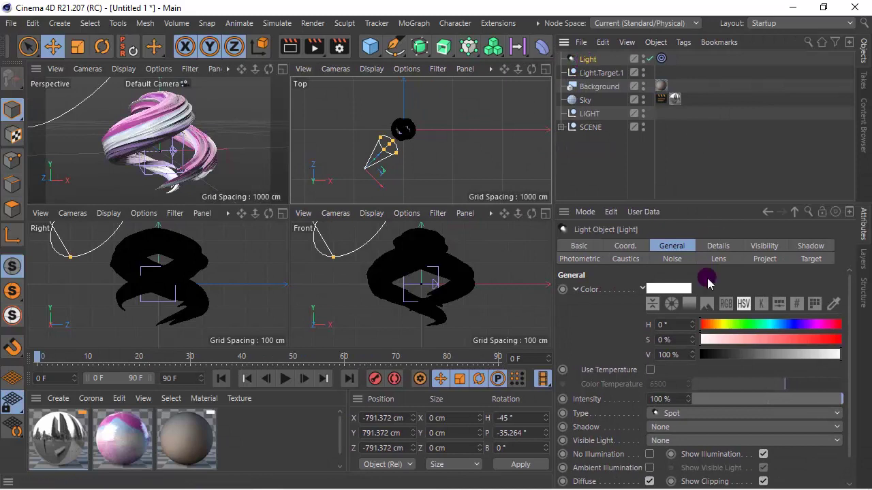
Make the light an Area light and drag its target to aim it at the swirl.
{"action": "left_click", "coordinate": [694, 414]}
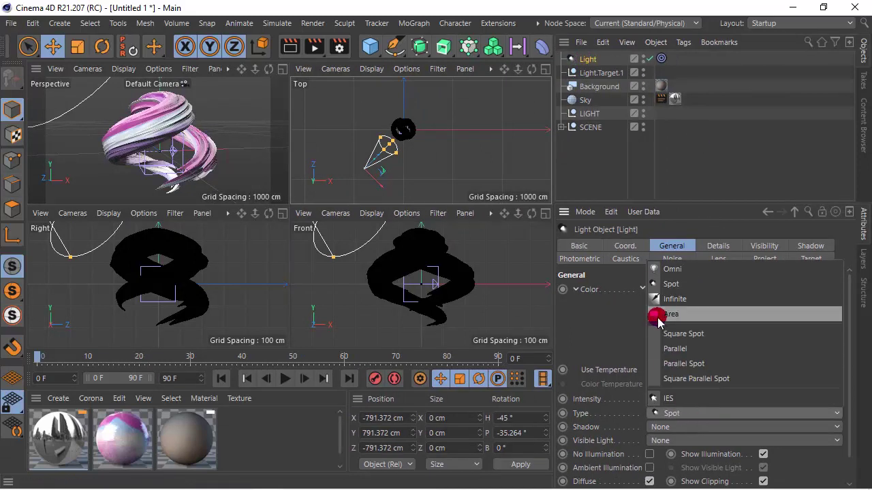
{"action": "left_click", "coordinate": [659, 314]}
{"action": "scroll", "coordinate": [335, 171], "scroll_direction": "up", "scroll_amount": 3}
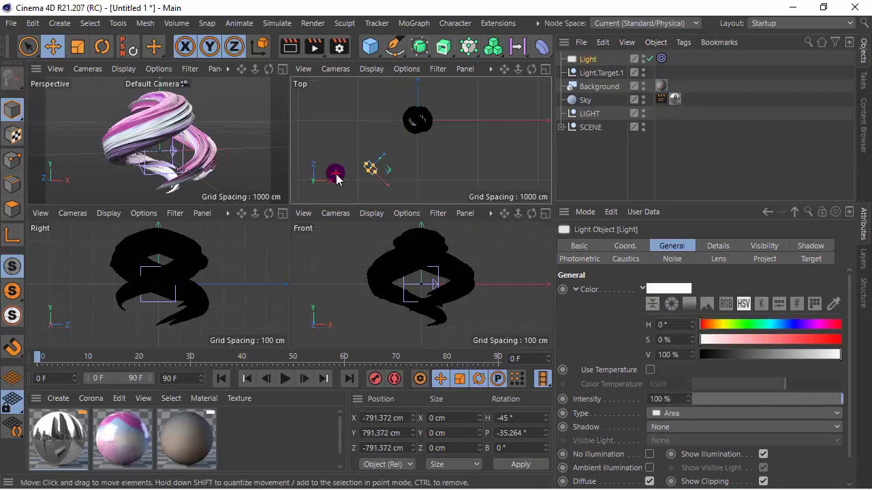
{"action": "scroll", "coordinate": [381, 176], "scroll_direction": "up", "scroll_amount": 2}
{"action": "mouse_move", "coordinate": [382, 176]}
{"action": "left_mouse_down"}
{"action": "mouse_move", "coordinate": [380, 156]}
{"action": "mouse_move", "coordinate": [217, 133]}
{"action": "mouse_move", "coordinate": [206, 145]}
{"action": "left_mouse_up"}
{"action": "mouse_move", "coordinate": [405, 161]}
{"action": "left_mouse_down"}
{"action": "mouse_move", "coordinate": [422, 130]}
{"action": "mouse_move", "coordinate": [397, 143]}
{"action": "mouse_move", "coordinate": [397, 132]}
{"action": "mouse_move", "coordinate": [301, 80]}
{"action": "left_mouse_up"}
After a test render, move the area light left of the swirl and tint it peach (H 35°, S 24%).
{"action": "left_click", "coordinate": [283, 69]}
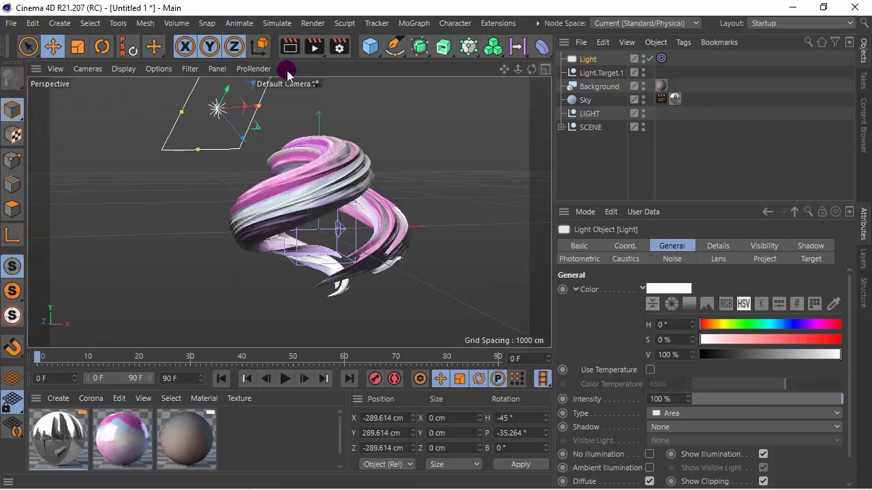
{"action": "left_click", "coordinate": [290, 46]}
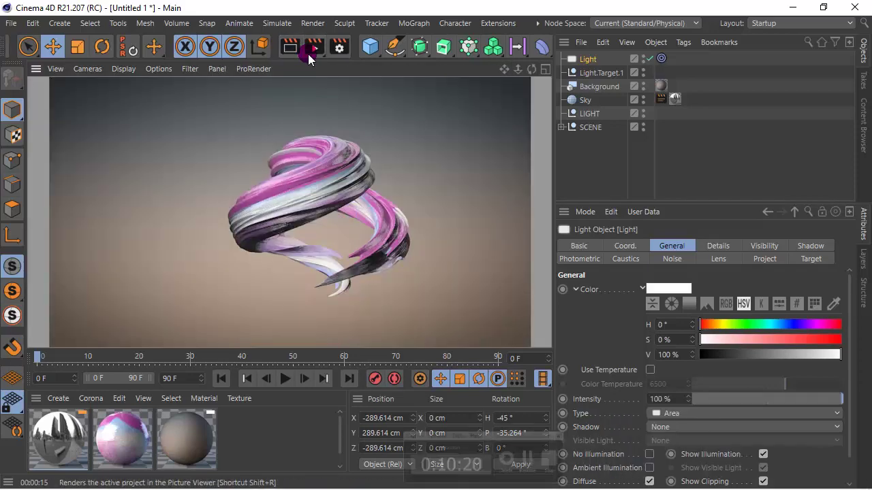
{"action": "left_click", "coordinate": [580, 60]}
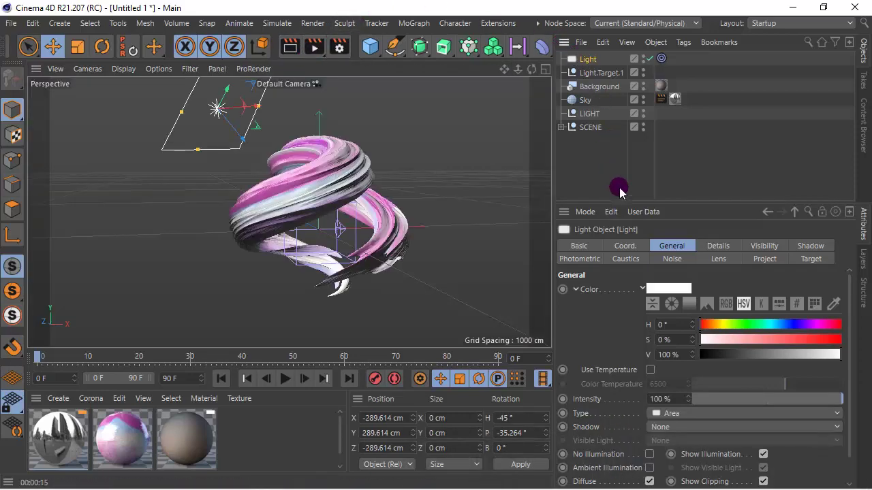
{"action": "mouse_move", "coordinate": [504, 69]}
{"action": "left_mouse_down"}
{"action": "mouse_move", "coordinate": [477, 102]}
{"action": "mouse_move", "coordinate": [383, 88]}
{"action": "left_mouse_up"}
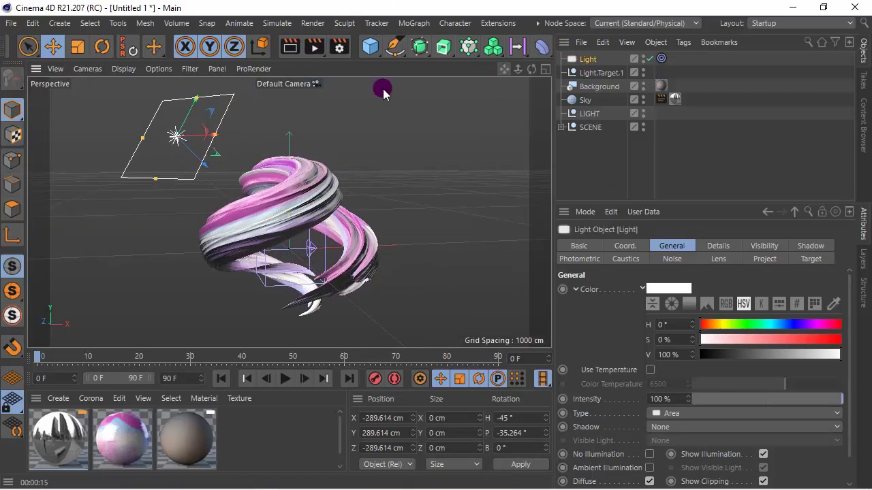
{"action": "mouse_move", "coordinate": [190, 119]}
{"action": "left_mouse_down"}
{"action": "mouse_move", "coordinate": [170, 251]}
{"action": "mouse_move", "coordinate": [168, 240]}
{"action": "left_mouse_up"}
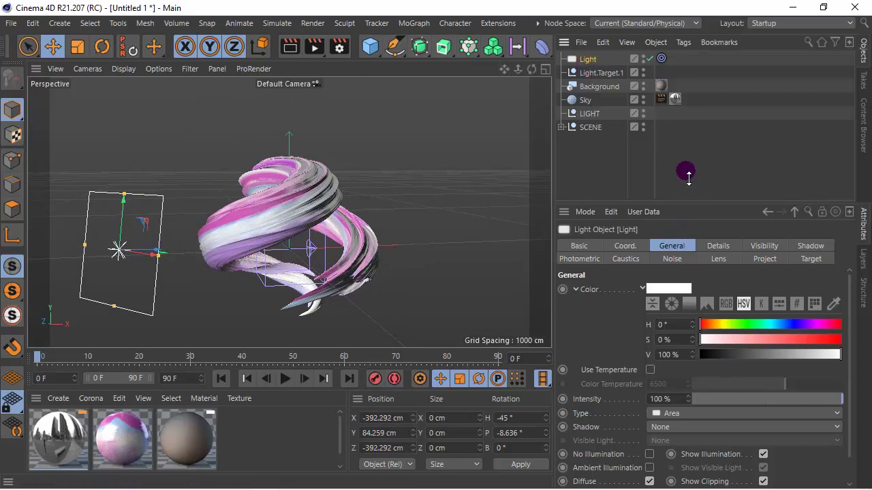
{"action": "mouse_move", "coordinate": [725, 325]}
{"action": "left_mouse_down"}
{"action": "mouse_move", "coordinate": [715, 325]}
{"action": "mouse_move", "coordinate": [730, 341]}
{"action": "left_mouse_up"}
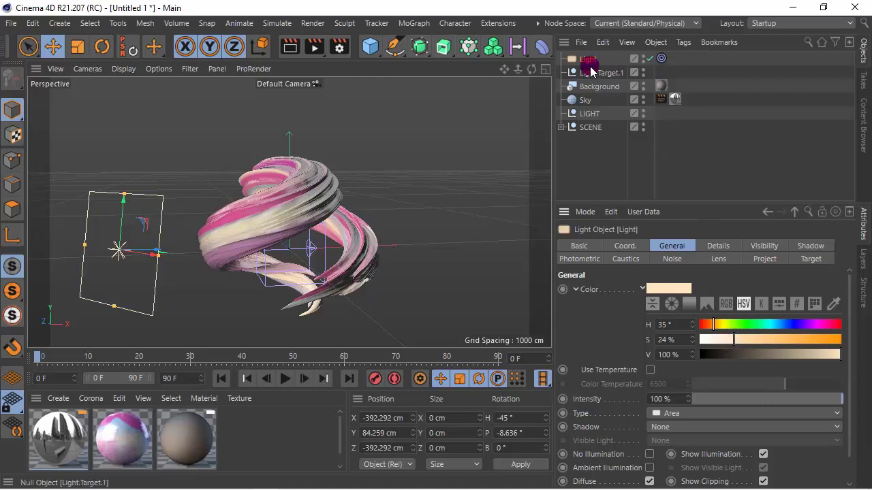
Set the area light's Outer Radius to 200 cm so it measures 400 × 400 cm.
{"action": "left_click", "coordinate": [718, 245]}
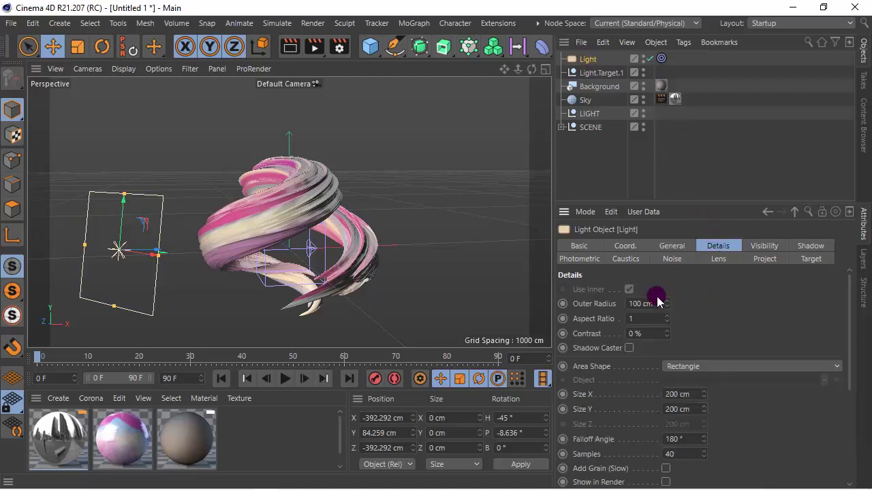
{"action": "left_click_drag", "start_coordinate": [633, 307], "coordinate": [611, 307]}
{"action": "type", "text": "200"}
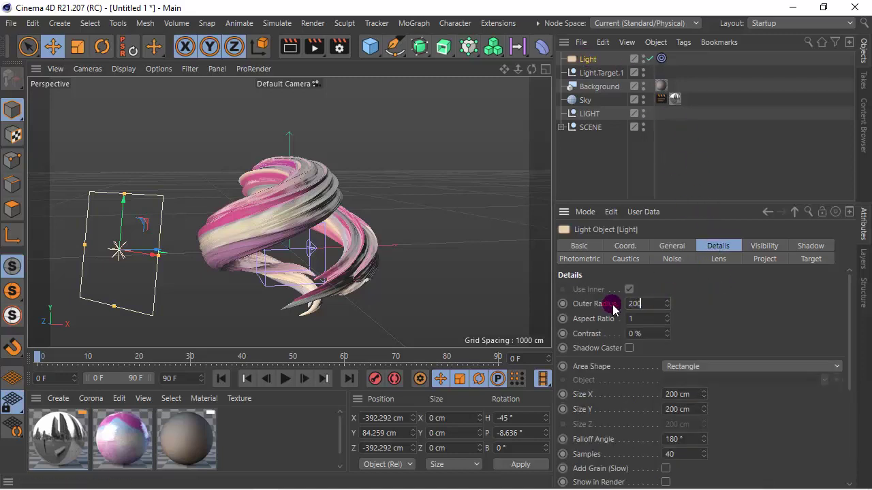
{"action": "key", "text": "Return"}
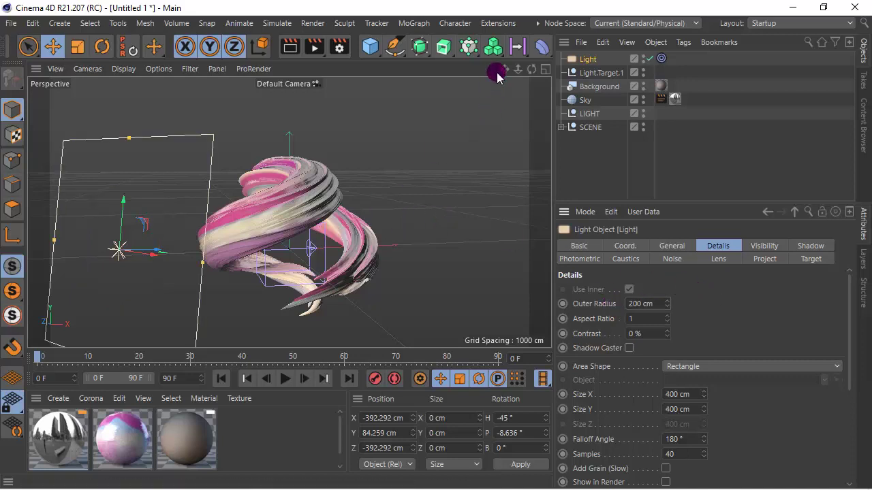
{"action": "mouse_move", "coordinate": [504, 68]}
{"action": "left_mouse_down"}
{"action": "mouse_move", "coordinate": [510, 59]}
{"action": "mouse_move", "coordinate": [511, 74]}
{"action": "left_mouse_up"}
{"action": "left_click", "coordinate": [545, 69]}
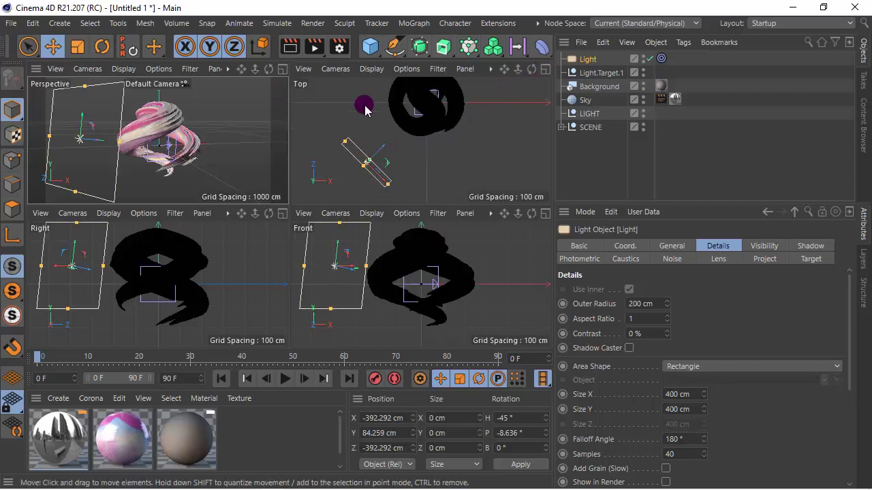
{"action": "scroll", "coordinate": [505, 83], "scroll_direction": "down", "scroll_amount": 3}
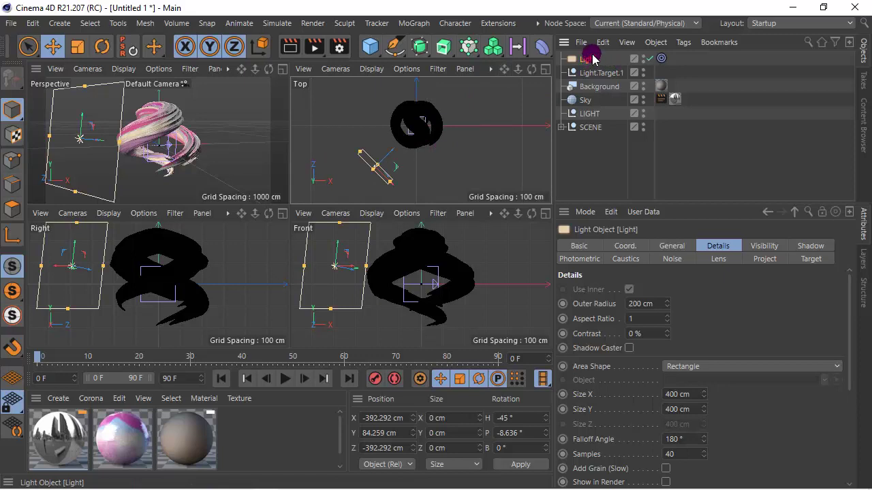
Duplicate the area light and move the copy to the swirl's right side.
{"action": "left_click_drag", "start_coordinate": [593, 58], "coordinate": [584, 54], "text": "ctrl"}
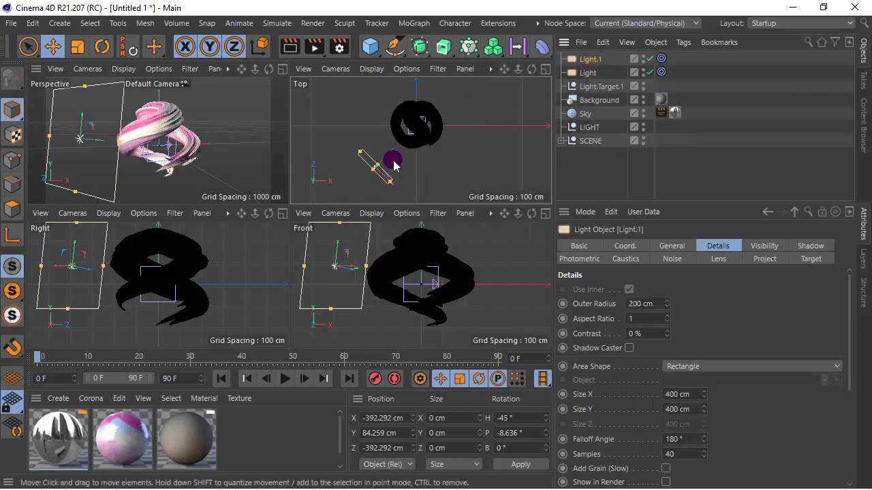
{"action": "mouse_move", "coordinate": [387, 157]}
{"action": "left_mouse_down"}
{"action": "mouse_move", "coordinate": [436, 180]}
{"action": "mouse_move", "coordinate": [466, 175]}
{"action": "mouse_move", "coordinate": [458, 154]}
{"action": "mouse_move", "coordinate": [468, 157]}
{"action": "left_mouse_up"}
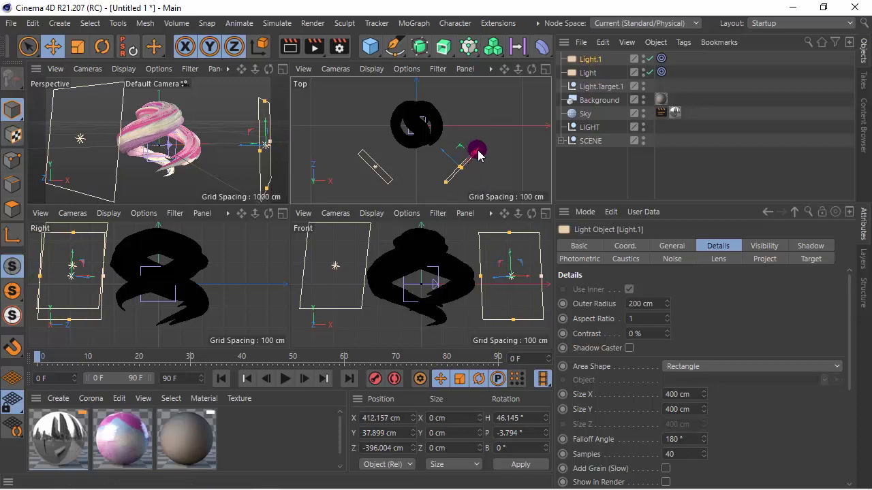
{"action": "scroll", "coordinate": [470, 161], "scroll_direction": "up", "scroll_amount": 1}
{"action": "scroll", "coordinate": [463, 165], "scroll_direction": "up", "scroll_amount": 1}
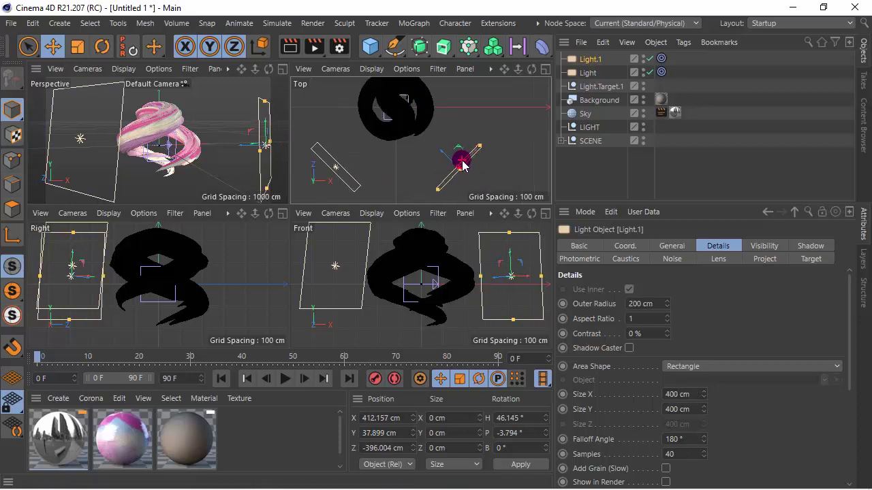
{"action": "scroll", "coordinate": [464, 164], "scroll_direction": "up", "scroll_amount": 1}
{"action": "mouse_move", "coordinate": [467, 152]}
{"action": "left_mouse_down", "text": "ctrl"}
{"action": "mouse_move", "coordinate": [483, 157]}
{"action": "mouse_move", "coordinate": [489, 147]}
{"action": "left_mouse_up", "text": "ctrl"}
{"action": "key", "text": "ctrl+z"}
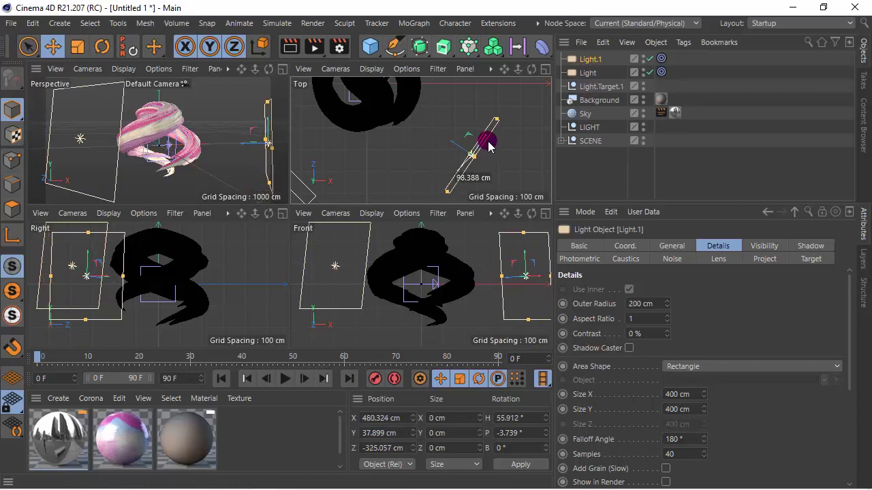
{"action": "scroll", "coordinate": [490, 143], "scroll_direction": "down", "scroll_amount": 2}
{"action": "scroll", "coordinate": [491, 139], "scroll_direction": "down", "scroll_amount": 1}
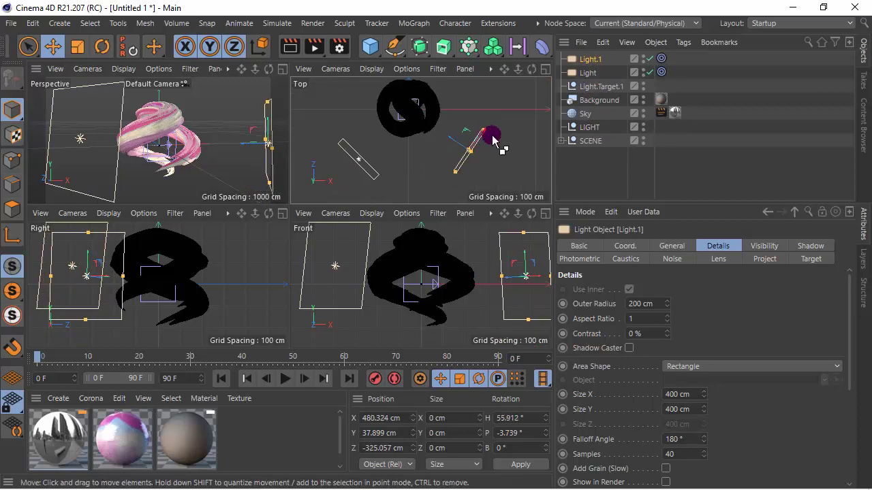
Tint the copy Light.1 cyan at 48% saturation and 50% intensity.
{"action": "left_click", "coordinate": [590, 59]}
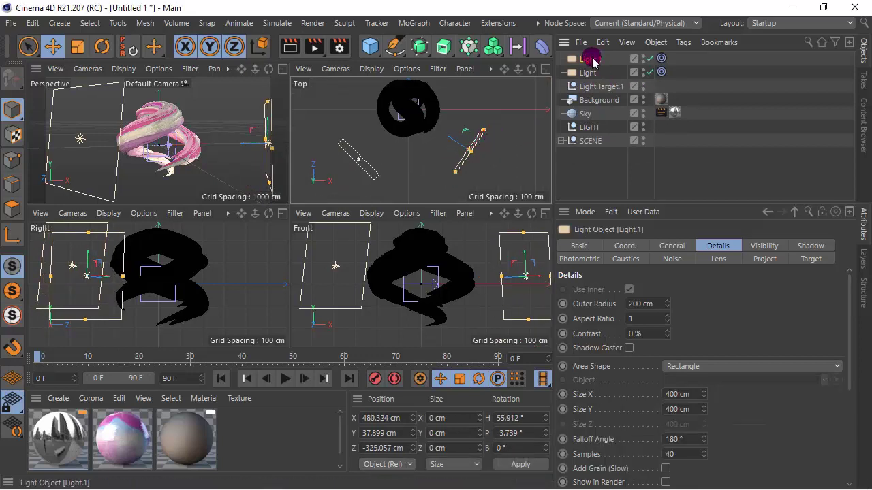
{"action": "left_click", "coordinate": [698, 245]}
{"action": "left_click", "coordinate": [672, 245]}
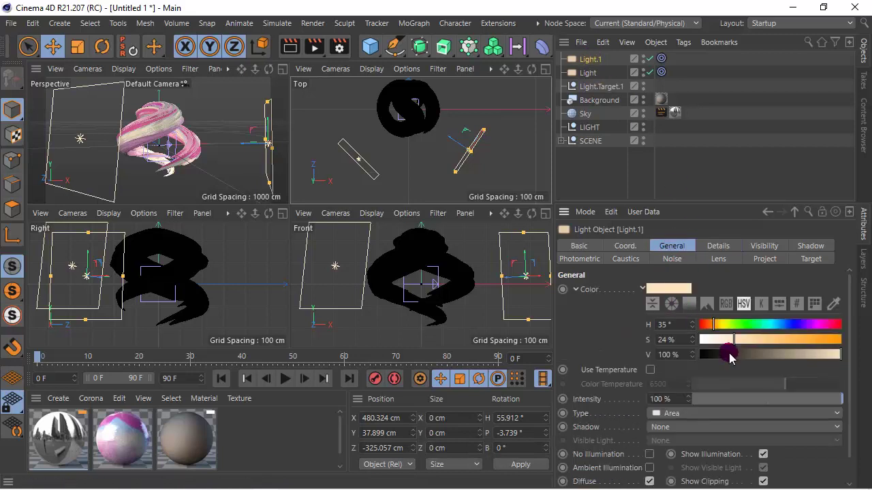
{"action": "mouse_move", "coordinate": [713, 328]}
{"action": "left_mouse_down"}
{"action": "mouse_move", "coordinate": [776, 329]}
{"action": "mouse_move", "coordinate": [769, 344]}
{"action": "left_mouse_up"}
{"action": "left_click", "coordinate": [749, 259]}
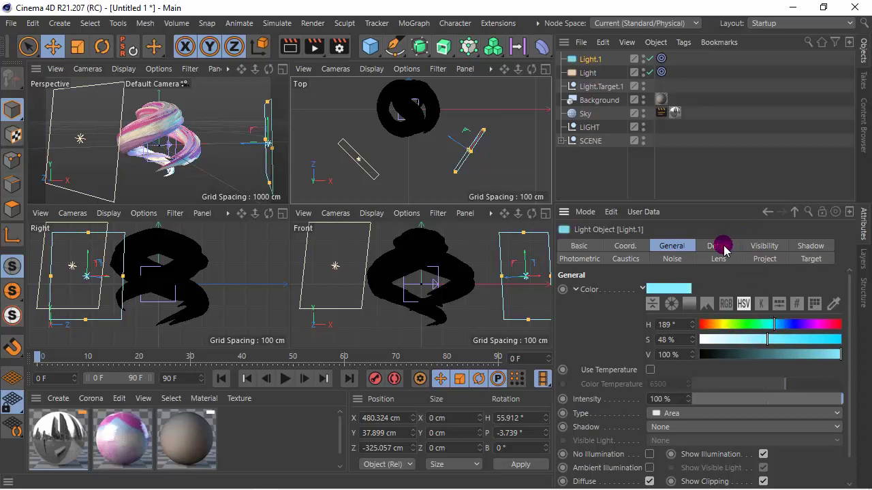
{"action": "left_click", "coordinate": [655, 400]}
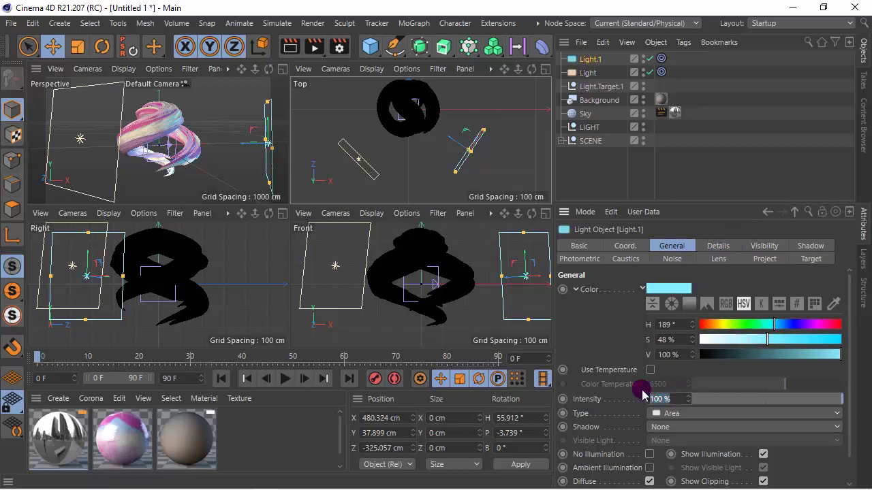
{"action": "type", "text": "50"}
Give Light.1 a 300 cm outer radius and pale its cyan to 19% saturation.
{"action": "left_click", "coordinate": [721, 246]}
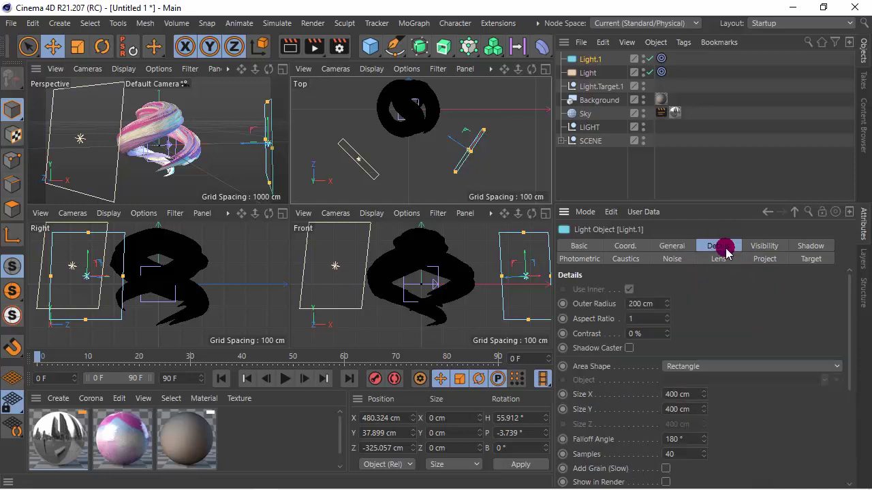
{"action": "left_click", "coordinate": [648, 301]}
{"action": "left_click_drag", "start_coordinate": [663, 305], "coordinate": [623, 313]}
{"action": "type", "text": "300"}
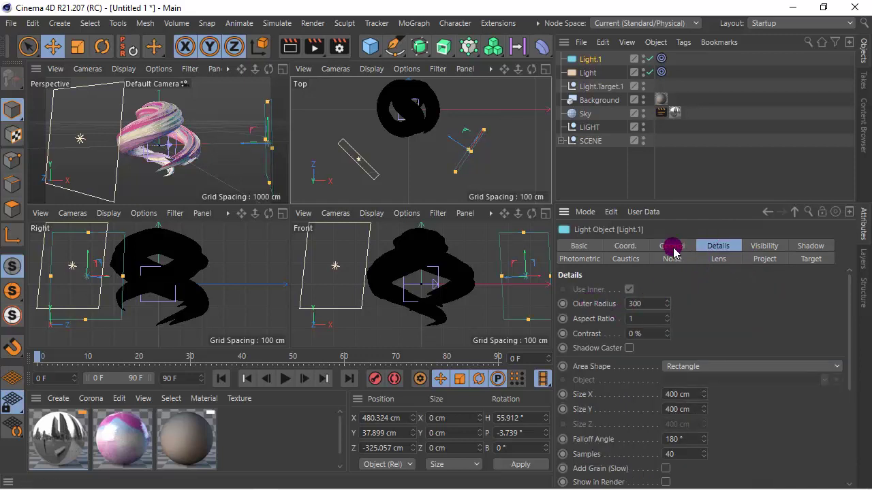
{"action": "left_click", "coordinate": [673, 247]}
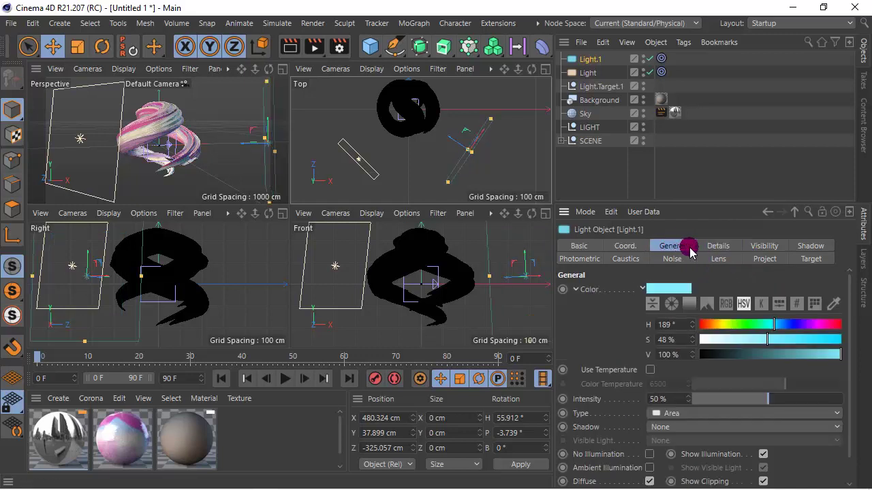
{"action": "left_click", "coordinate": [718, 246]}
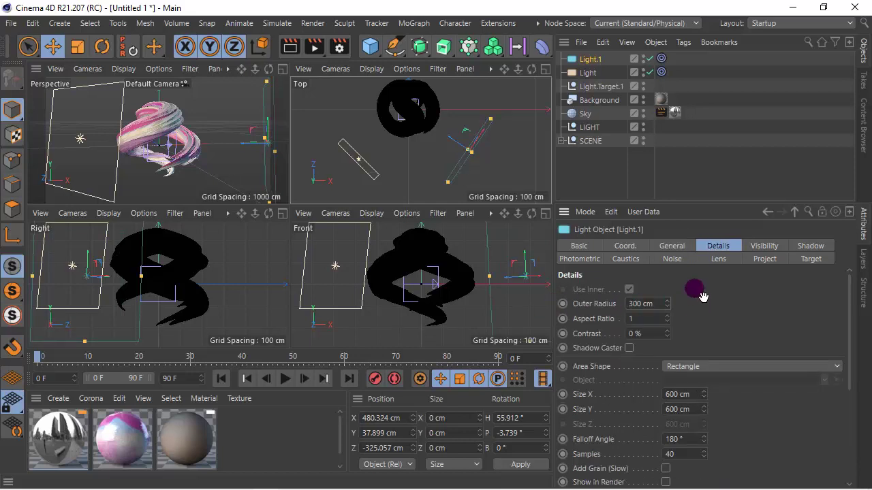
{"action": "left_click", "coordinate": [672, 245]}
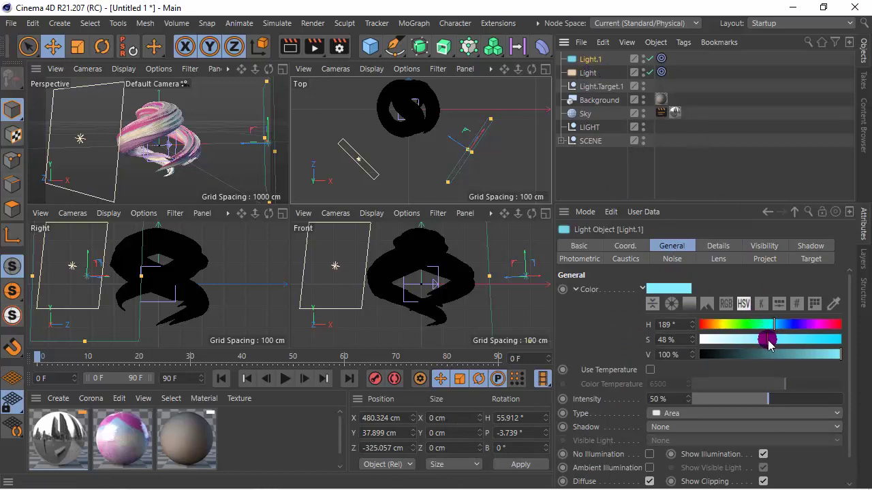
{"action": "left_click_drag", "start_coordinate": [769, 345], "coordinate": [731, 343]}
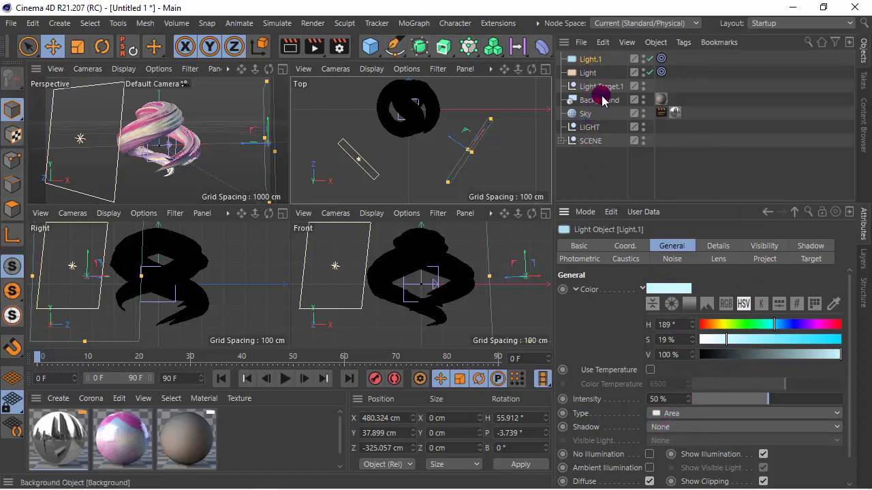
Set the warm Light's shadow type to Area.
{"action": "left_click", "coordinate": [590, 73]}
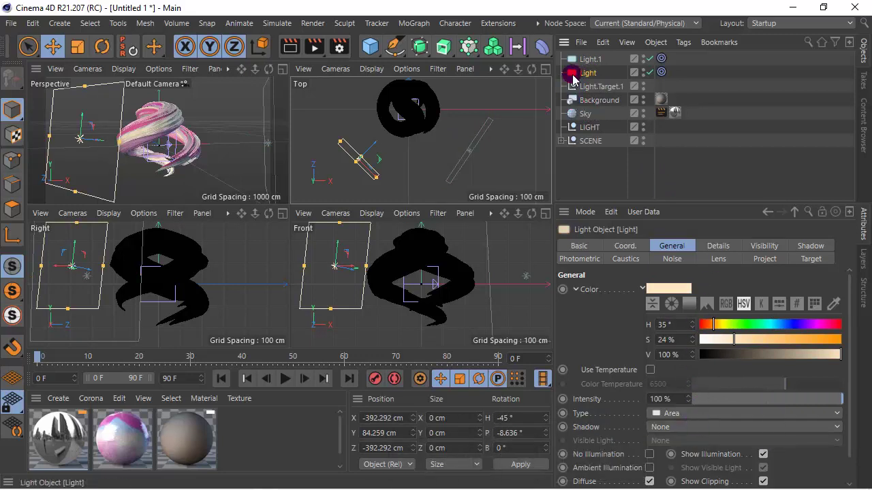
{"action": "left_click", "coordinate": [679, 427]}
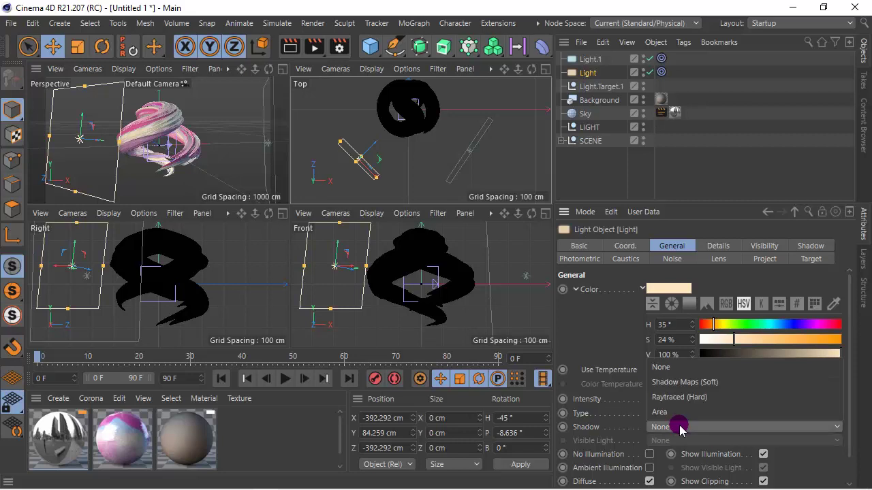
{"action": "left_click", "coordinate": [682, 414]}
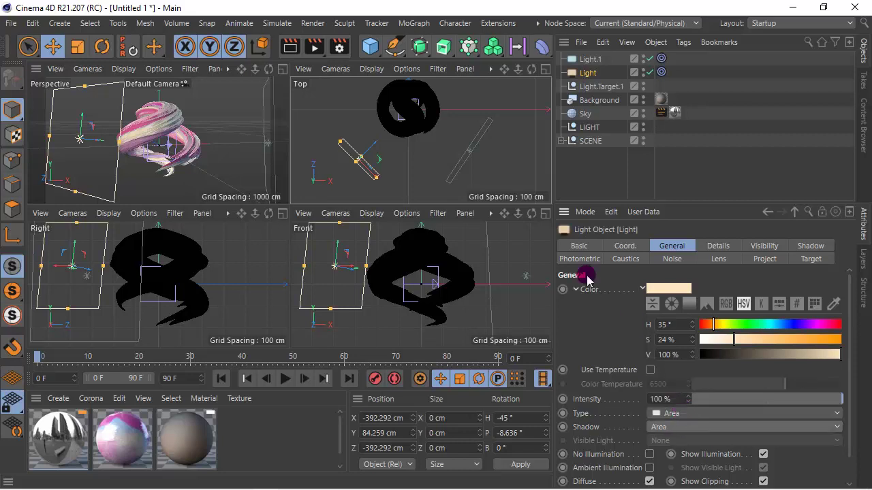
Maximise the Perspective view, orbit around the swirl, and render a first preview.
{"action": "left_click", "coordinate": [283, 69]}
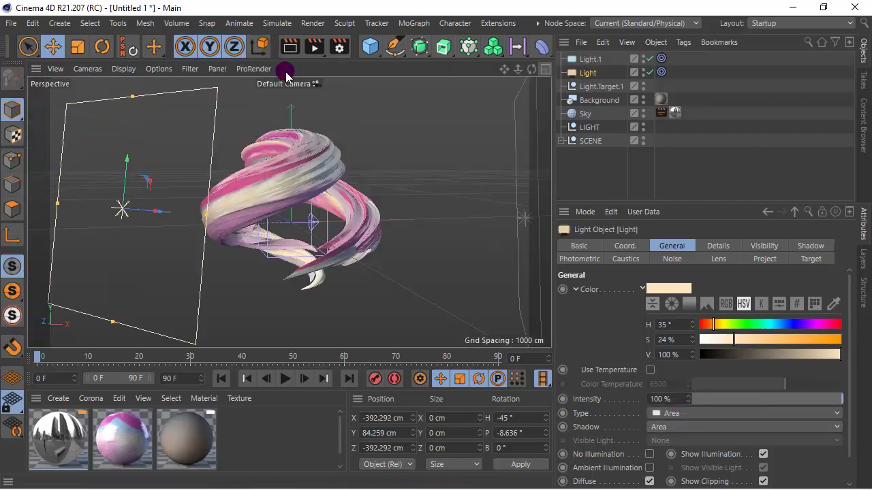
{"action": "left_click", "coordinate": [608, 145]}
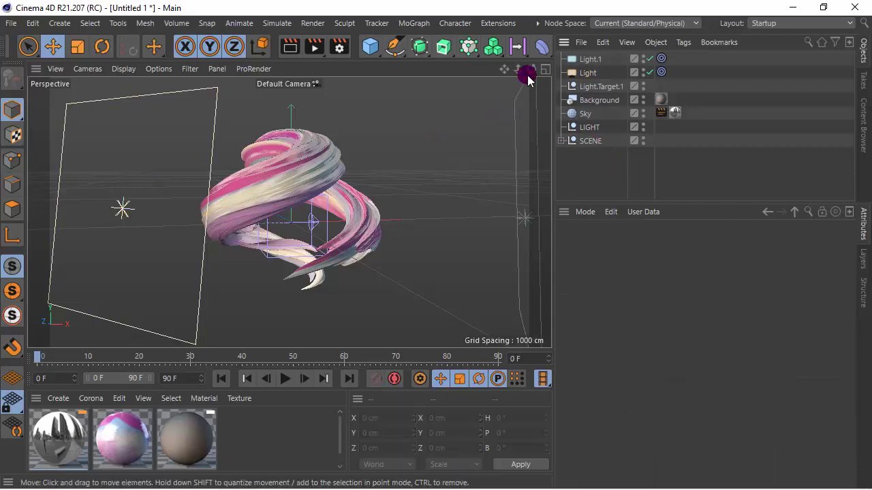
{"action": "left_click_drag", "start_coordinate": [532, 69], "coordinate": [289, 211]}
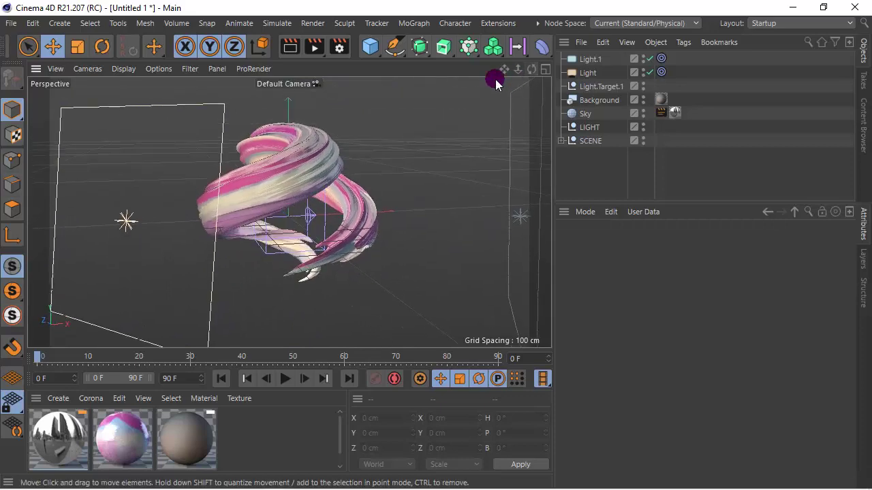
{"action": "left_click_drag", "start_coordinate": [504, 69], "coordinate": [288, 211]}
{"action": "scroll", "coordinate": [313, 228], "scroll_direction": "up", "scroll_amount": 3}
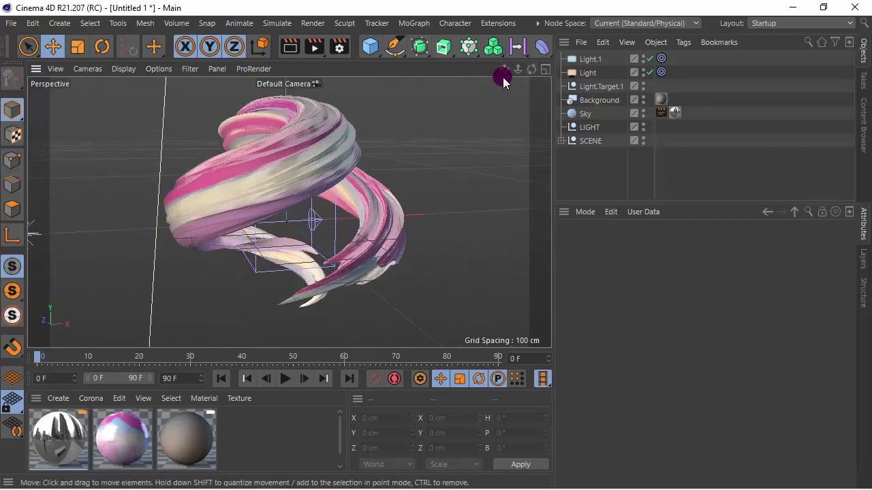
{"action": "left_click_drag", "start_coordinate": [504, 79], "coordinate": [374, 78]}
{"action": "left_click", "coordinate": [289, 44]}
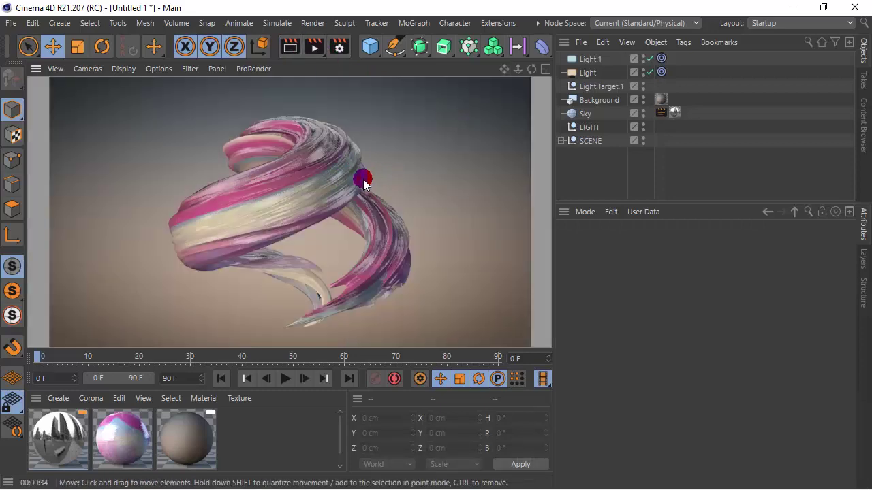
Orbit to a closer angle on the swirl and render another preview.
{"action": "scroll", "coordinate": [315, 183], "scroll_direction": "down", "scroll_amount": 3}
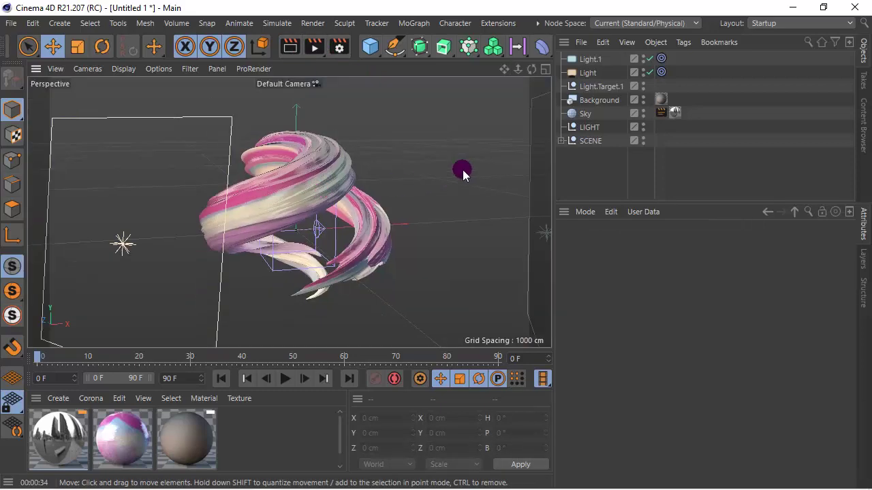
{"action": "mouse_move", "coordinate": [464, 170]}
{"action": "left_mouse_down", "text": "alt"}
{"action": "mouse_move", "coordinate": [374, 176]}
{"action": "mouse_move", "coordinate": [513, 110]}
{"action": "left_mouse_up", "text": "alt"}
{"action": "left_click_drag", "start_coordinate": [504, 69], "coordinate": [477, 70]}
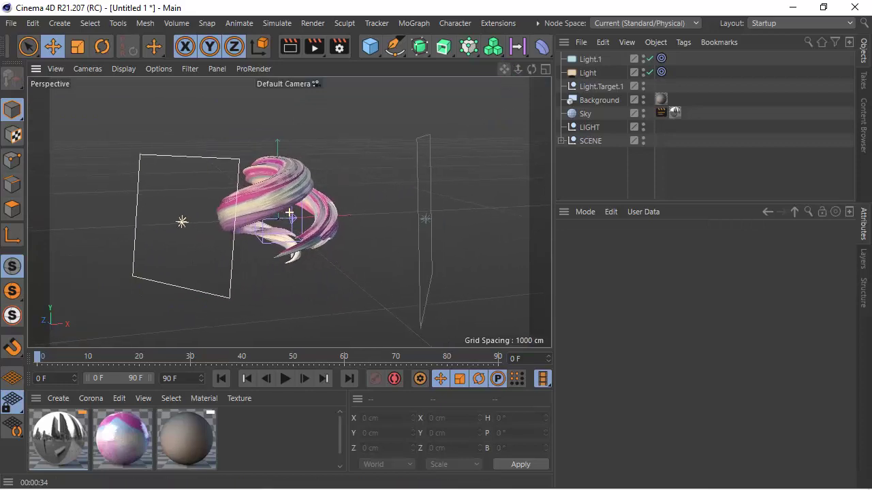
{"action": "mouse_move", "coordinate": [532, 69]}
{"action": "left_mouse_down"}
{"action": "mouse_move", "coordinate": [511, 71]}
{"action": "mouse_move", "coordinate": [544, 69]}
{"action": "left_mouse_up"}
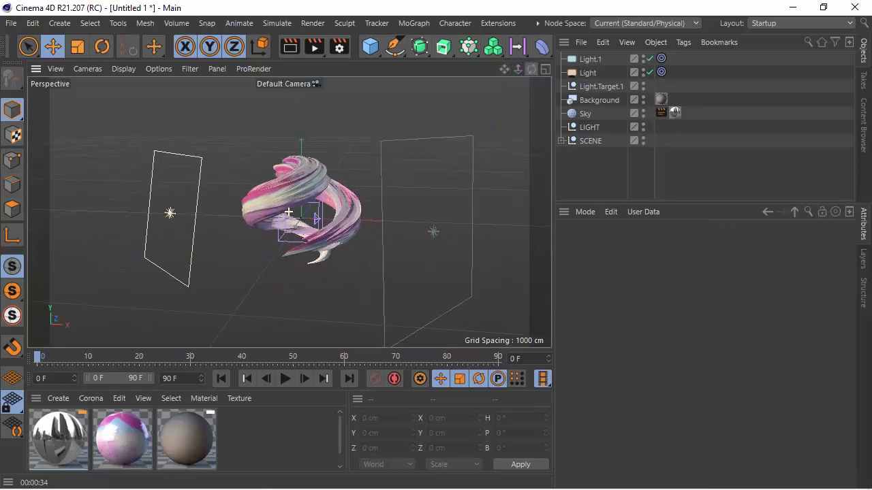
{"action": "left_click_drag", "start_coordinate": [288, 212], "coordinate": [289, 212], "text": "alt"}
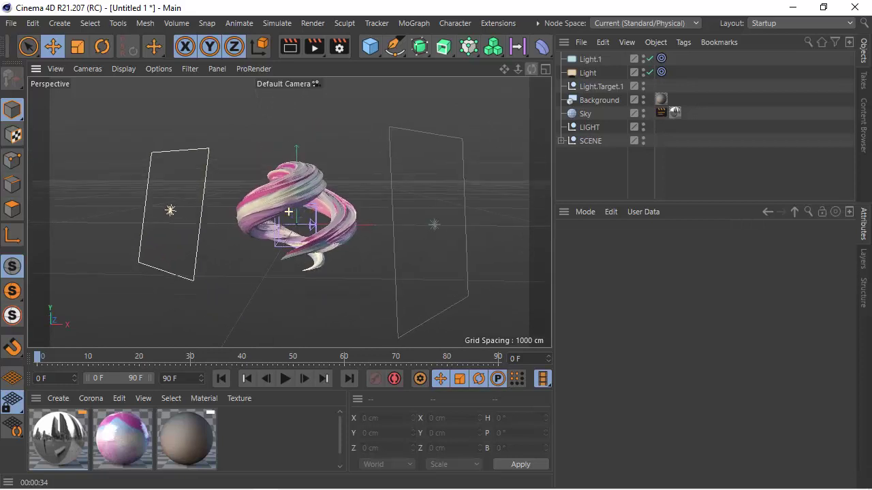
{"action": "left_click_drag", "start_coordinate": [356, 195], "coordinate": [310, 225], "text": "alt"}
{"action": "middle_click_drag", "start_coordinate": [312, 196], "coordinate": [338, 177], "text": "alt"}
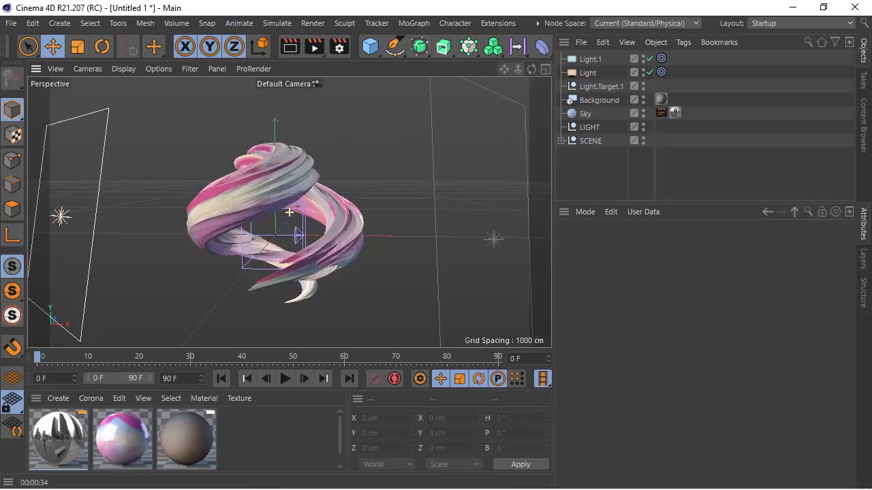
{"action": "left_click_drag", "start_coordinate": [339, 178], "coordinate": [334, 174], "text": "alt"}
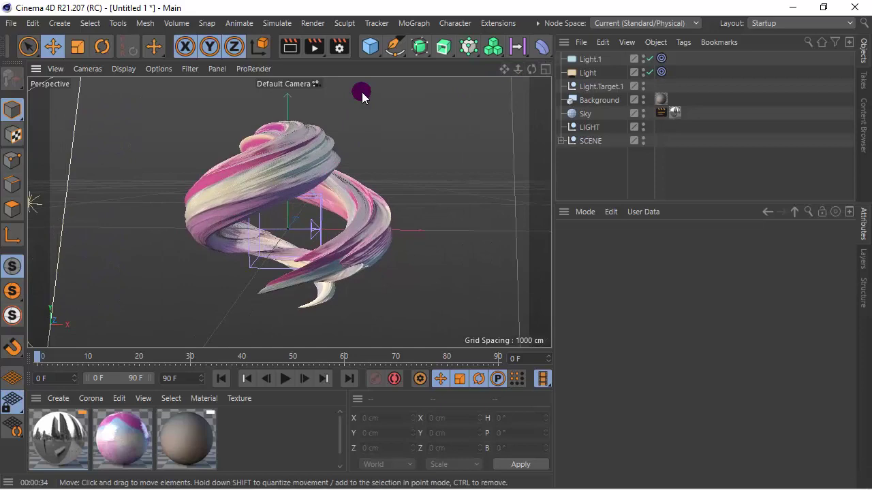
{"action": "left_click", "coordinate": [297, 47]}
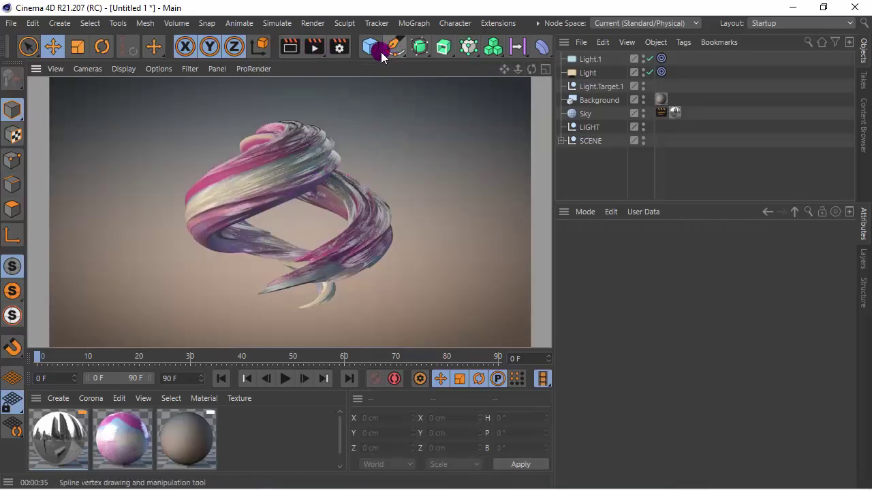
Add an Ambient Occlusion effect with its gradient's black knot lightened to 17% value.
{"action": "left_click", "coordinate": [339, 46]}
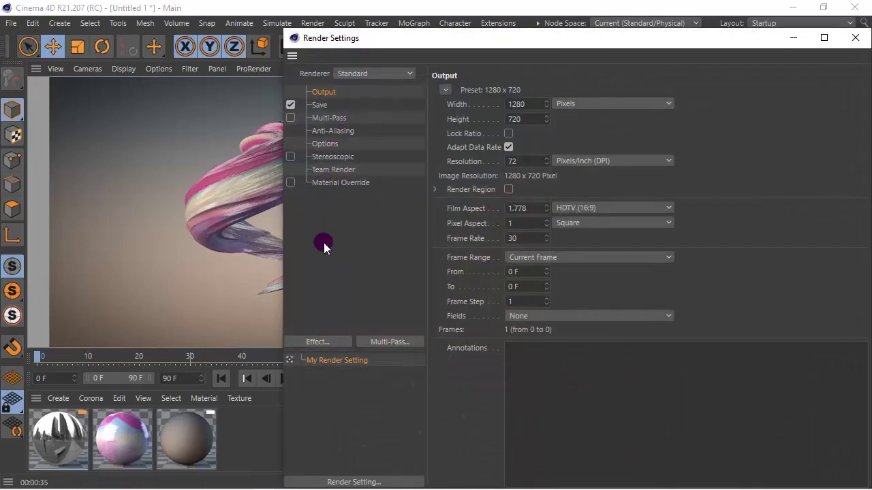
{"action": "left_click_drag", "start_coordinate": [328, 342], "coordinate": [417, 116]}
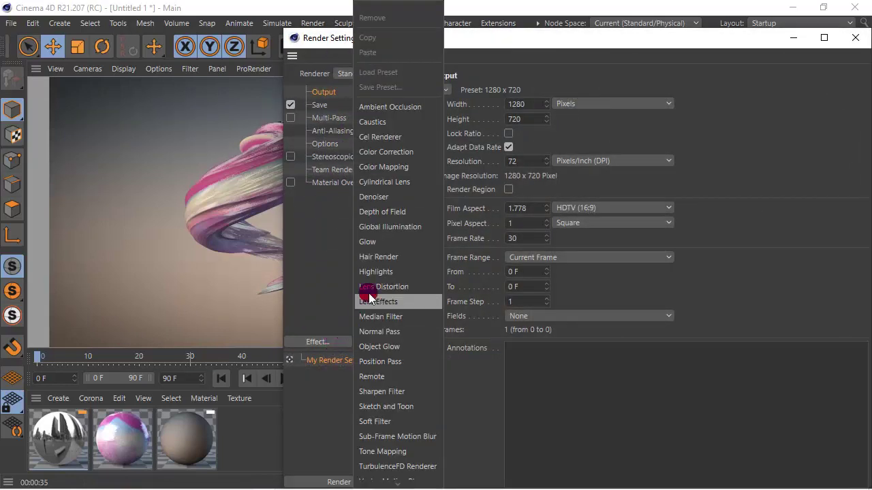
{"action": "left_click", "coordinate": [418, 116]}
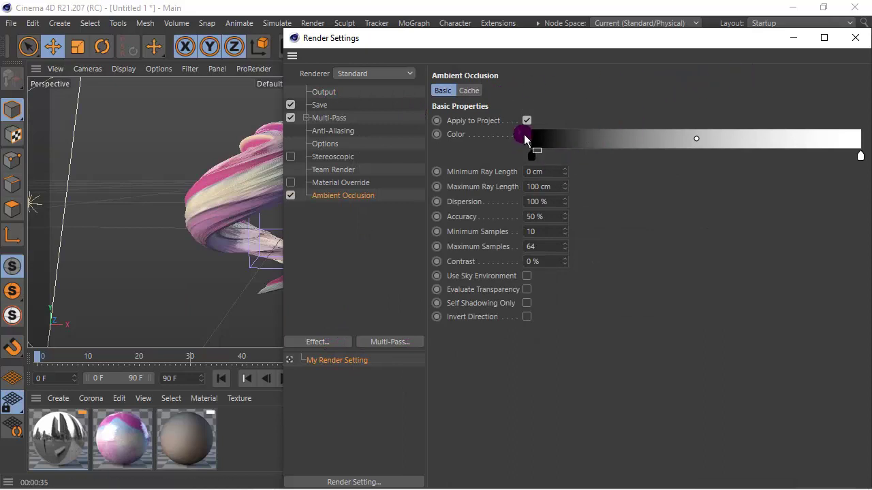
{"action": "left_click", "coordinate": [521, 134]}
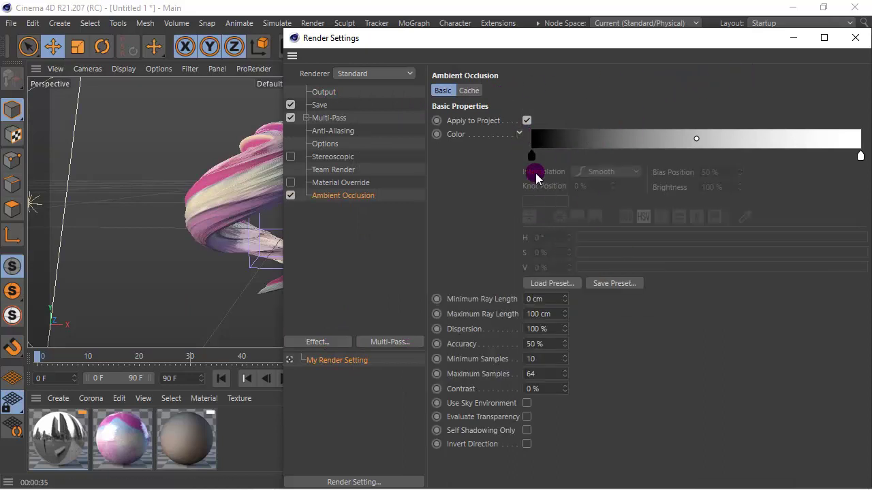
{"action": "left_click", "coordinate": [531, 157]}
{"action": "left_click", "coordinate": [579, 220]}
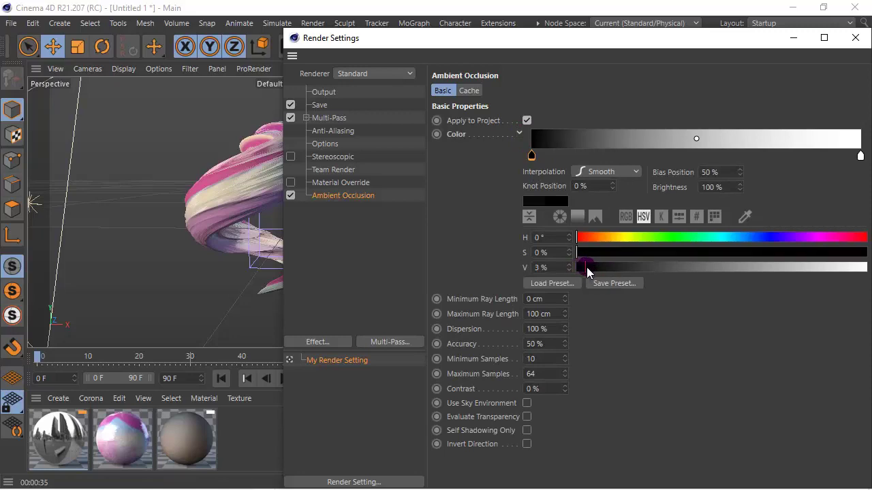
{"action": "left_click_drag", "start_coordinate": [579, 267], "coordinate": [616, 270]}
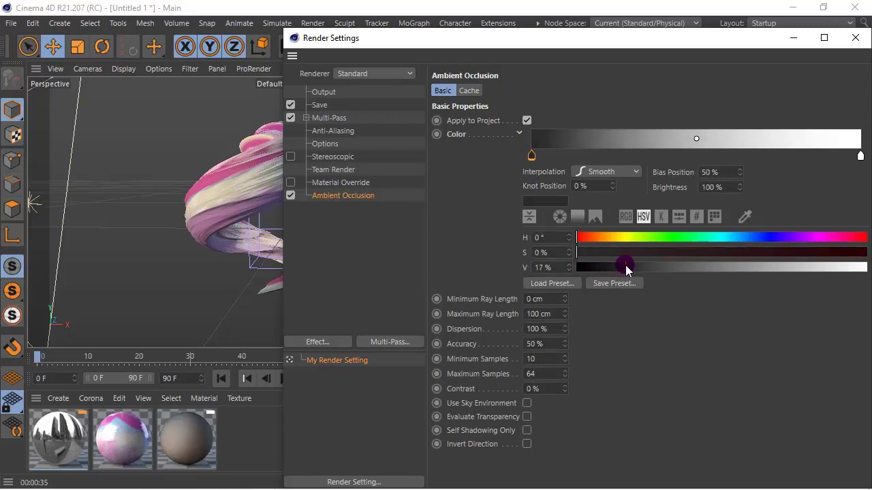
{"action": "left_click", "coordinate": [731, 116]}
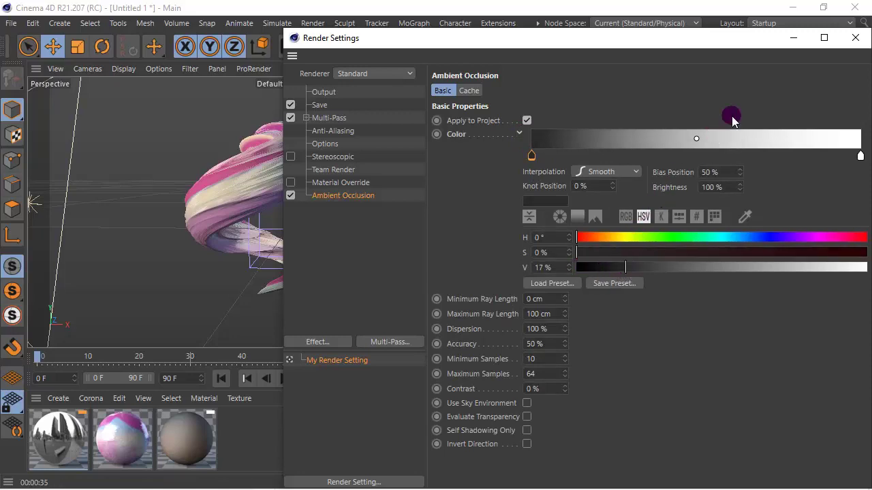
{"action": "left_click", "coordinate": [854, 42]}
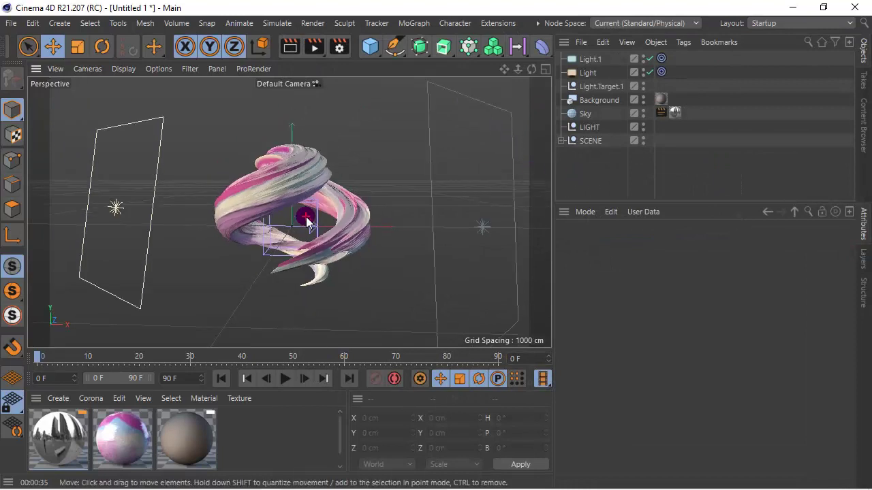
Reposition the cyan Light.1, then move the warm Light to -488/341/-679 cm facing the swirl.
{"action": "scroll", "coordinate": [306, 217], "scroll_direction": "down", "scroll_amount": 2}
{"action": "left_click", "coordinate": [589, 60]}
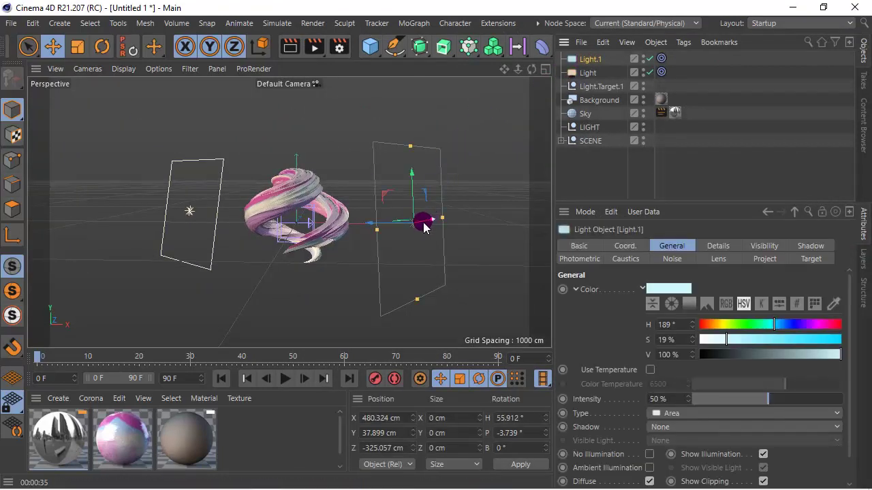
{"action": "mouse_move", "coordinate": [424, 228]}
{"action": "left_mouse_down"}
{"action": "mouse_move", "coordinate": [346, 234]}
{"action": "mouse_move", "coordinate": [364, 227]}
{"action": "left_mouse_up"}
{"action": "left_click", "coordinate": [587, 73]}
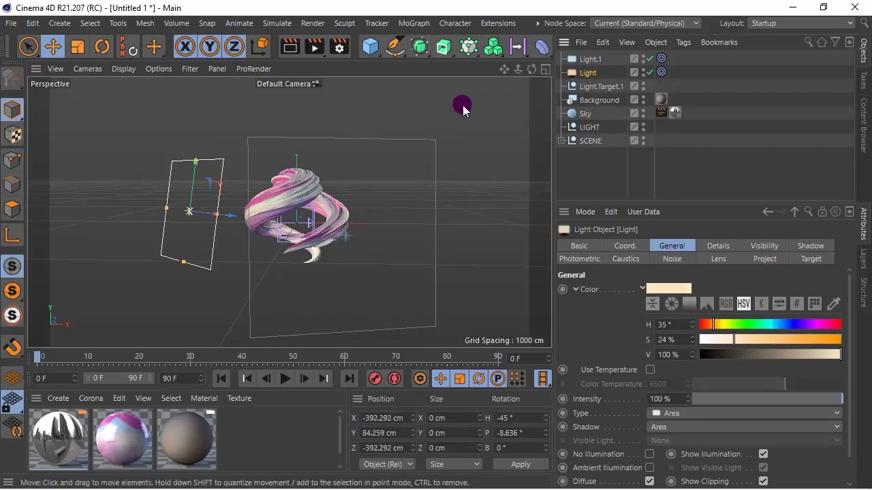
{"action": "left_click_drag", "start_coordinate": [532, 69], "coordinate": [542, 75]}
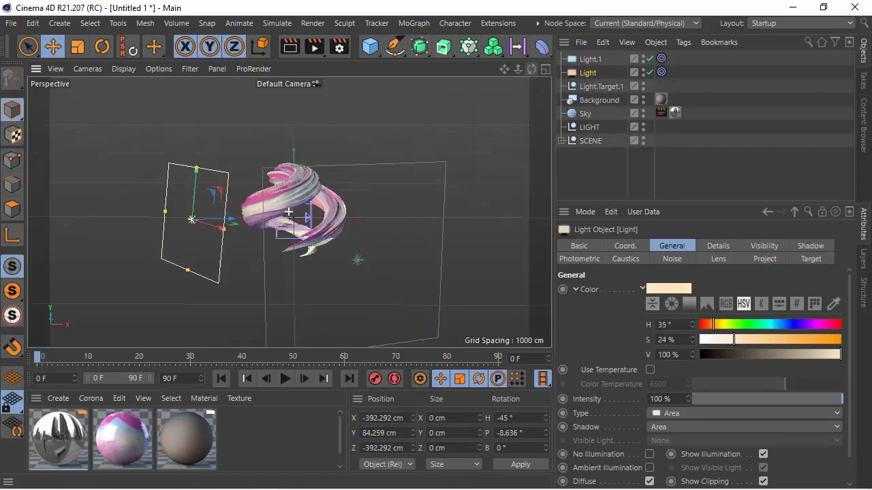
{"action": "mouse_move", "coordinate": [220, 197]}
{"action": "left_mouse_down"}
{"action": "mouse_move", "coordinate": [249, 235]}
{"action": "mouse_move", "coordinate": [220, 230]}
{"action": "left_mouse_up"}
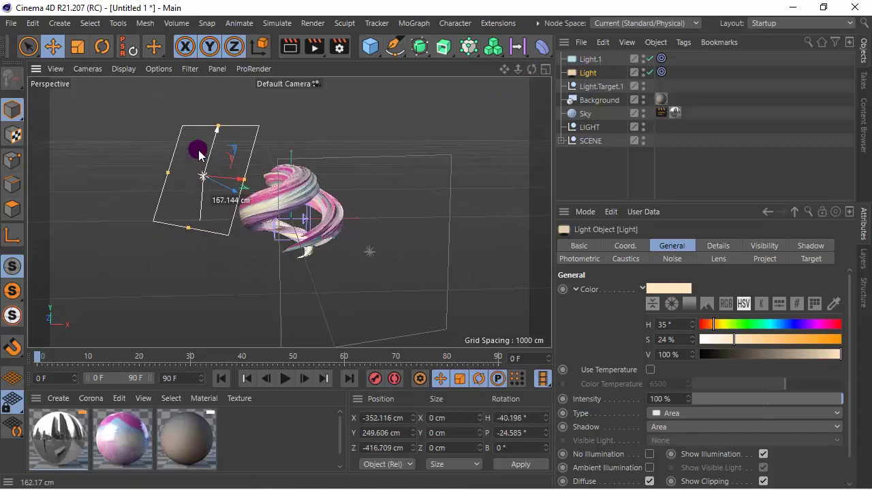
{"action": "left_click_drag", "start_coordinate": [220, 231], "coordinate": [198, 161]}
{"action": "left_click_drag", "start_coordinate": [529, 69], "coordinate": [507, 71]}
{"action": "left_click_drag", "start_coordinate": [250, 196], "coordinate": [162, 199]}
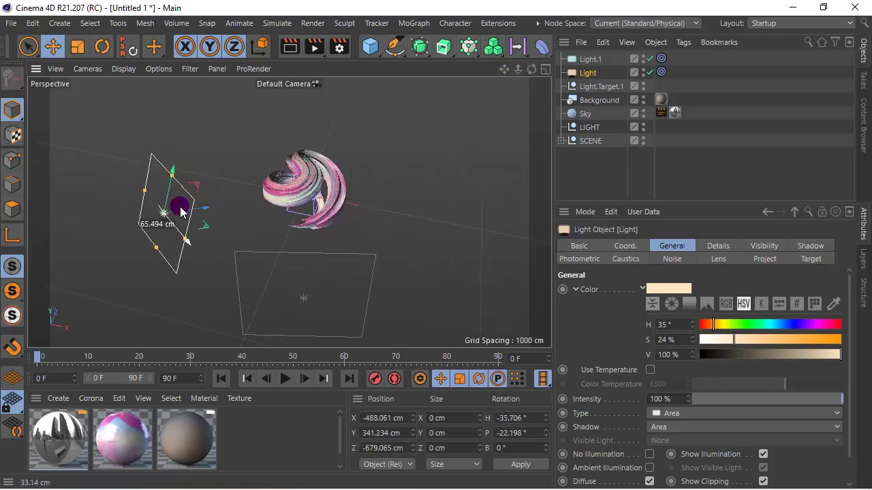
{"action": "left_click_drag", "start_coordinate": [162, 200], "coordinate": [164, 214]}
{"action": "left_click_drag", "start_coordinate": [531, 70], "coordinate": [512, 76]}
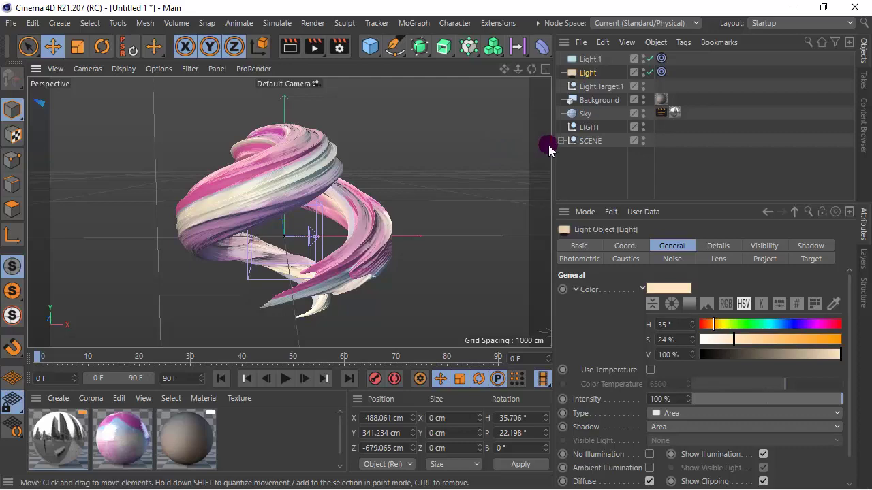
Widen the side panels, preview-render the swirl, and select the Sky's material tag.
{"action": "left_click_drag", "start_coordinate": [553, 146], "coordinate": [511, 147]}
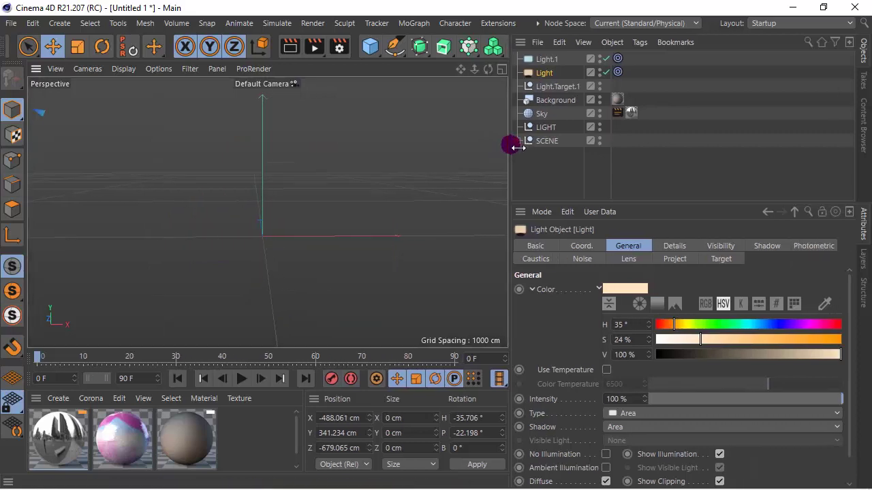
{"action": "left_click", "coordinate": [290, 46]}
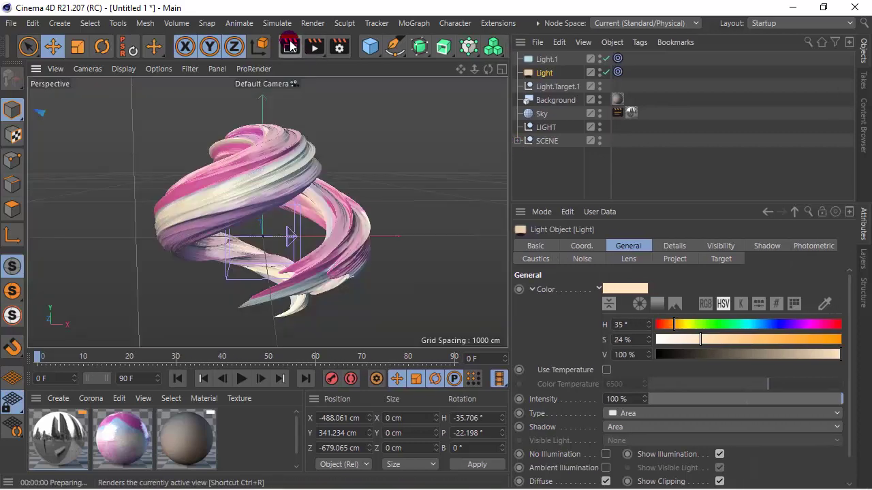
{"action": "left_click", "coordinate": [266, 172]}
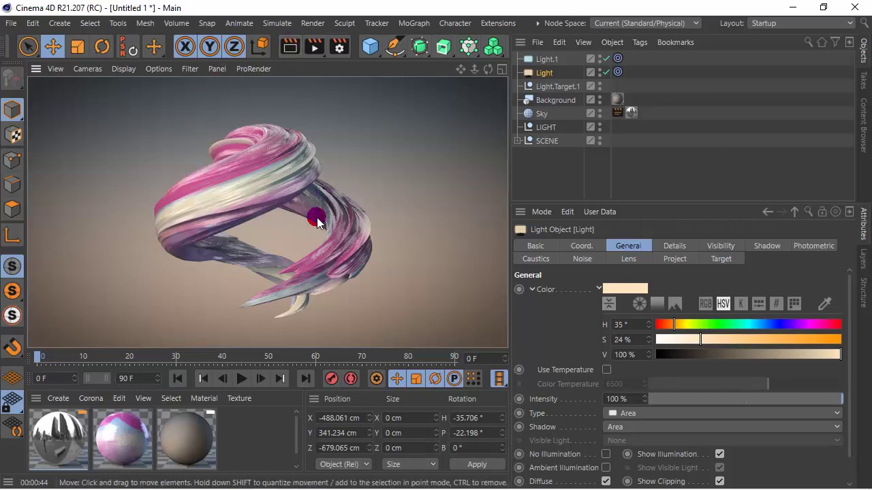
Set the Sky's Mat tag projection to Spherical, then return to the four-view layout.
{"action": "left_click", "coordinate": [632, 113]}
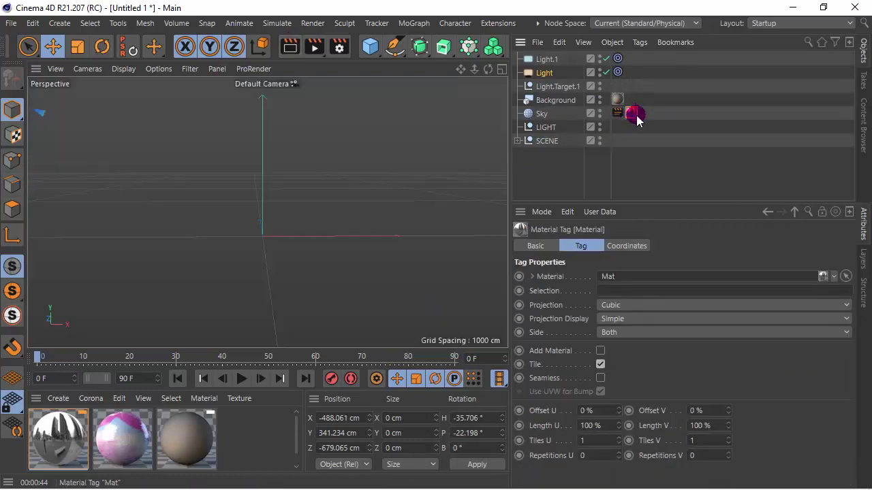
{"action": "left_click", "coordinate": [633, 305]}
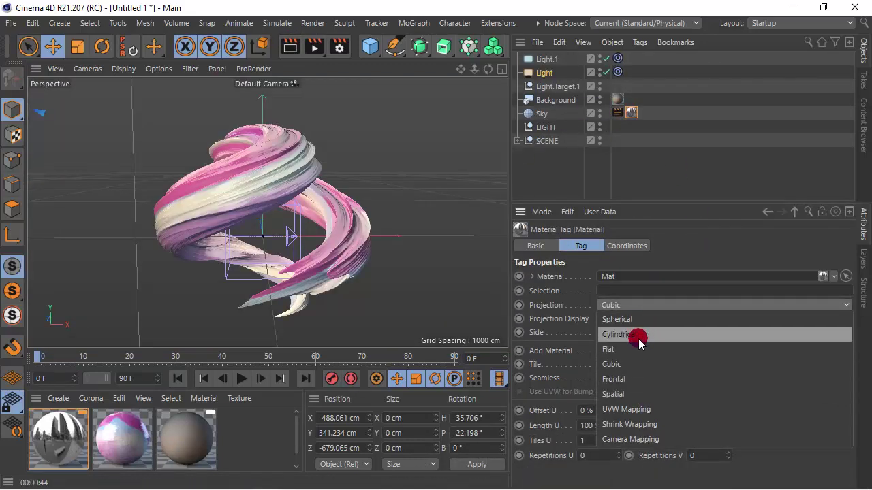
{"action": "left_click", "coordinate": [650, 320]}
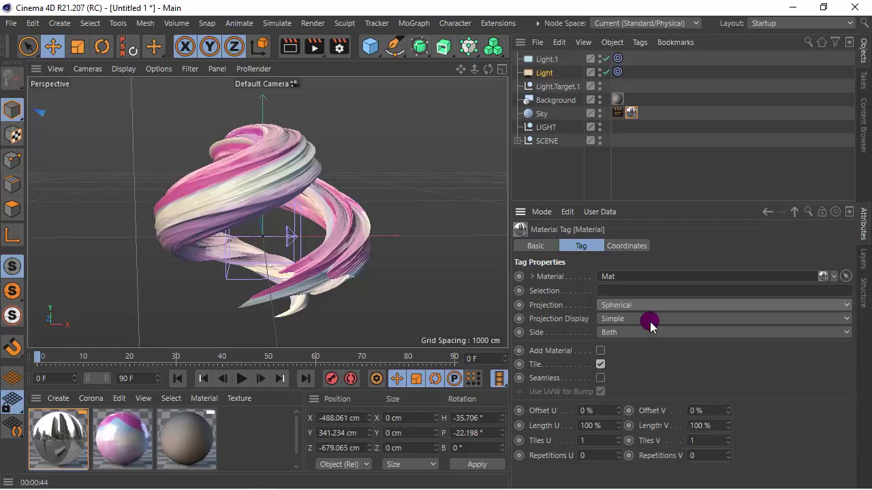
{"action": "left_click", "coordinate": [501, 68]}
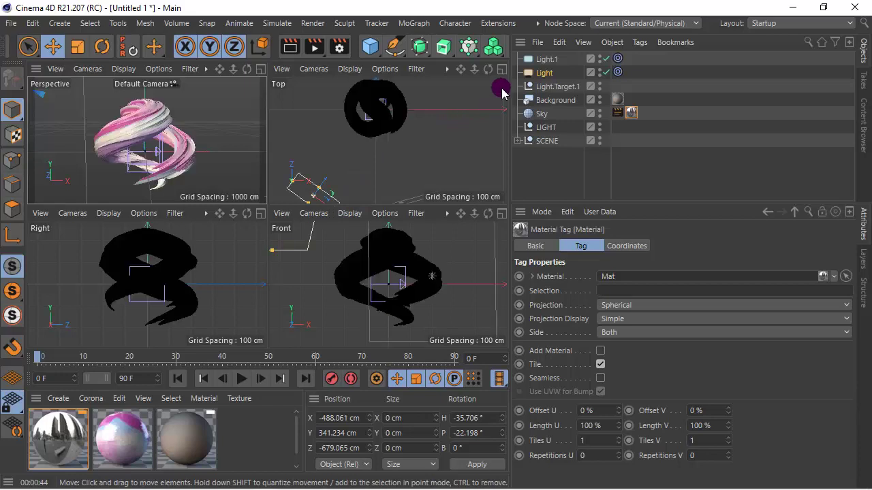
In the Top view, move the warm Light to -276/203/-414 cm and the cyan Light.1 to the swirl's right.
{"action": "scroll", "coordinate": [380, 149], "scroll_direction": "down", "scroll_amount": 2}
{"action": "left_click", "coordinate": [531, 74]}
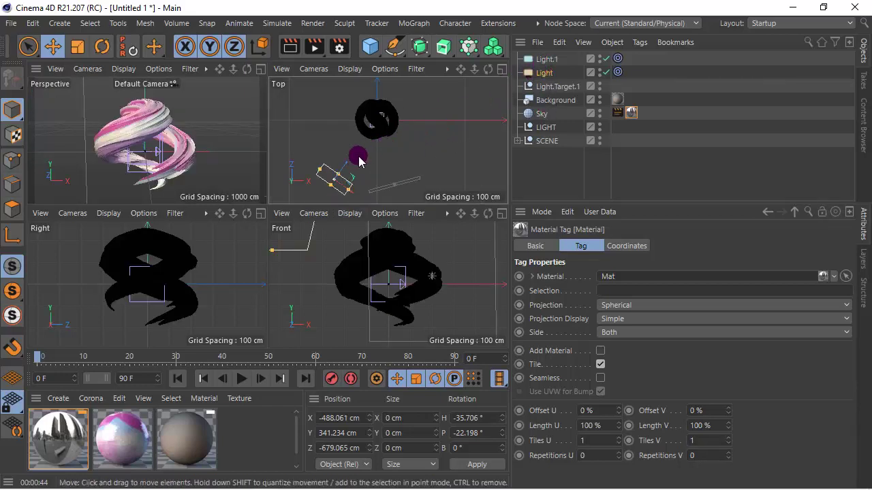
{"action": "left_click_drag", "start_coordinate": [348, 166], "coordinate": [376, 171]}
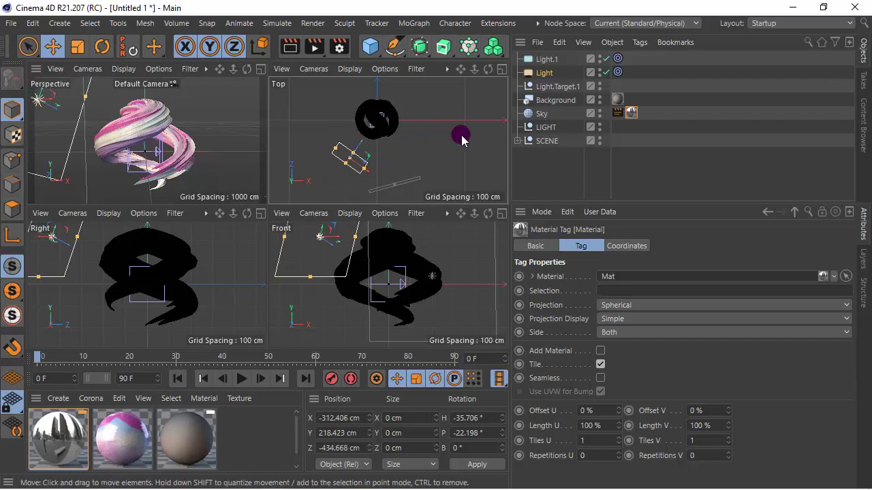
{"action": "left_click", "coordinate": [545, 59]}
{"action": "mouse_move", "coordinate": [438, 163]}
{"action": "left_mouse_down"}
{"action": "mouse_move", "coordinate": [444, 177]}
{"action": "mouse_move", "coordinate": [409, 139]}
{"action": "mouse_move", "coordinate": [412, 124]}
{"action": "left_mouse_up"}
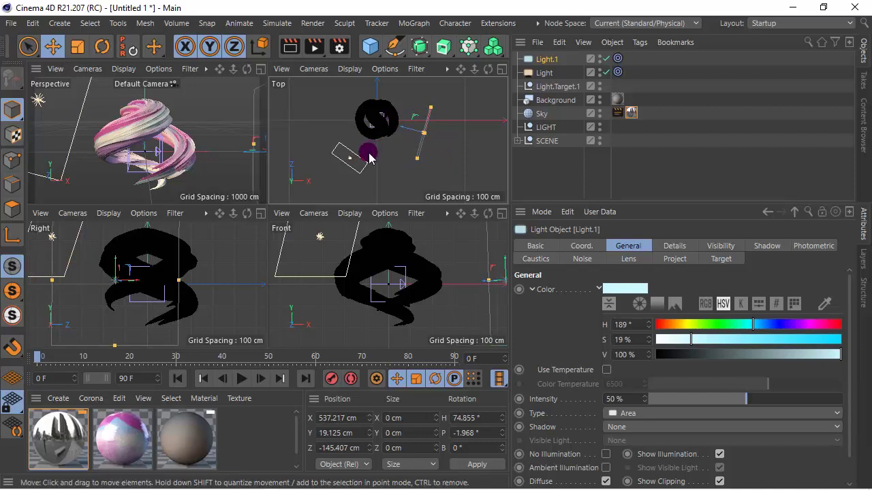
{"action": "left_click", "coordinate": [531, 73]}
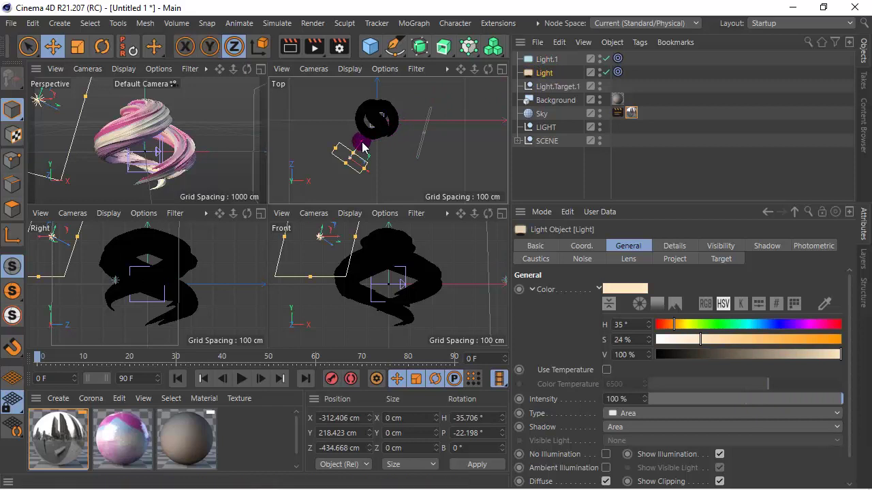
{"action": "mouse_move", "coordinate": [363, 140]}
{"action": "left_mouse_down"}
{"action": "mouse_move", "coordinate": [371, 171]}
{"action": "mouse_move", "coordinate": [359, 166]}
{"action": "mouse_move", "coordinate": [401, 172]}
{"action": "mouse_move", "coordinate": [379, 167]}
{"action": "left_mouse_up"}
Maximise Perspective, zoom closer on the swirl, and render a preview.
{"action": "left_click", "coordinate": [261, 69]}
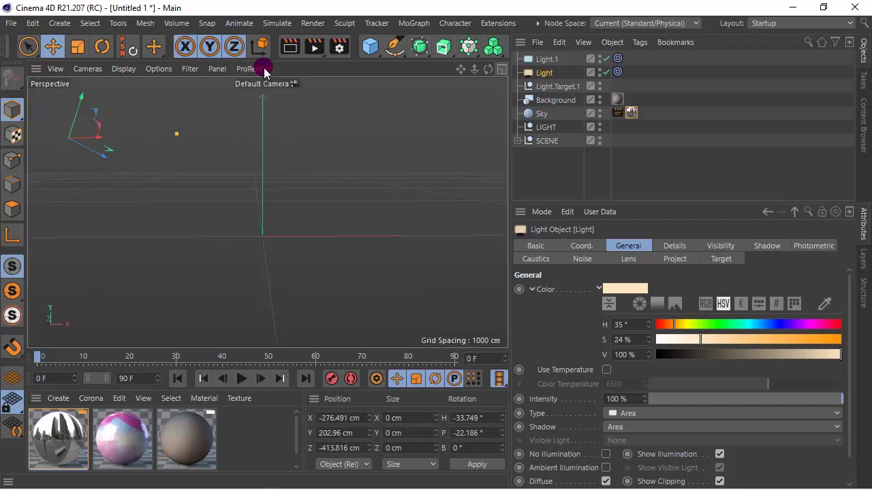
{"action": "left_click_drag", "start_coordinate": [460, 69], "coordinate": [268, 213]}
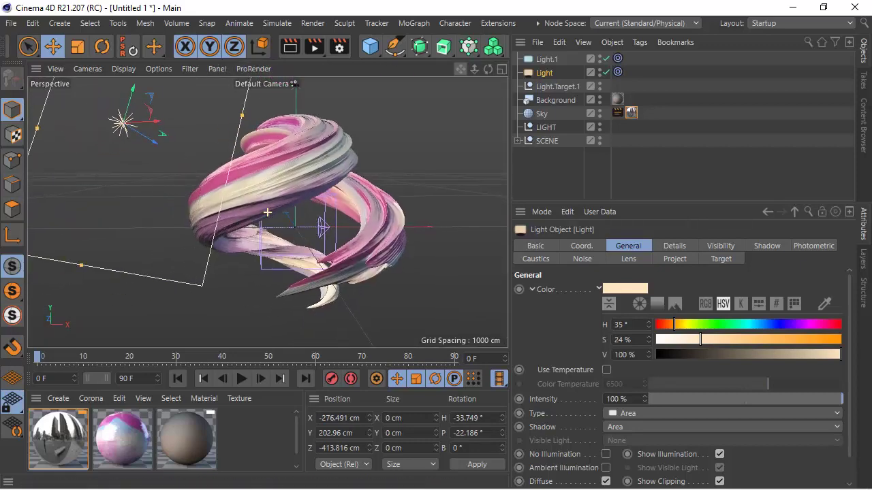
{"action": "left_click_drag", "start_coordinate": [474, 68], "coordinate": [497, 69]}
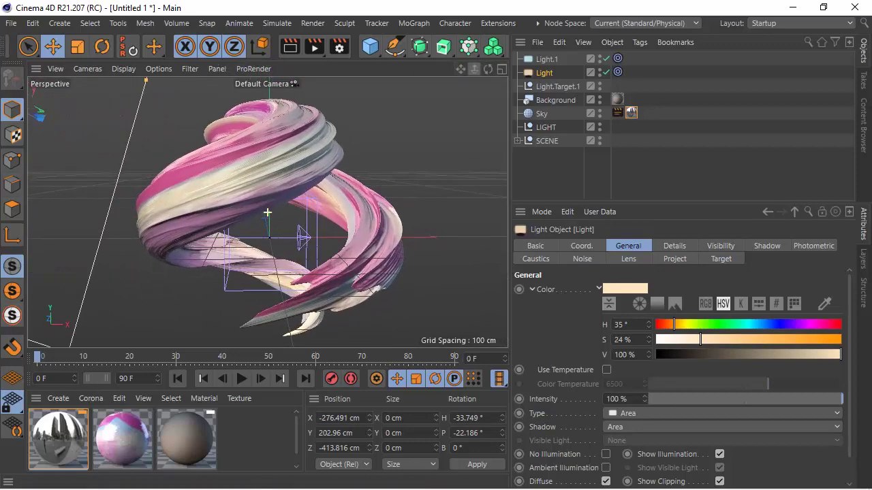
{"action": "left_click", "coordinate": [291, 47]}
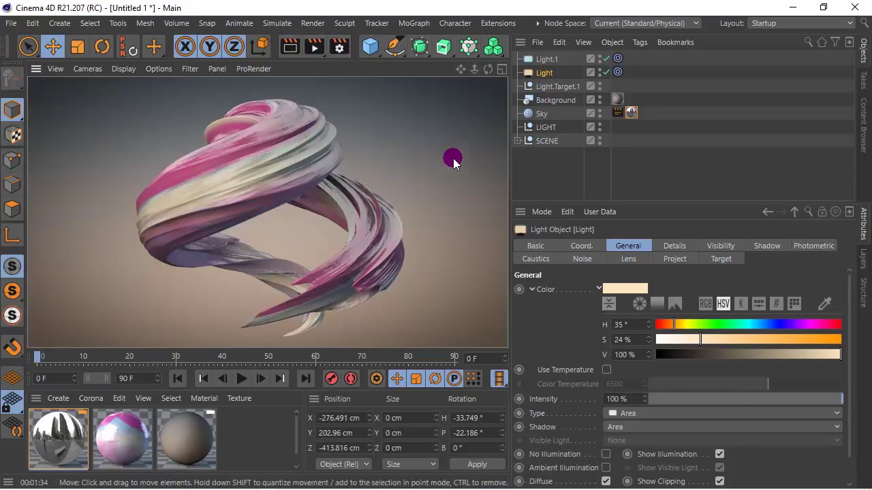
Switch the renderer to Physical with High sampling quality.
{"action": "left_click", "coordinate": [340, 48]}
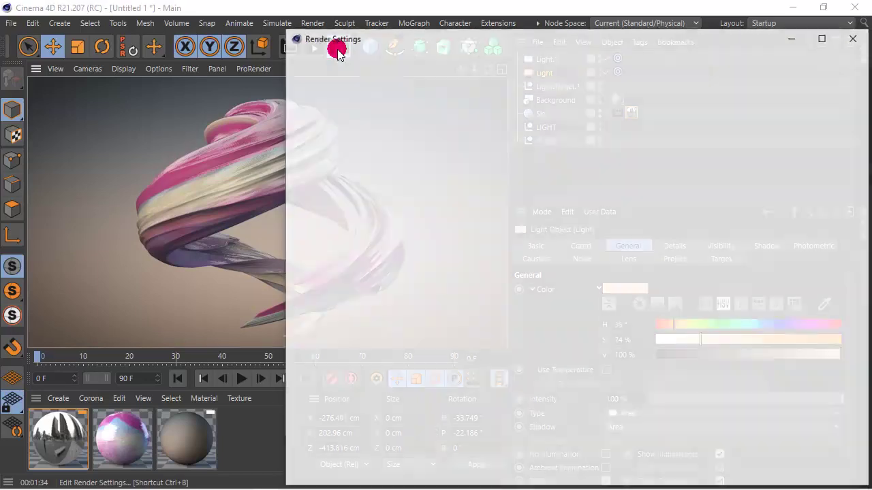
{"action": "left_click", "coordinate": [360, 73]}
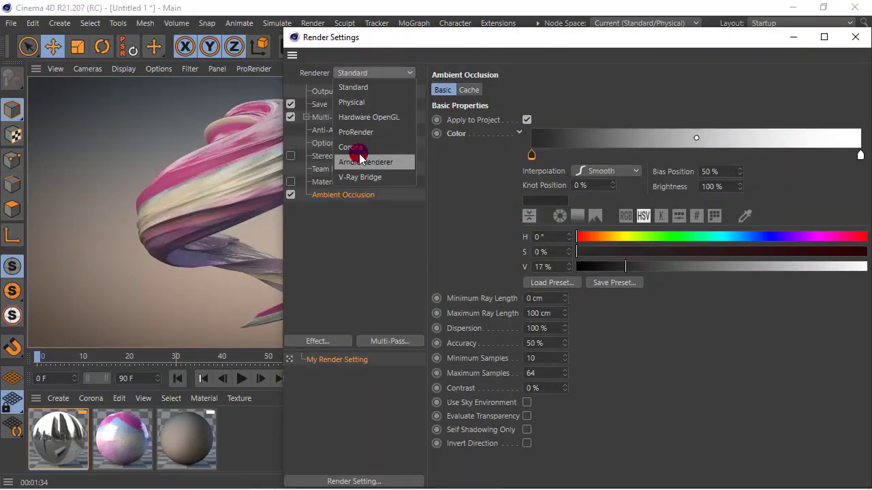
{"action": "left_click", "coordinate": [358, 88]}
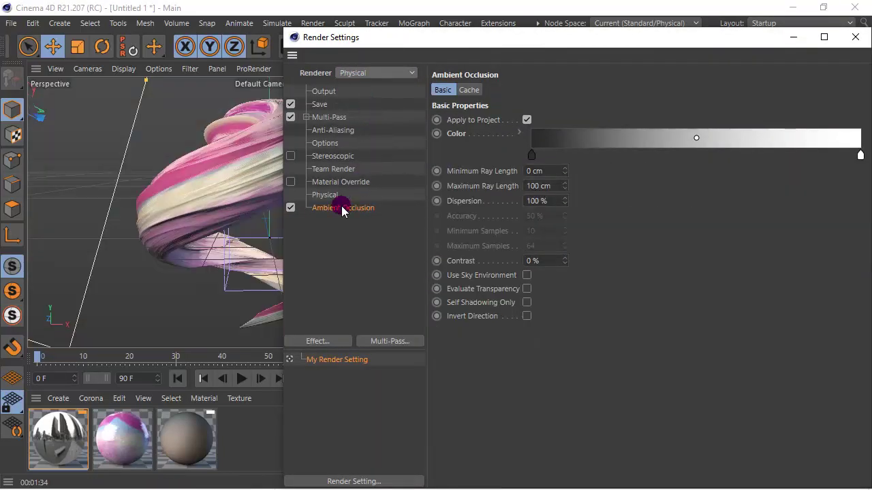
{"action": "left_click", "coordinate": [332, 198]}
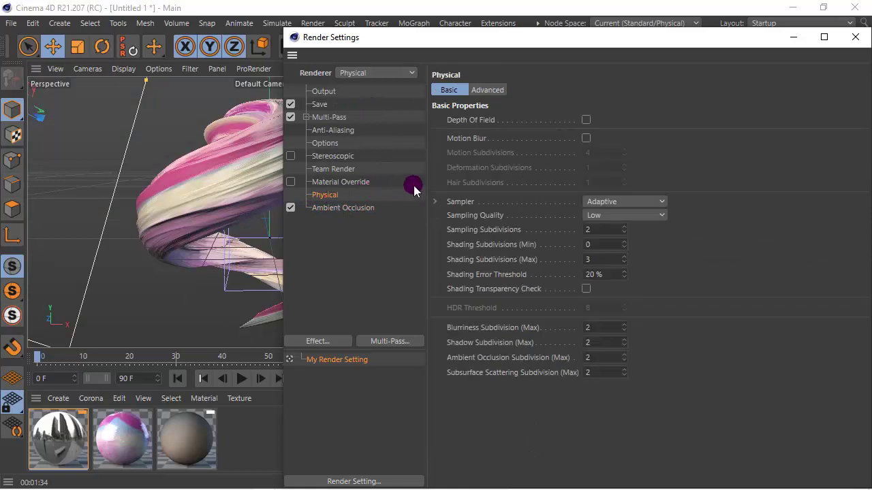
{"action": "left_click", "coordinate": [630, 216]}
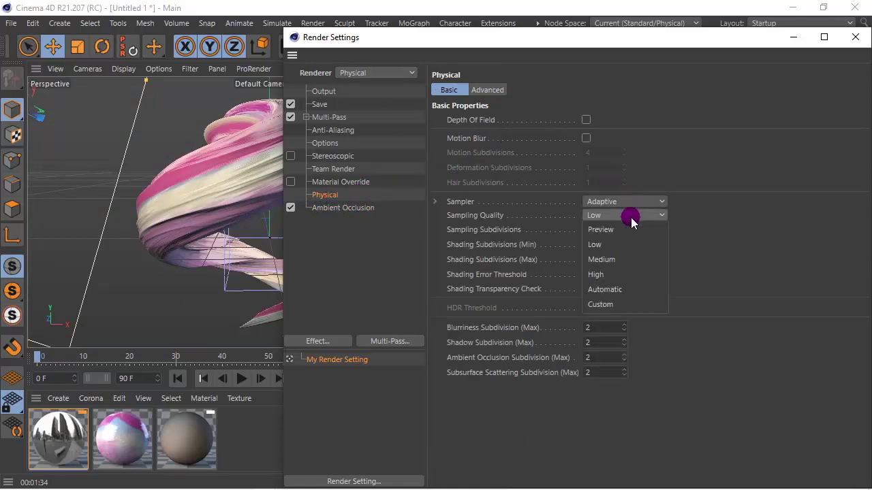
{"action": "left_click", "coordinate": [614, 274]}
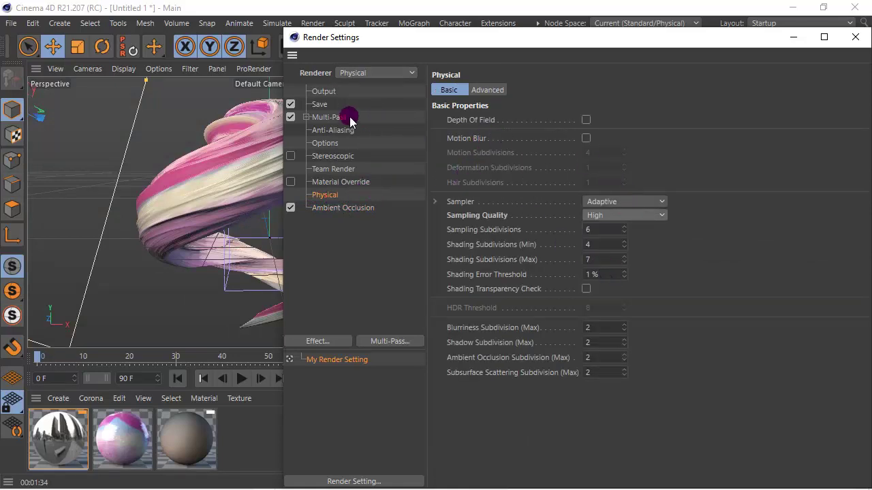
Set the saved image format to PNG, check the output settings, and close render settings.
{"action": "left_click", "coordinate": [330, 106]}
{"action": "left_click", "coordinate": [576, 130]}
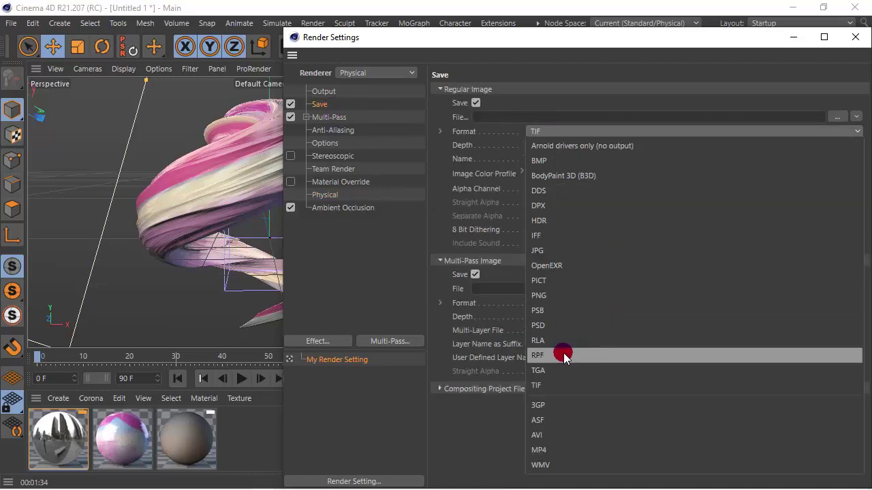
{"action": "left_click", "coordinate": [565, 296]}
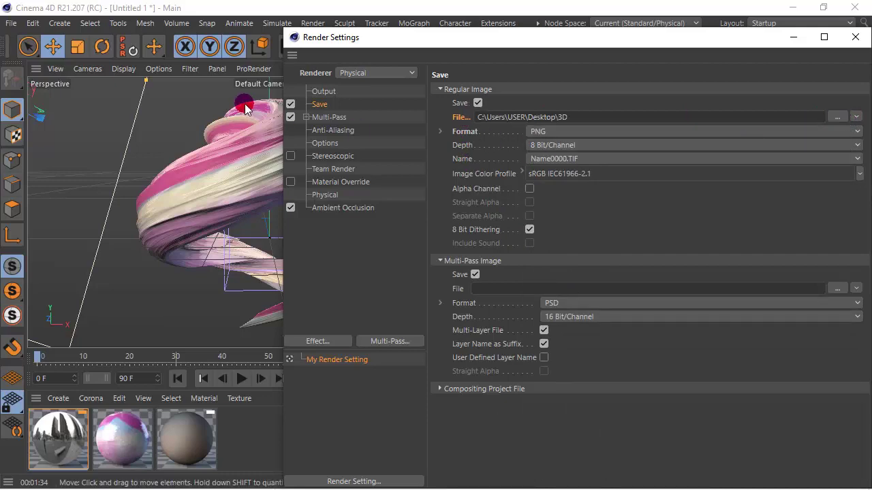
{"action": "left_click", "coordinate": [319, 89]}
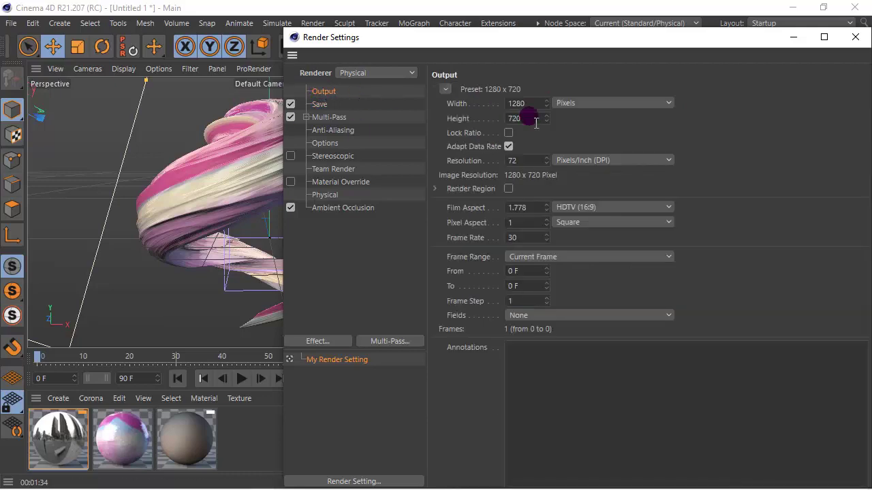
{"action": "left_click", "coordinate": [855, 37]}
{"action": "left_click", "coordinate": [537, 169]}
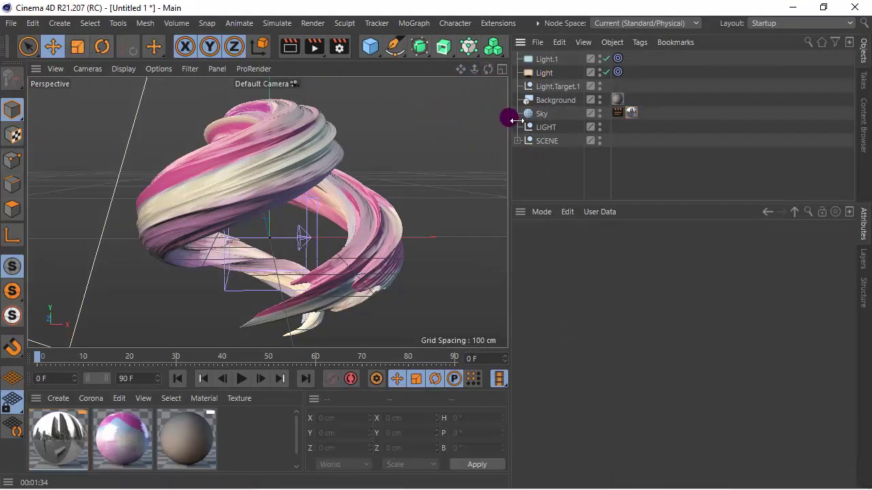
Add an ambient omni fill light Light.2 at 30% intensity.
{"action": "left_click_drag", "start_coordinate": [510, 117], "coordinate": [642, 112]}
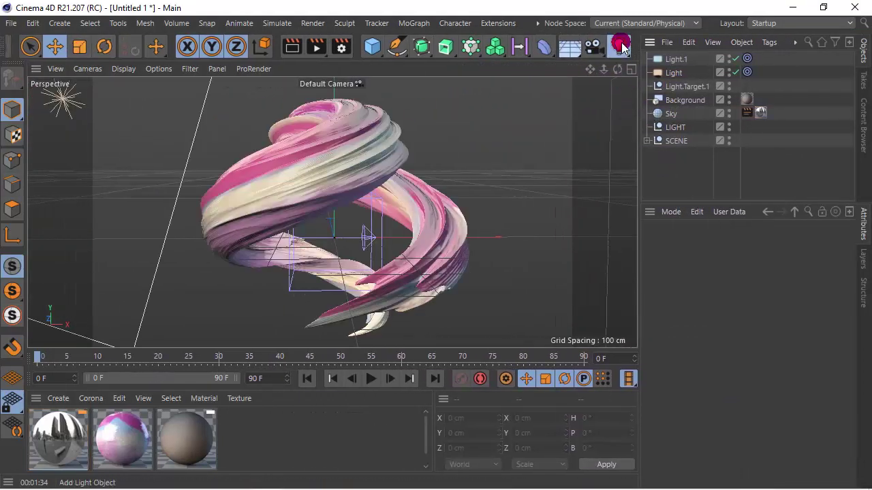
{"action": "left_click_drag", "start_coordinate": [618, 45], "coordinate": [661, 64]}
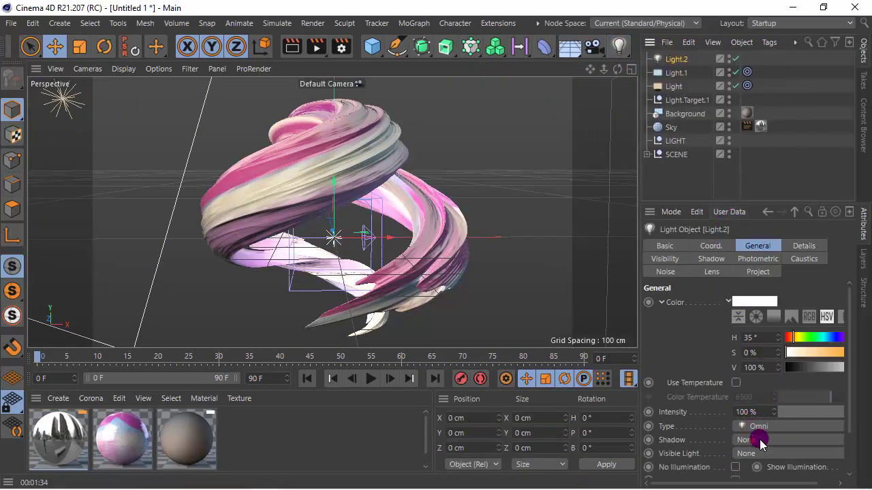
{"action": "left_click_drag", "start_coordinate": [849, 382], "coordinate": [854, 417]}
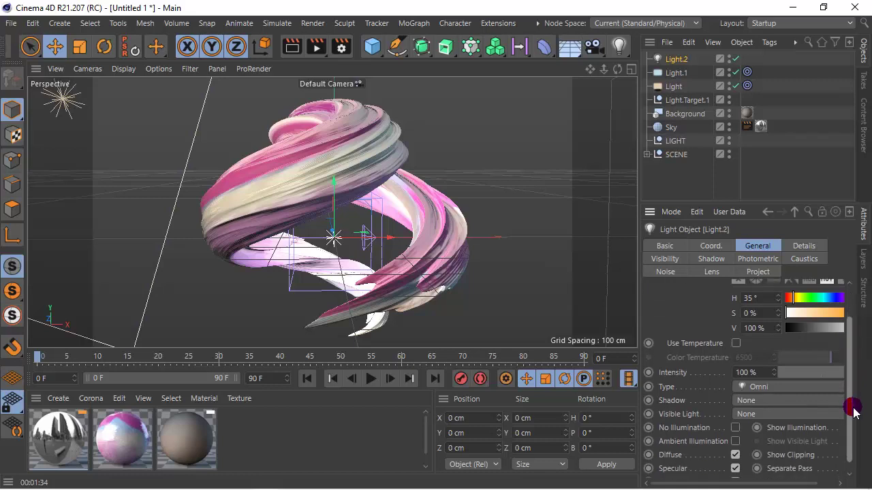
{"action": "left_click", "coordinate": [736, 433]}
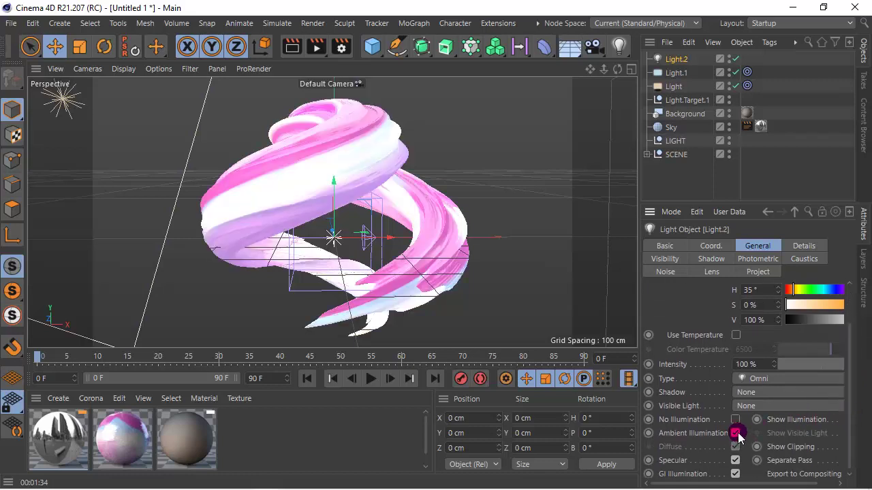
{"action": "double_click", "coordinate": [763, 365]}
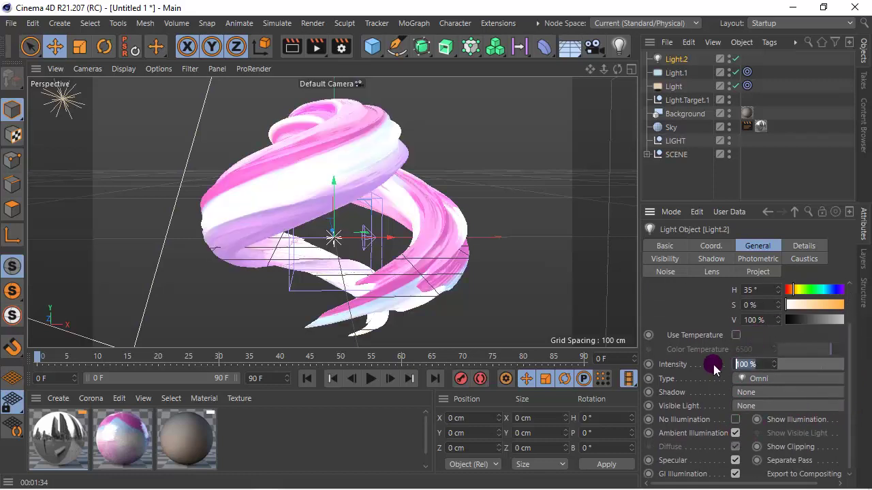
{"action": "type", "text": "20"}
{"action": "left_click", "coordinate": [676, 60]}
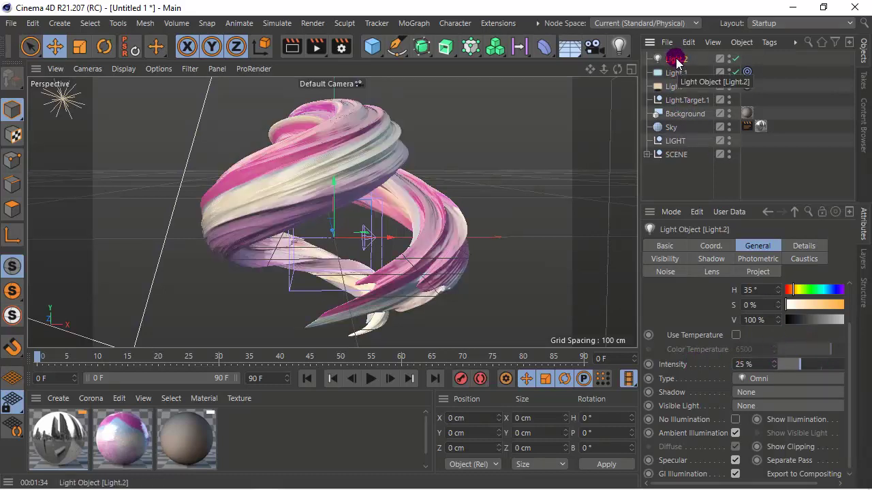
{"action": "type", "text": "30"}
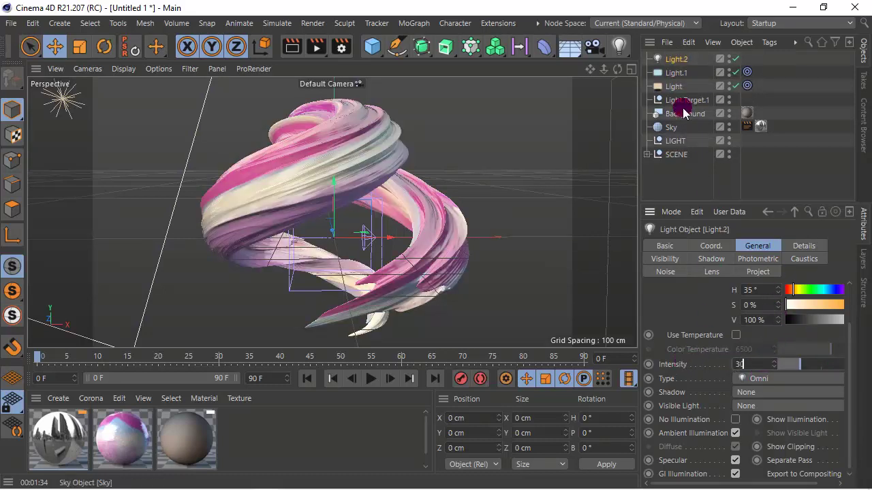
{"action": "left_click", "coordinate": [675, 60]}
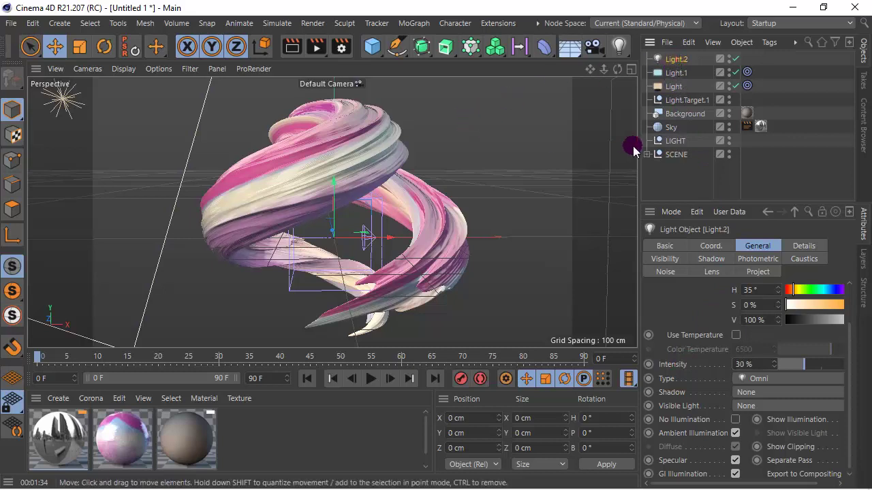
Widen the panels, orbit the view, and preview-render the swirl.
{"action": "left_click_drag", "start_coordinate": [643, 144], "coordinate": [510, 159]}
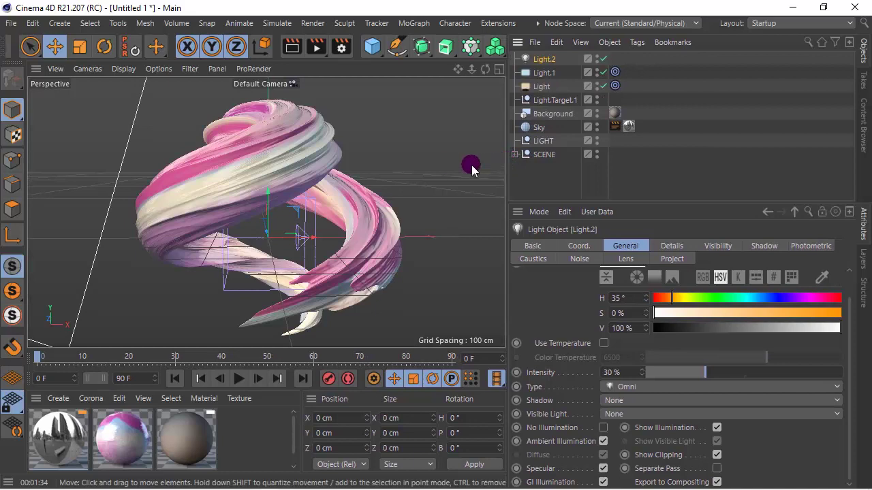
{"action": "mouse_move", "coordinate": [485, 69]}
{"action": "left_mouse_down"}
{"action": "mouse_move", "coordinate": [504, 71]}
{"action": "mouse_move", "coordinate": [323, 64]}
{"action": "left_mouse_up"}
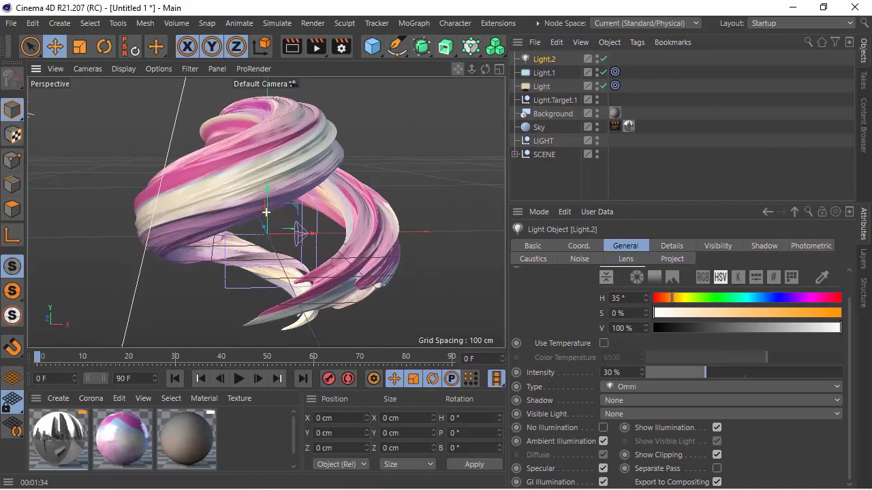
{"action": "left_click", "coordinate": [317, 46]}
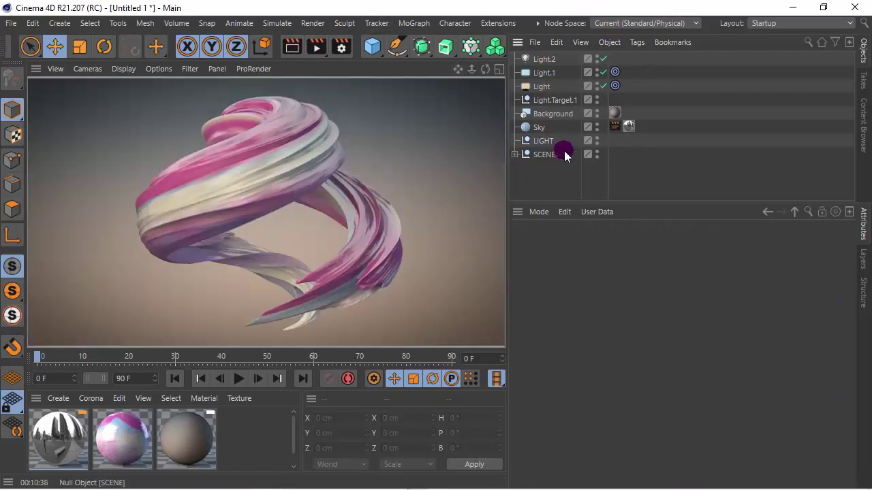
Clear the render and move cyan Light.1 to 449.441/49.642/-83.73 cm via Perspective and Top views.
{"action": "left_click", "coordinate": [538, 178]}
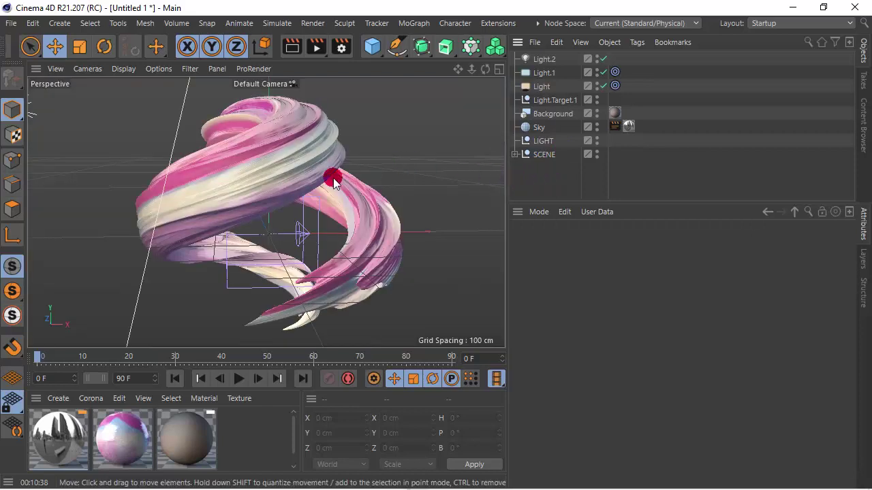
{"action": "scroll", "coordinate": [340, 157], "scroll_direction": "down", "scroll_amount": 1}
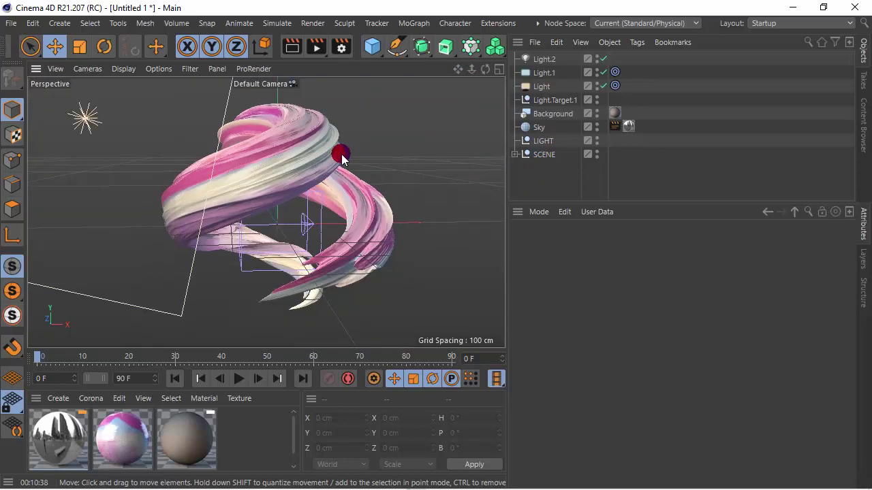
{"action": "scroll", "coordinate": [341, 156], "scroll_direction": "down", "scroll_amount": 1}
{"action": "scroll", "coordinate": [340, 156], "scroll_direction": "down", "scroll_amount": 1}
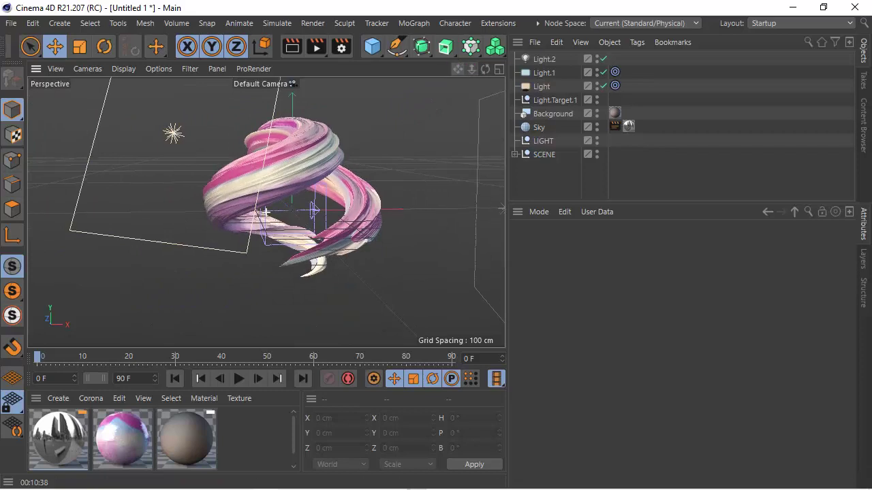
{"action": "left_click_drag", "start_coordinate": [470, 71], "coordinate": [436, 95]}
{"action": "left_click", "coordinate": [544, 73]}
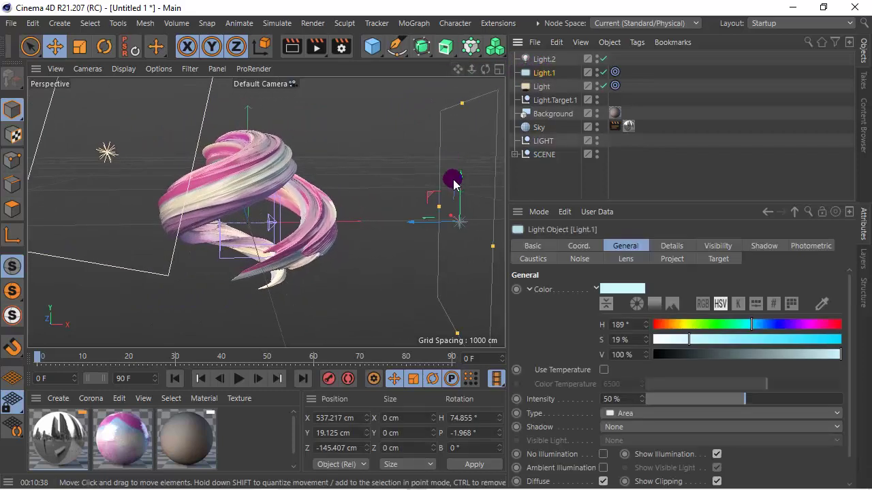
{"action": "mouse_move", "coordinate": [444, 220]}
{"action": "left_mouse_down"}
{"action": "mouse_move", "coordinate": [406, 224]}
{"action": "mouse_move", "coordinate": [440, 121]}
{"action": "mouse_move", "coordinate": [422, 158]}
{"action": "left_mouse_up"}
{"action": "left_click", "coordinate": [500, 69]}
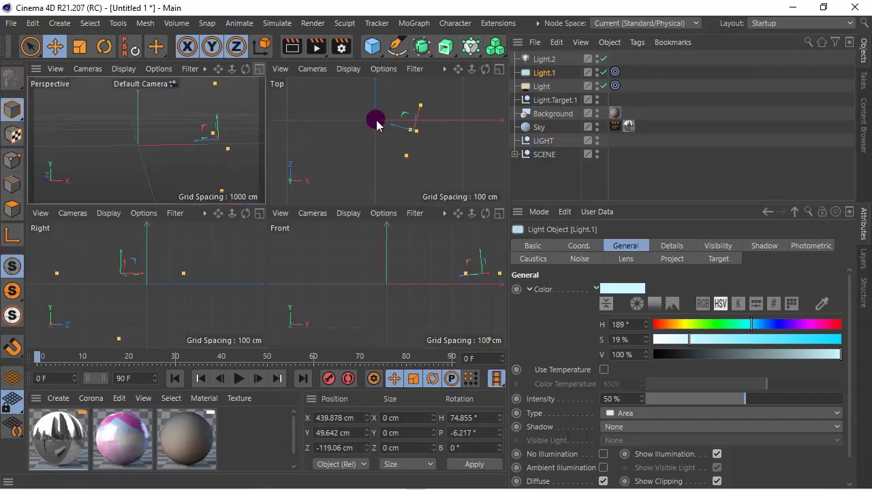
{"action": "left_click", "coordinate": [433, 117]}
{"action": "scroll", "coordinate": [450, 89], "scroll_direction": "down", "scroll_amount": 2}
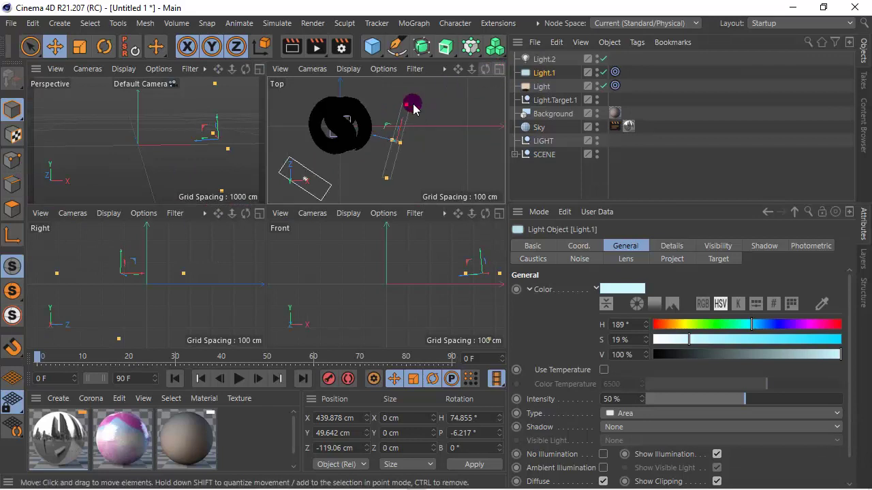
{"action": "left_click_drag", "start_coordinate": [400, 151], "coordinate": [400, 126]}
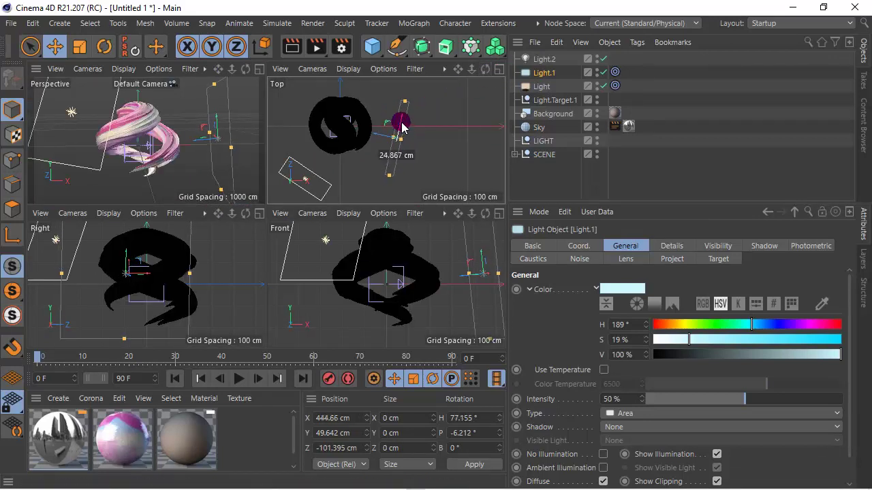
{"action": "left_click", "coordinate": [259, 69]}
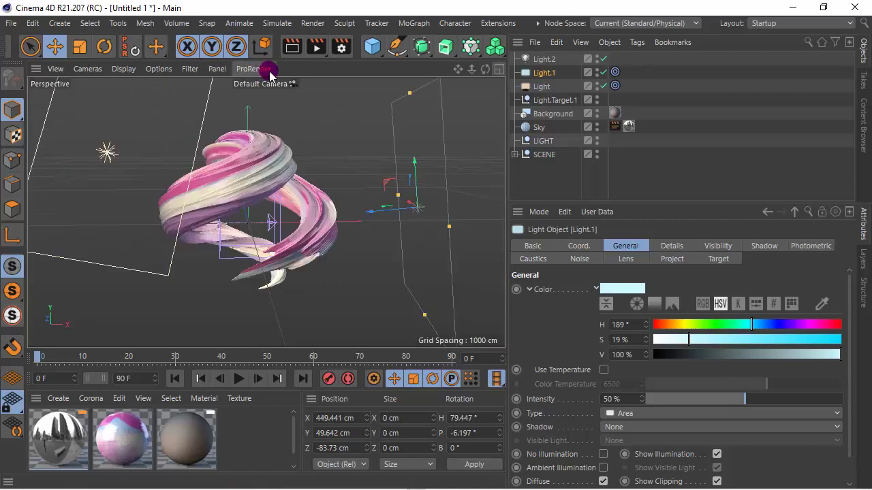
Set the omni fill Light.2's intensity to 35% and select all the light objects.
{"action": "left_click", "coordinate": [543, 61]}
{"action": "left_click", "coordinate": [646, 354]}
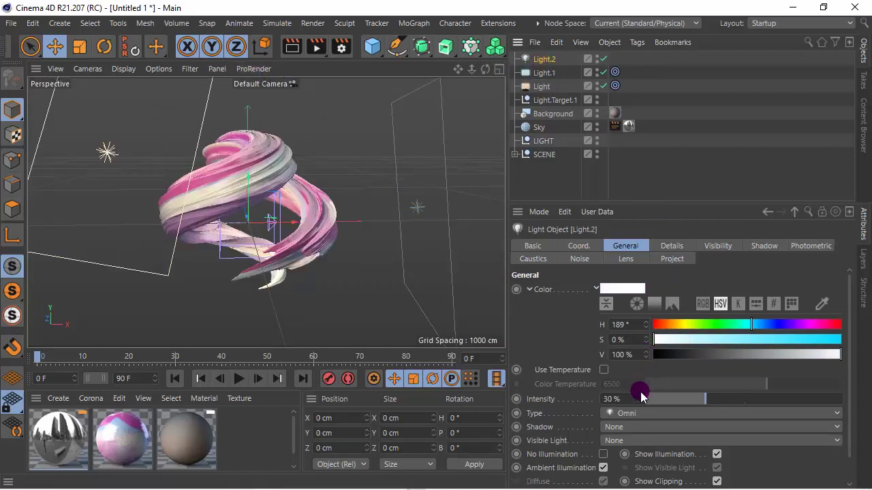
{"action": "double_click", "coordinate": [620, 399]}
{"action": "type", "text": "35"}
{"action": "left_click", "coordinate": [733, 363]}
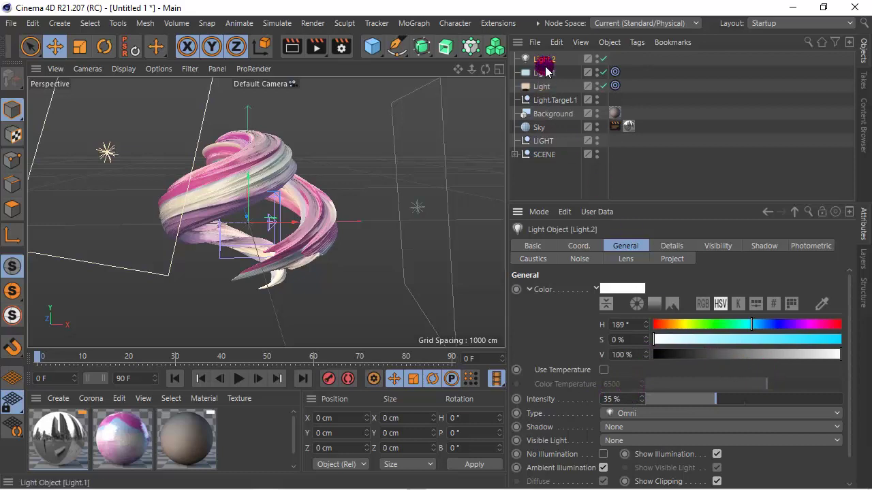
{"action": "mouse_move", "coordinate": [642, 58]}
{"action": "left_mouse_down"}
{"action": "mouse_move", "coordinate": [615, 100]}
{"action": "mouse_move", "coordinate": [530, 107]}
{"action": "left_mouse_up"}
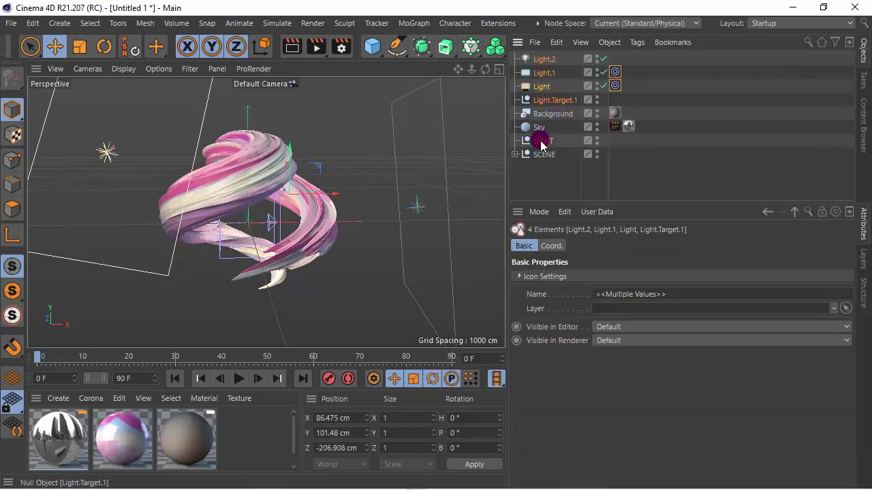
Parent Light.2, Light.1, Light and Light.Target.1 under the LIGHT null and collapse it.
{"action": "left_click_drag", "start_coordinate": [542, 145], "coordinate": [538, 141]}
{"action": "left_click", "coordinate": [518, 86]}
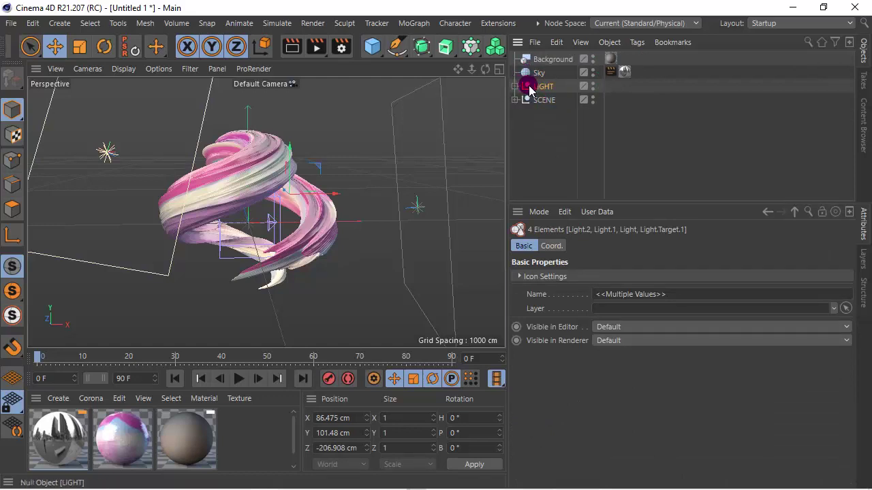
{"action": "left_click", "coordinate": [531, 88]}
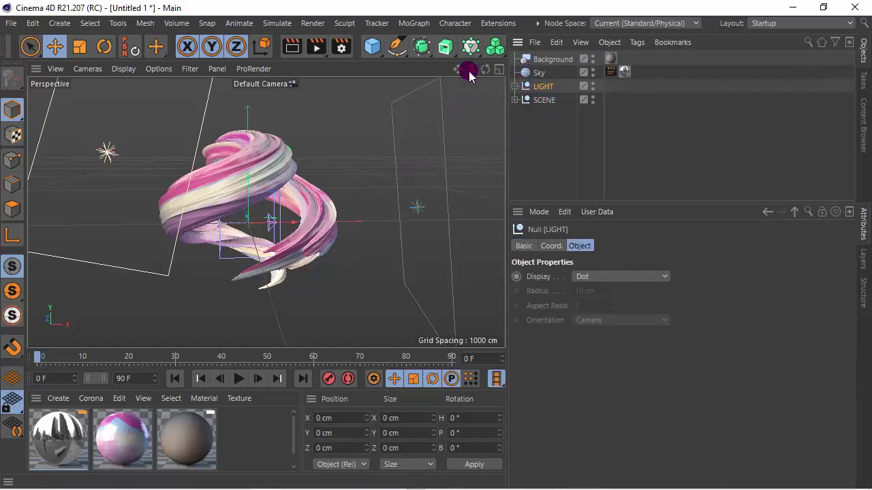
Orbit and pan the Perspective view to frame the pink swirl for rendering.
{"action": "mouse_move", "coordinate": [458, 69]}
{"action": "left_mouse_down"}
{"action": "mouse_move", "coordinate": [481, 85]}
{"action": "mouse_move", "coordinate": [501, 211]}
{"action": "left_mouse_up"}
{"action": "left_click", "coordinate": [551, 150]}
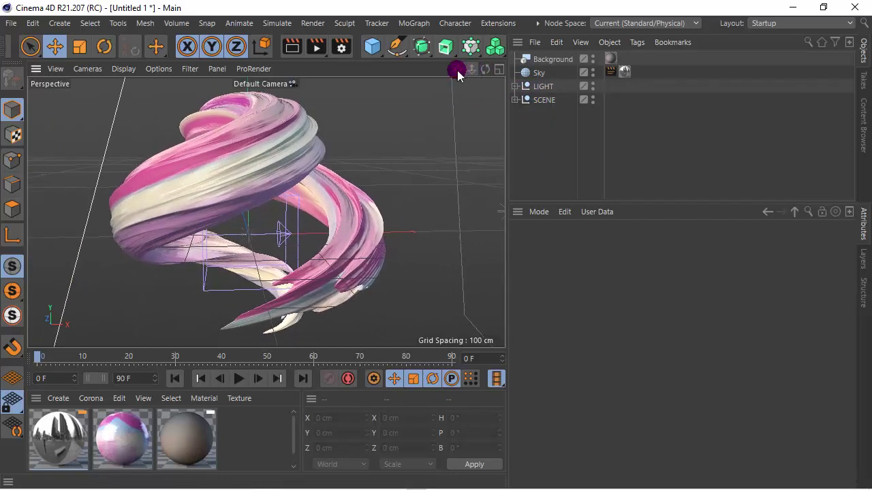
{"action": "left_click_drag", "start_coordinate": [457, 74], "coordinate": [266, 212]}
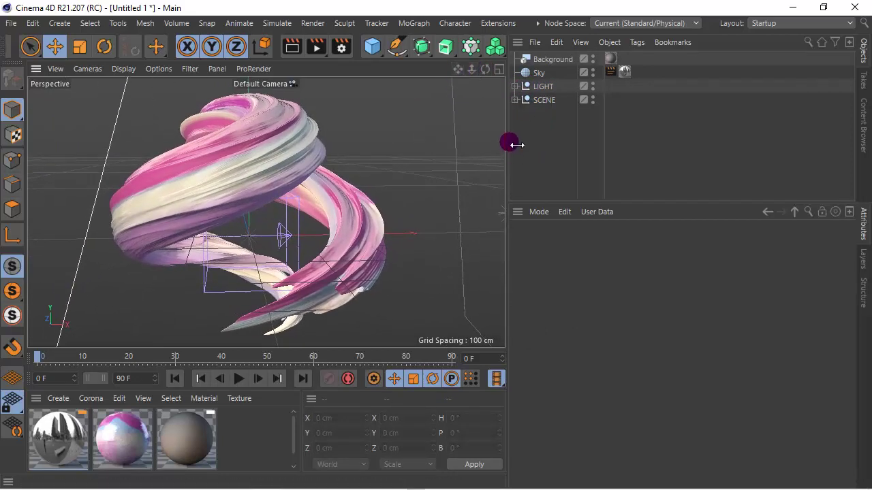
{"action": "left_click_drag", "start_coordinate": [516, 144], "coordinate": [522, 146]}
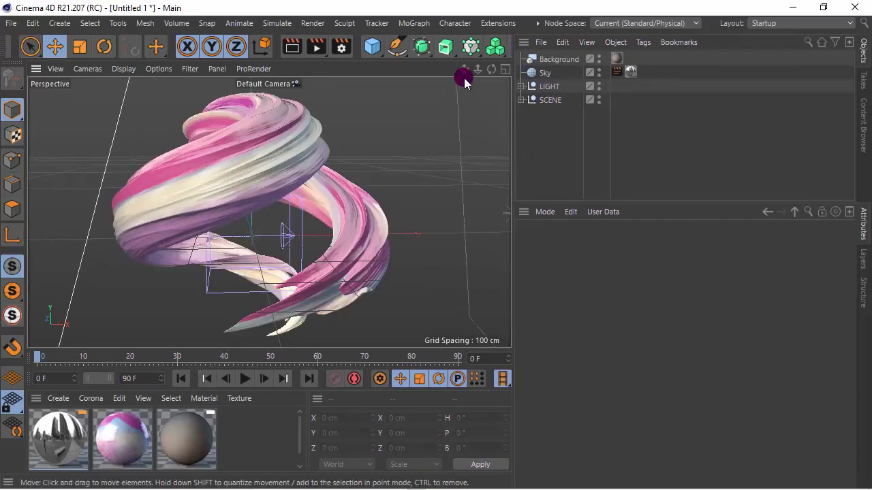
{"action": "left_click_drag", "start_coordinate": [464, 72], "coordinate": [269, 213]}
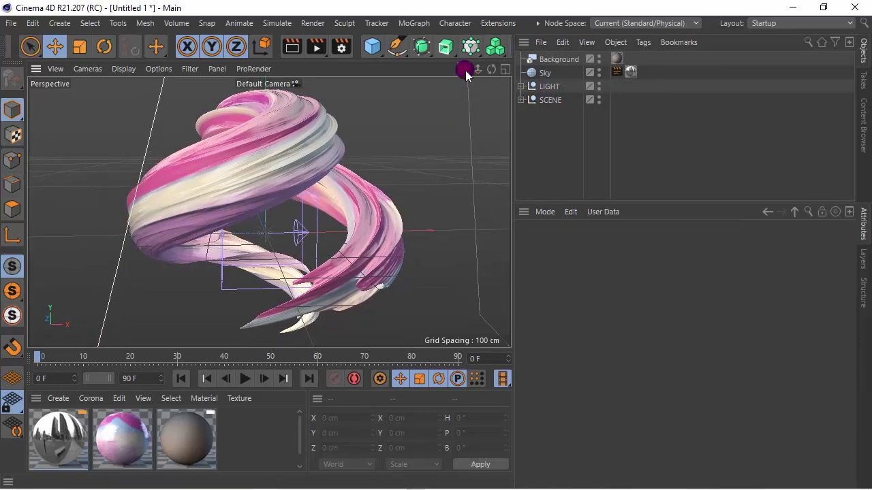
{"action": "left_click_drag", "start_coordinate": [269, 212], "coordinate": [269, 213]}
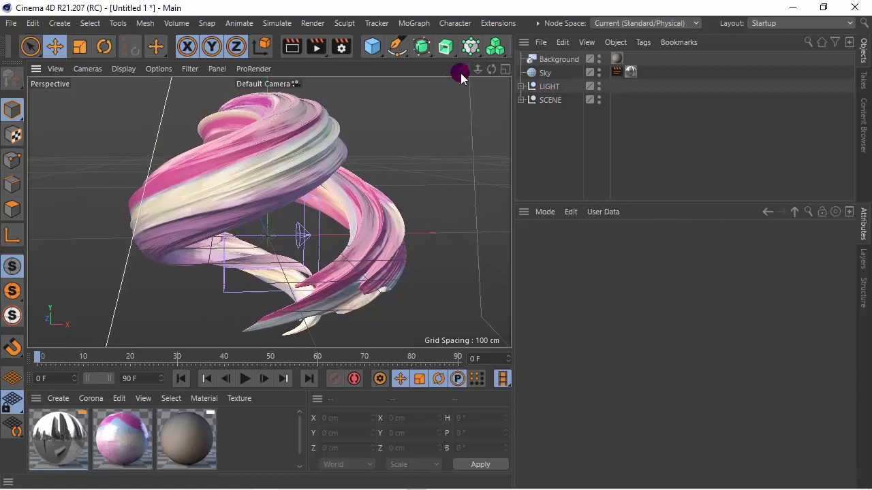
{"action": "left_click_drag", "start_coordinate": [269, 212], "coordinate": [269, 213], "text": "alt"}
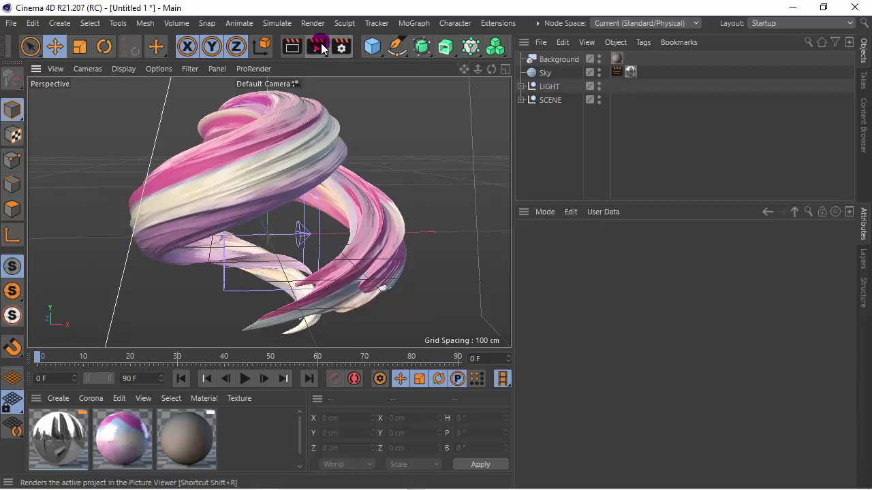